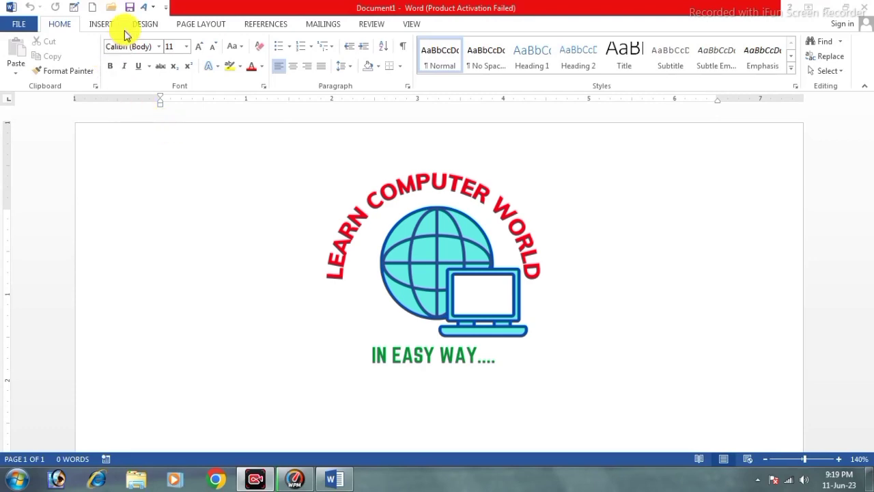
Show the Insert ribbon tab on the blank Document1.
click(97, 23)
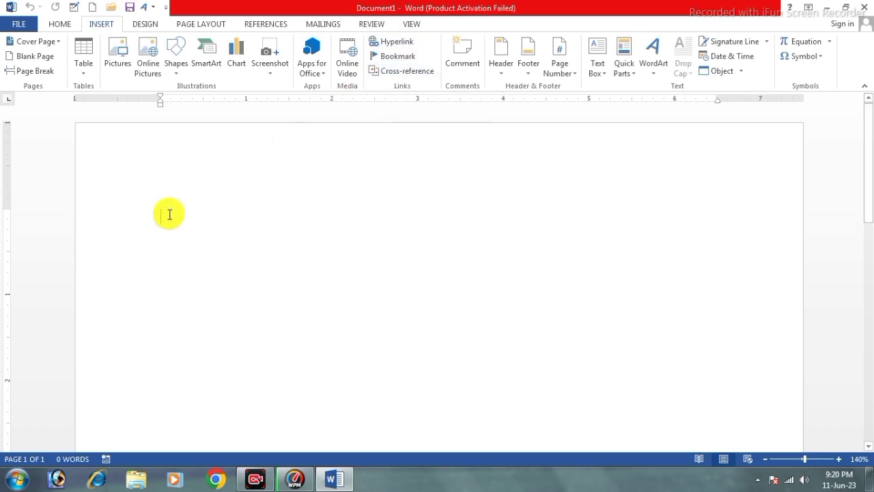
Fill the page with 239 words of sample paragraphs using =rand().
text(=rand()
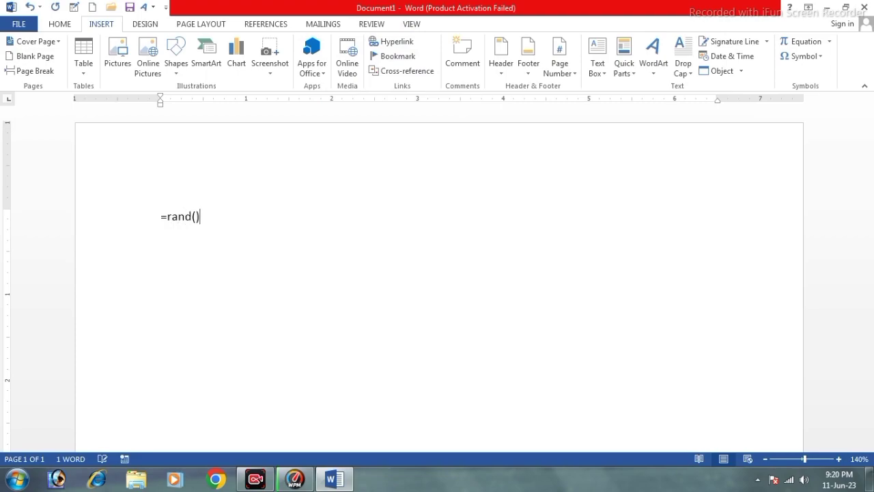
key(Return)
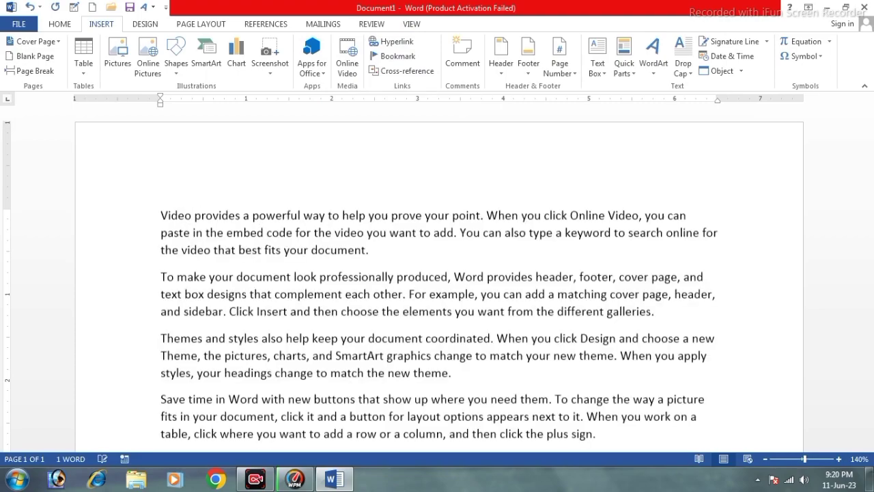
scroll(203, 162, up, 3)
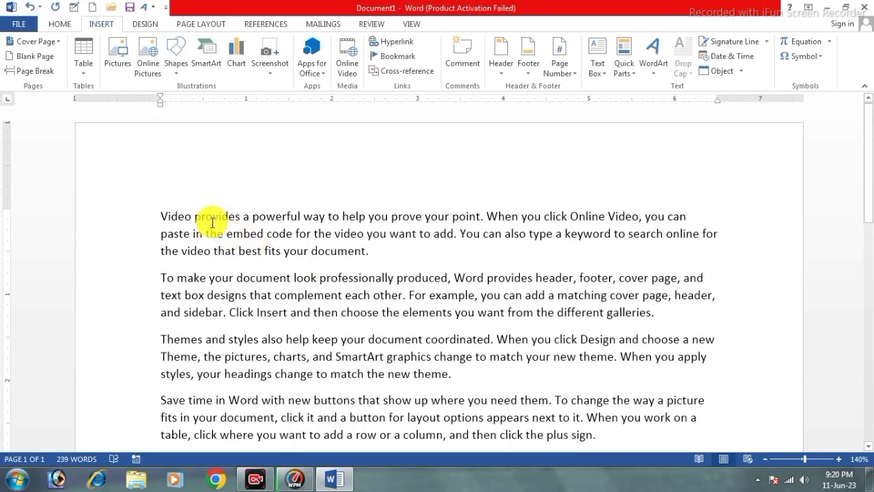
Select 'provides' in the first line and bring up Insert Hyperlink for it.
drag(241, 215, 192, 216)
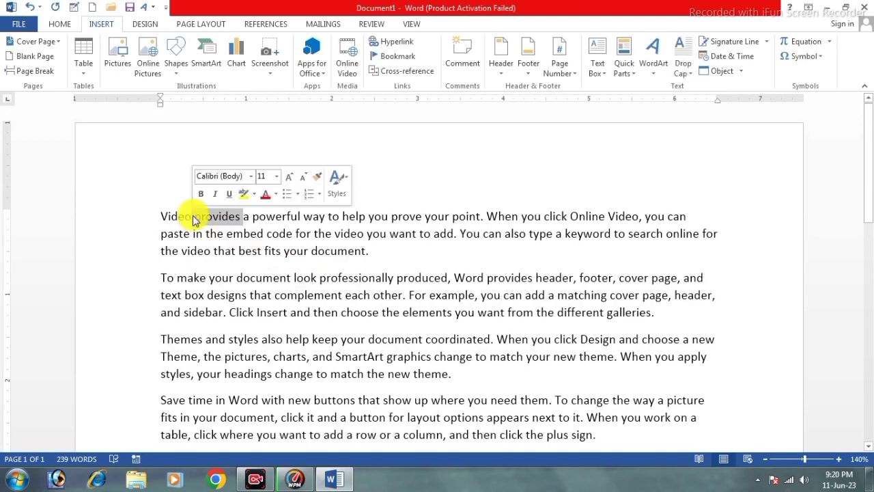
click(390, 45)
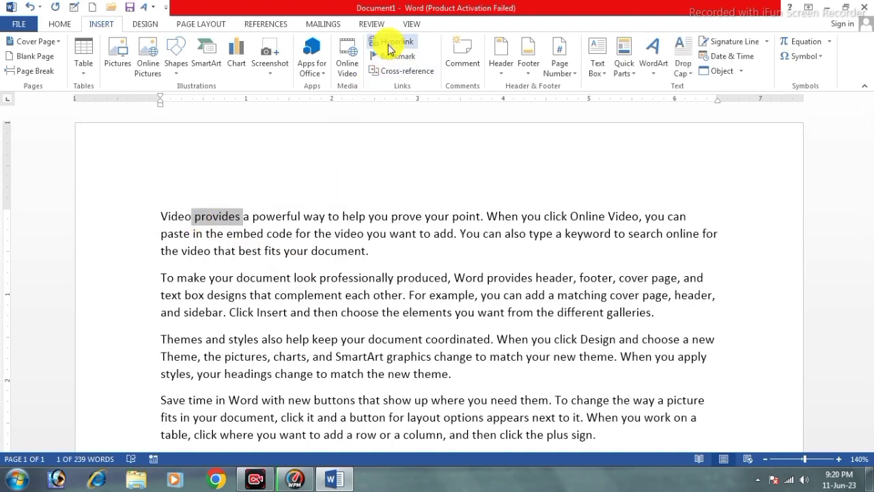
drag(480, 145, 460, 155)
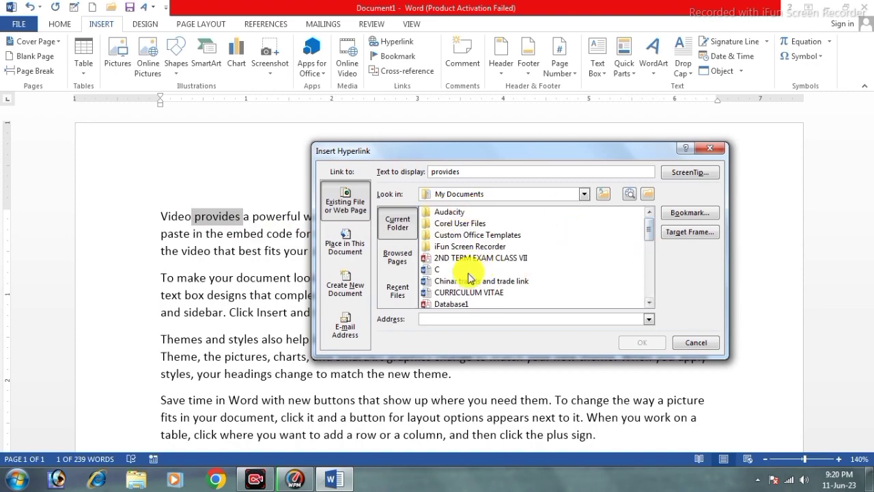
Link 'provides' to the India.pptx presentation in Documents.
drag(654, 236, 646, 229)
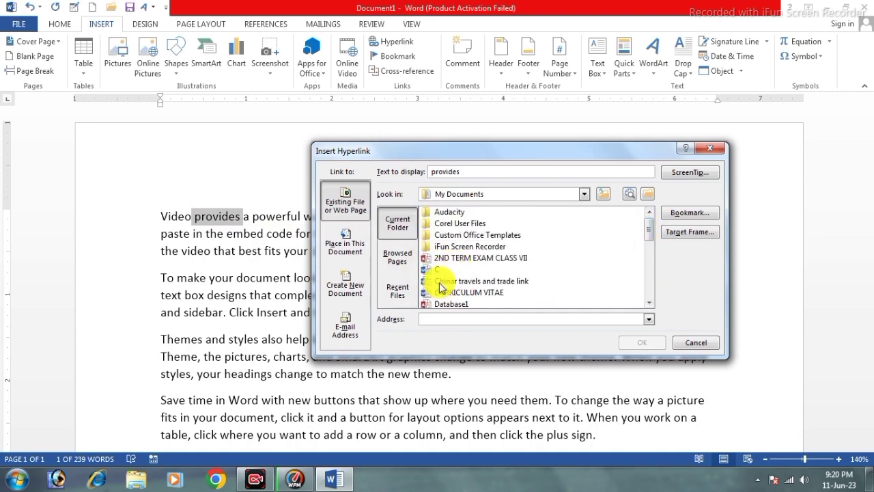
click(650, 302)
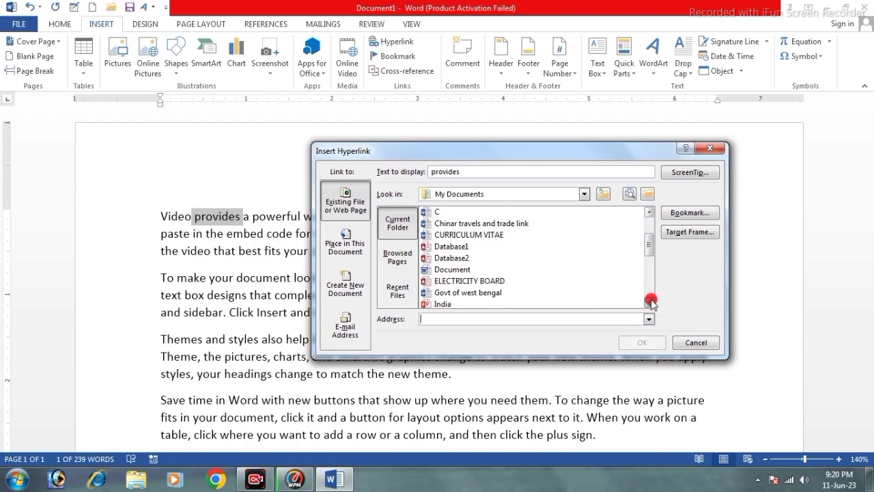
click(650, 303)
click(650, 303)
click(650, 302)
click(650, 303)
click(650, 302)
click(650, 303)
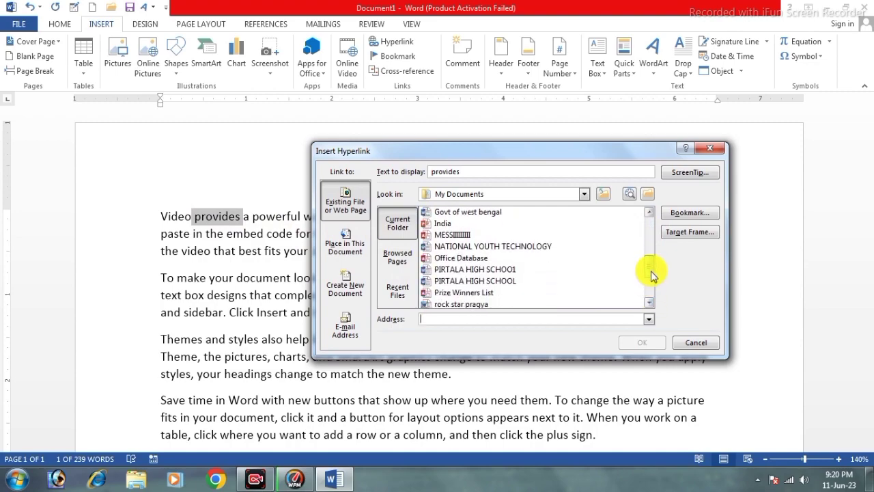
mouse_move(653, 275)
mouse_down()
mouse_move(648, 292)
mouse_move(647, 276)
mouse_up()
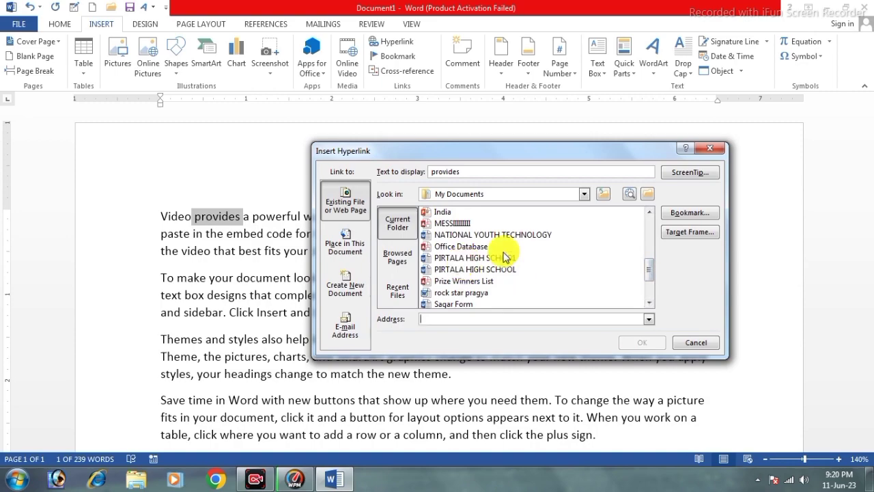
drag(650, 271, 649, 261)
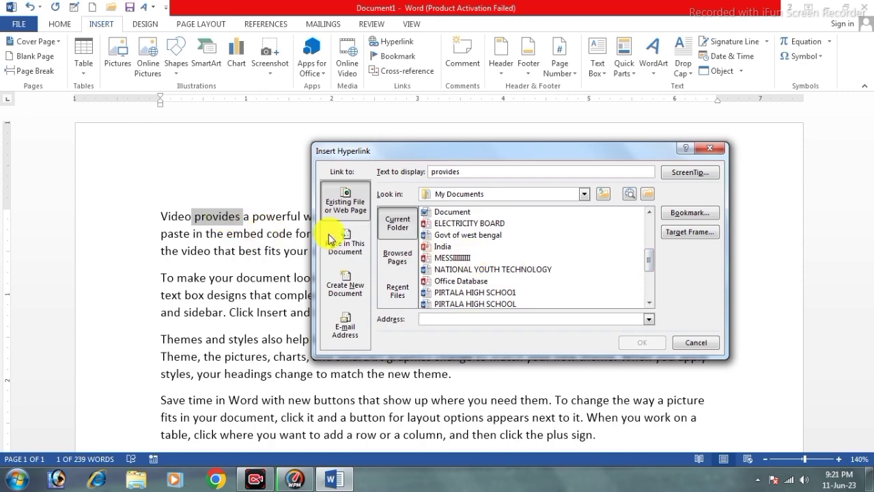
click(440, 247)
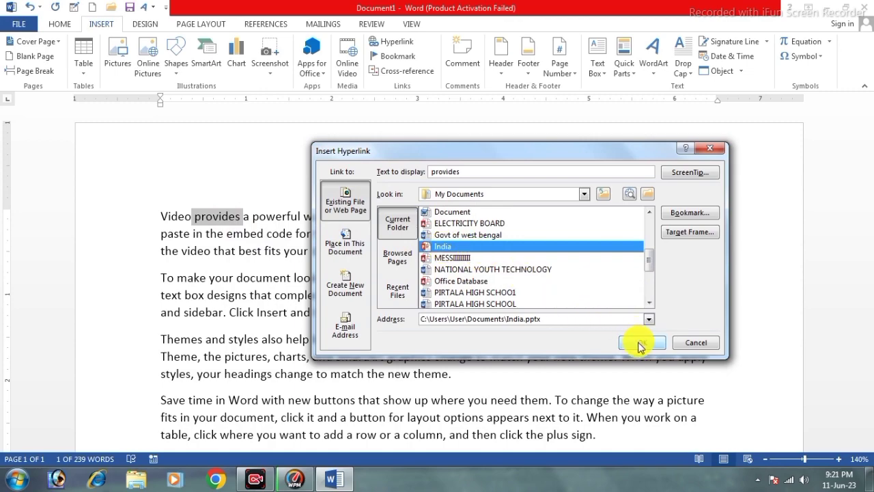
click(438, 258)
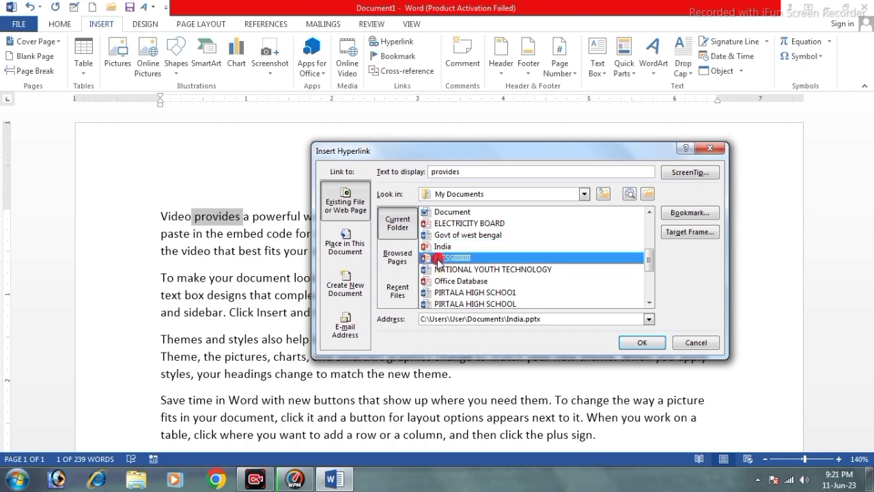
click(441, 247)
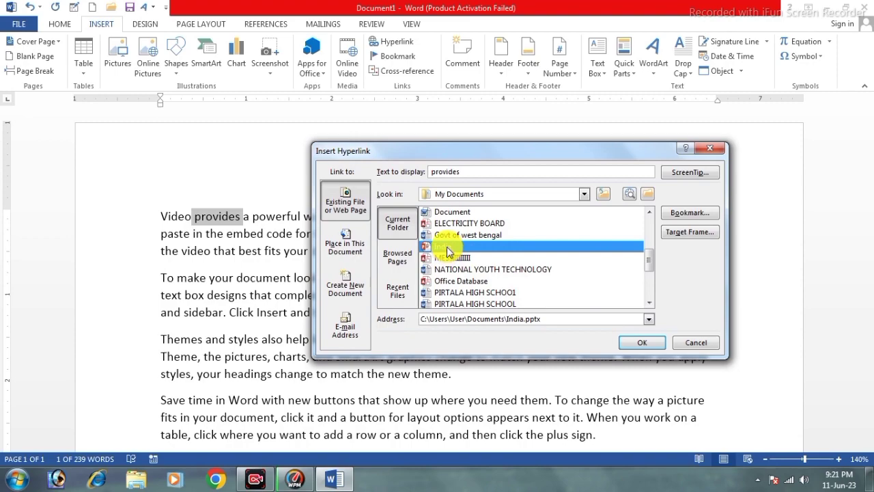
click(634, 342)
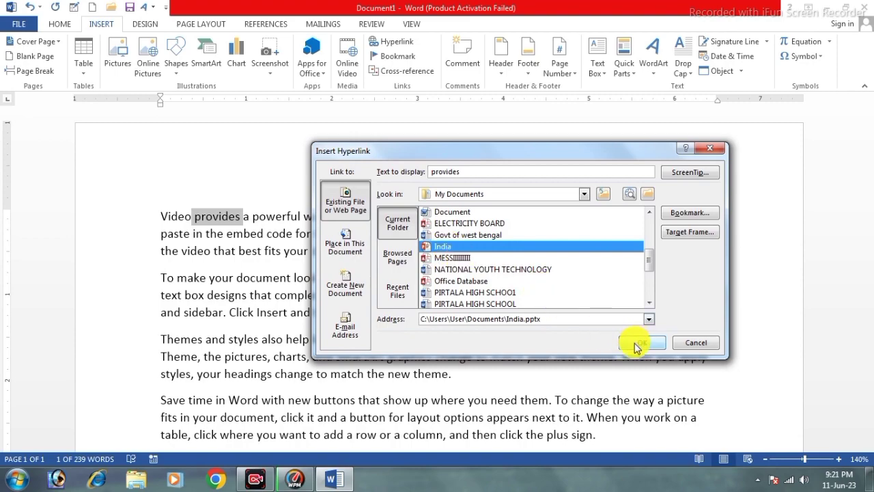
click(635, 345)
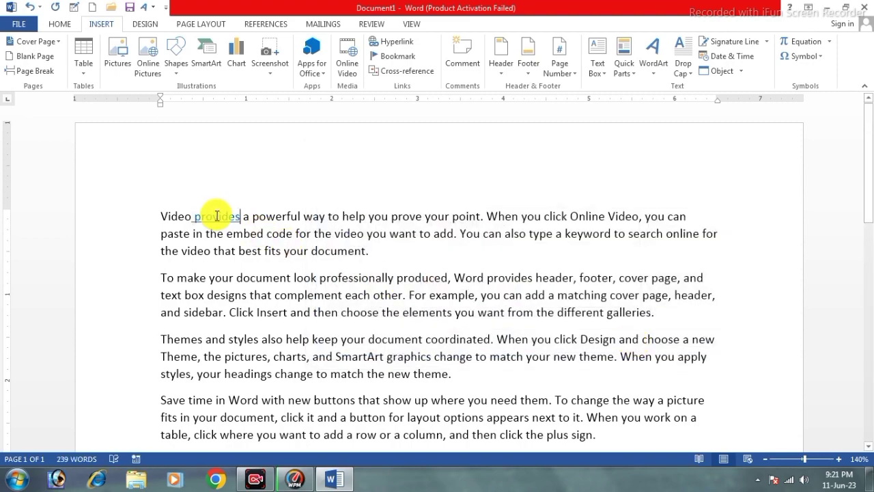
Ctrl+click the 'provides' link to follow it toward India.pptx.
mouse_move(216, 216)
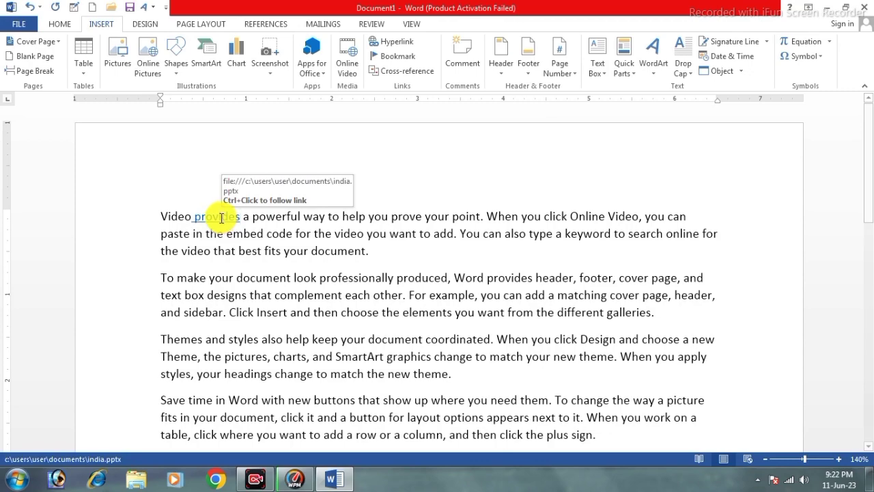
ctrl+click(216, 220)
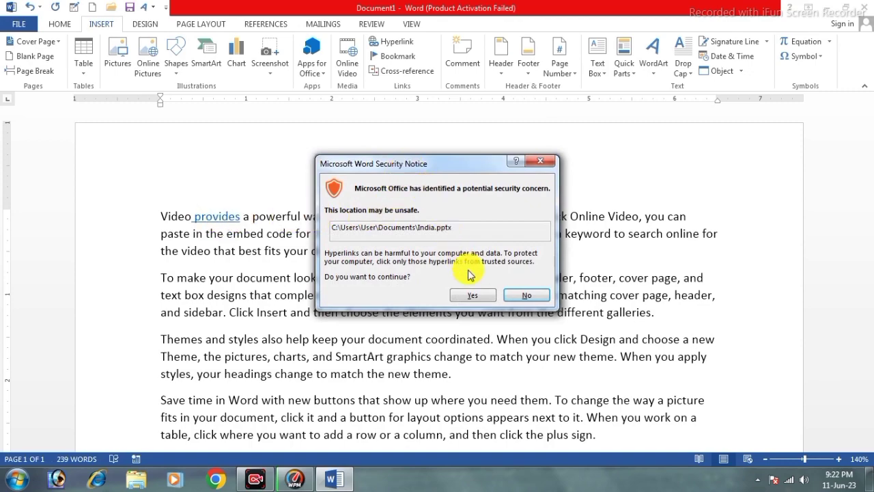
Allow India.pptx to open in PowerPoint, dismiss activation, and return to Word.
click(473, 296)
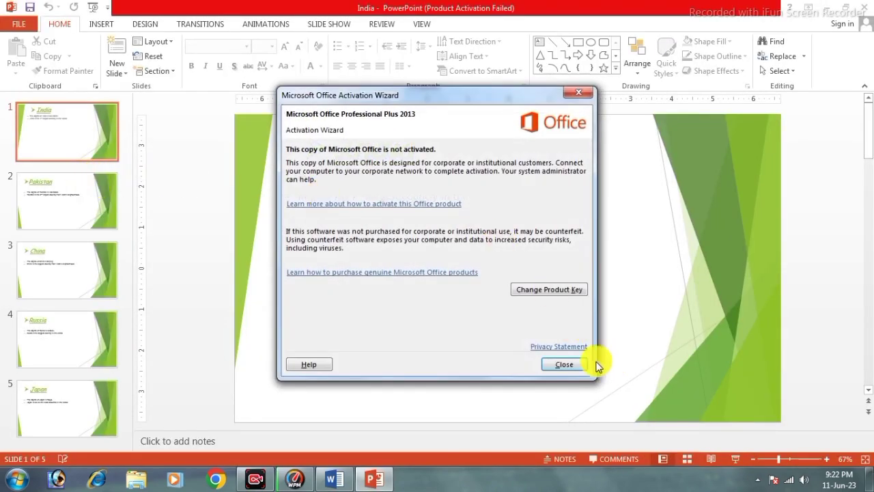
key(Escape)
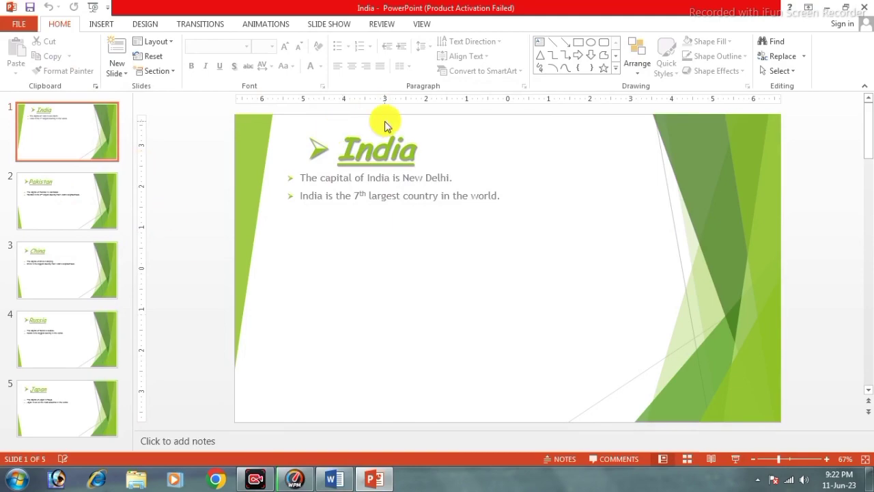
click(334, 478)
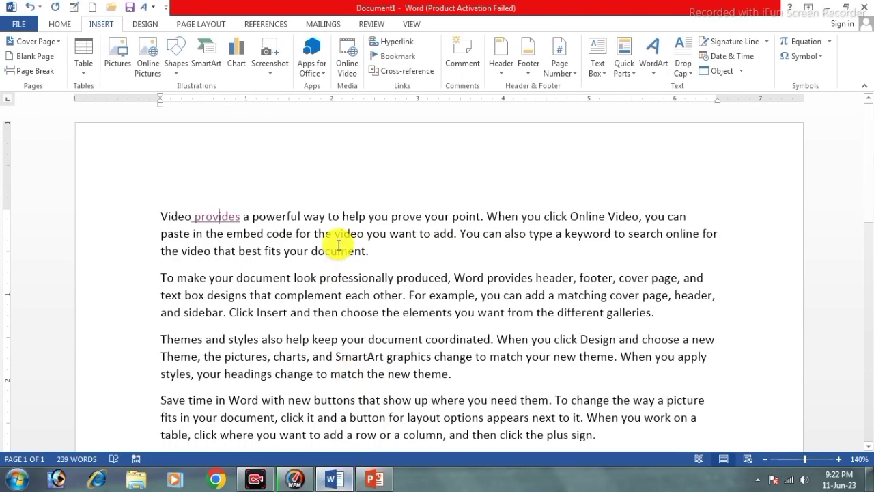
Select the word 'powerful' and bring up Insert Hyperlink for it.
click(218, 217)
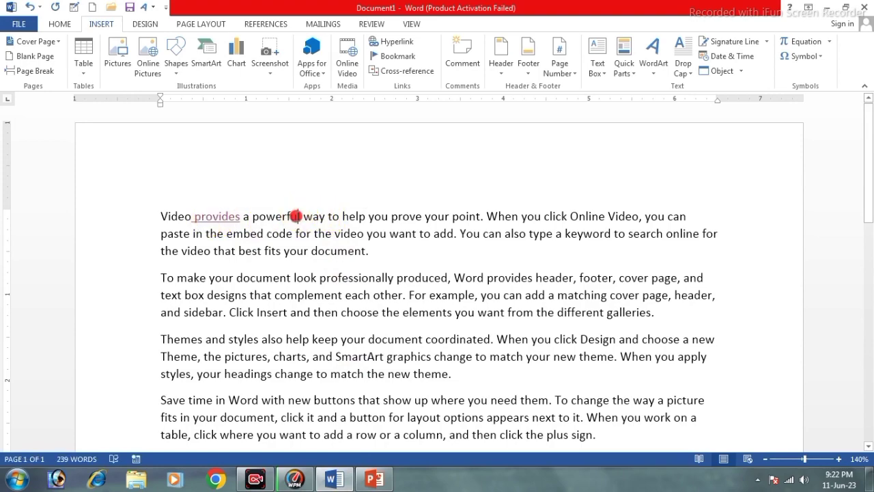
drag(299, 217, 252, 215)
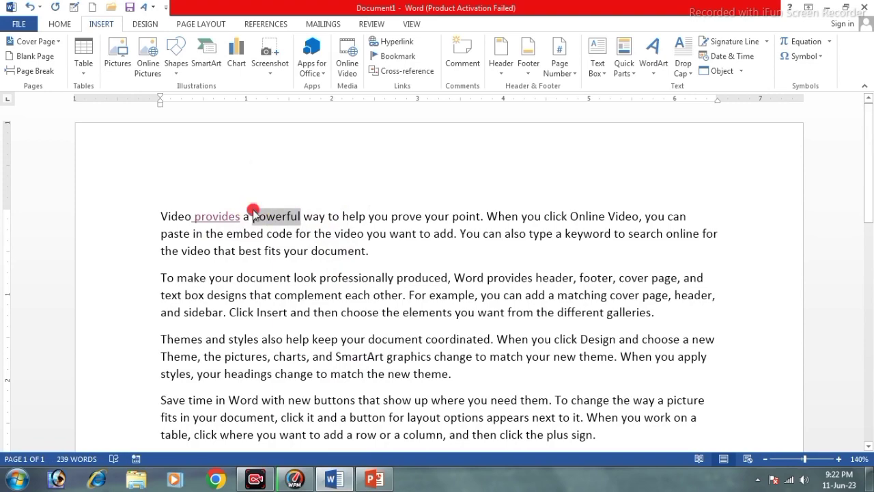
click(389, 41)
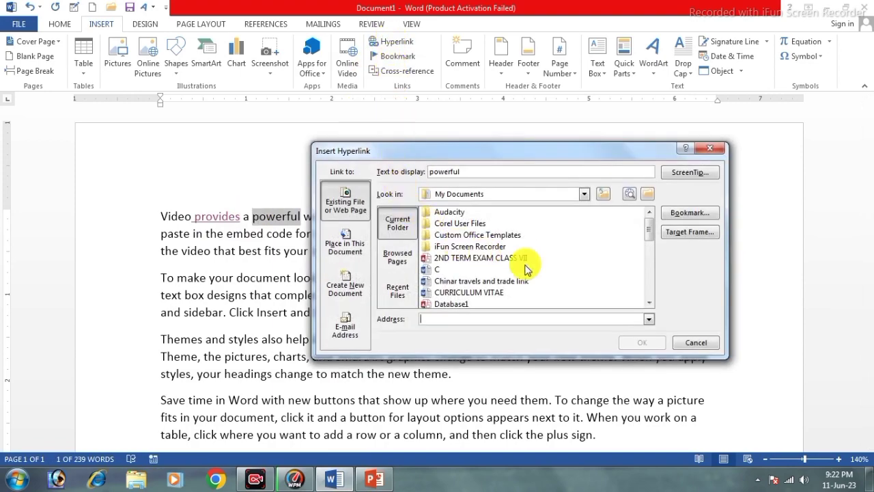
Link 'powerful' to Type of certificate.pptx, showing the text 'Go to link'.
drag(644, 231, 643, 243)
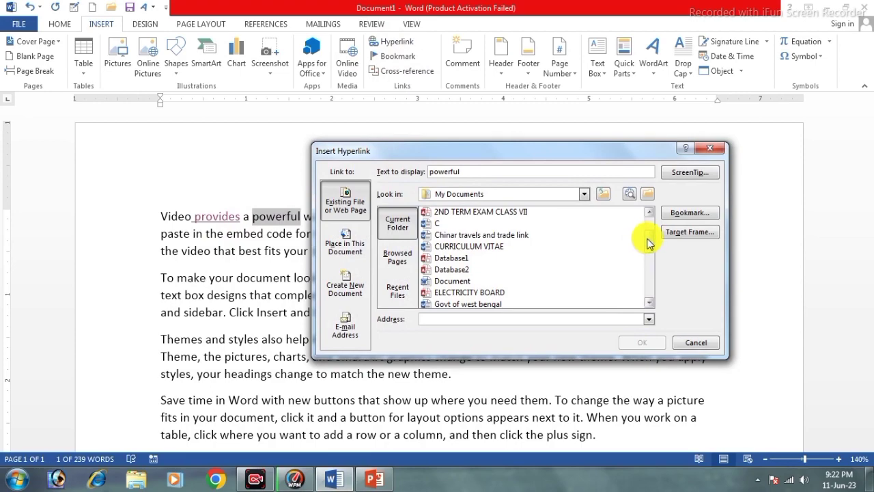
drag(647, 236, 649, 285)
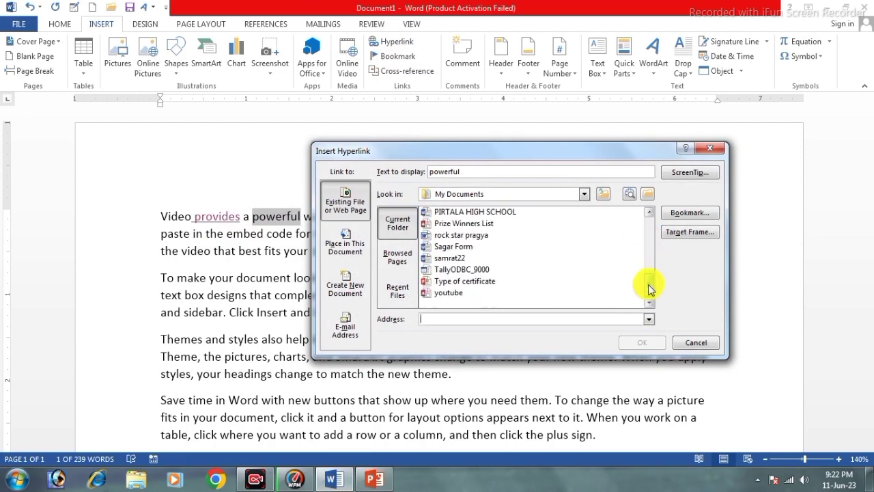
click(470, 282)
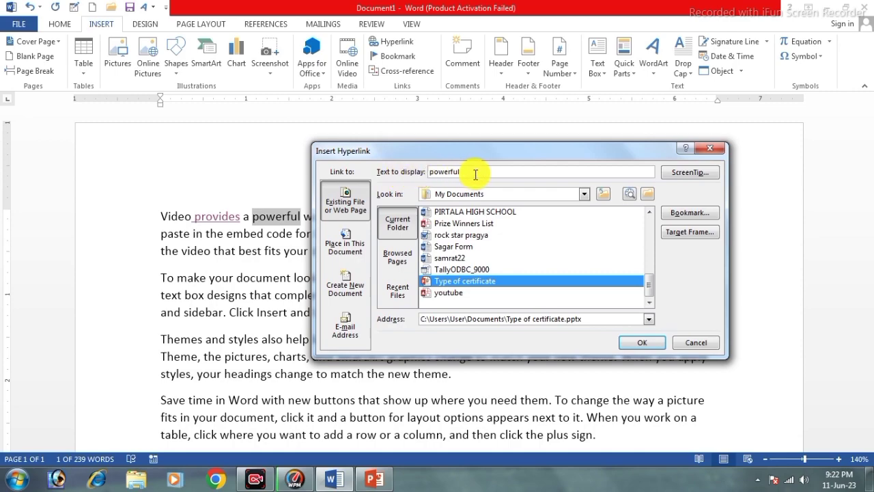
drag(477, 172, 398, 176)
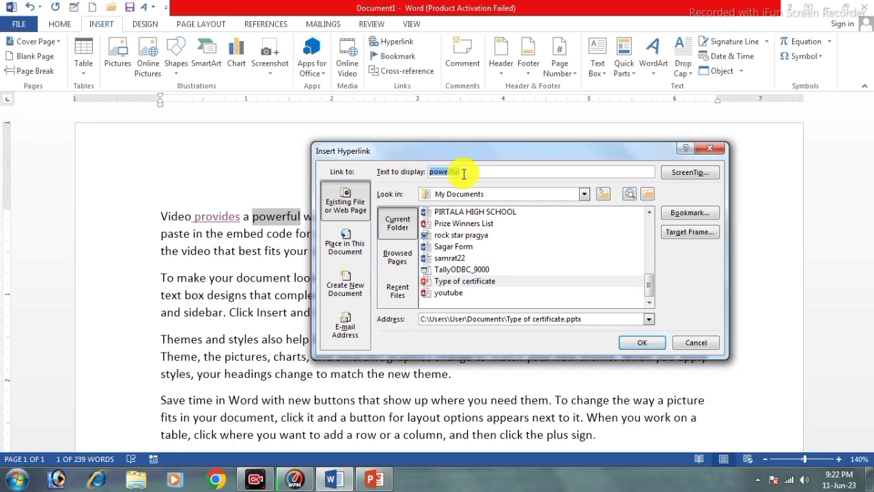
text(Go )
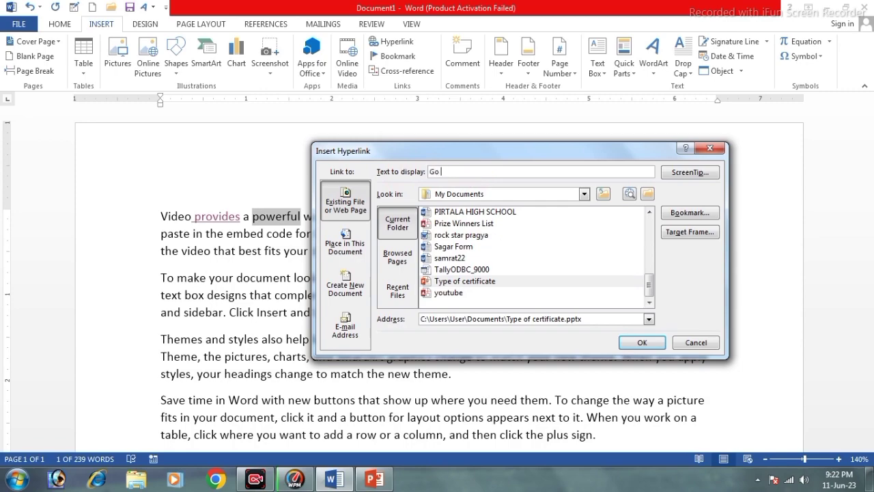
text(to link)
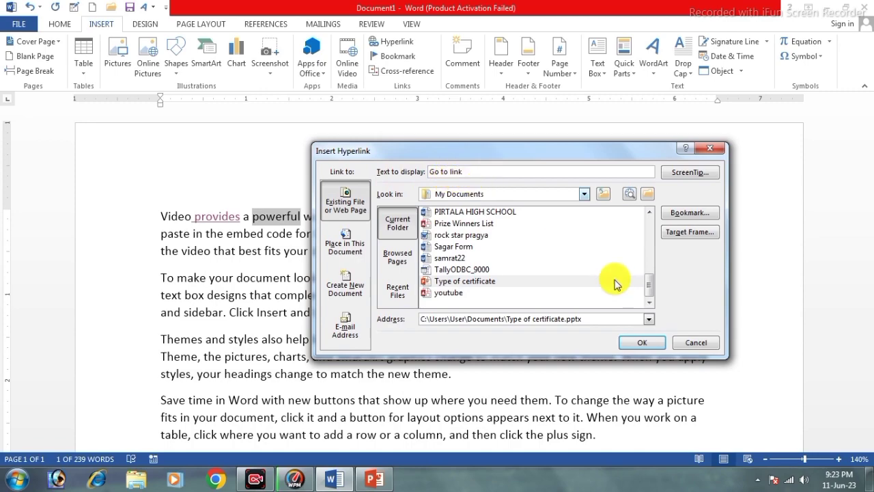
click(651, 344)
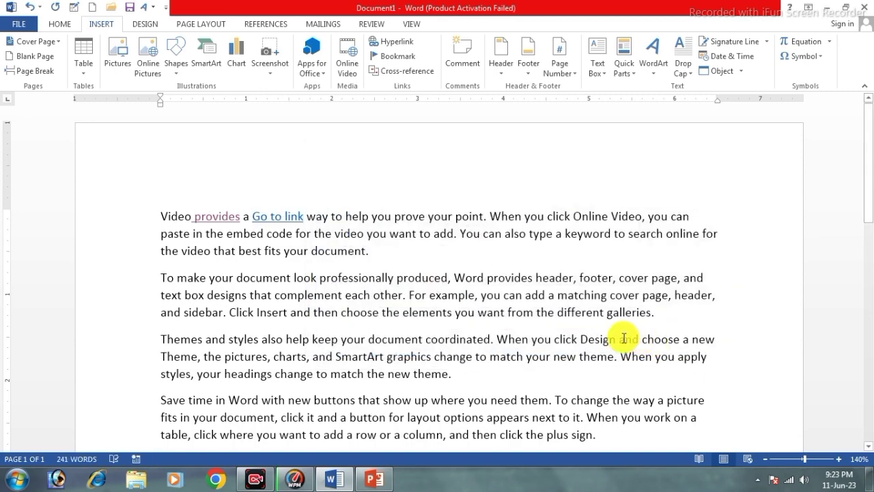
Follow 'Go to link' to open Type of certificate.pptx, then close that presentation.
mouse_move(309, 218)
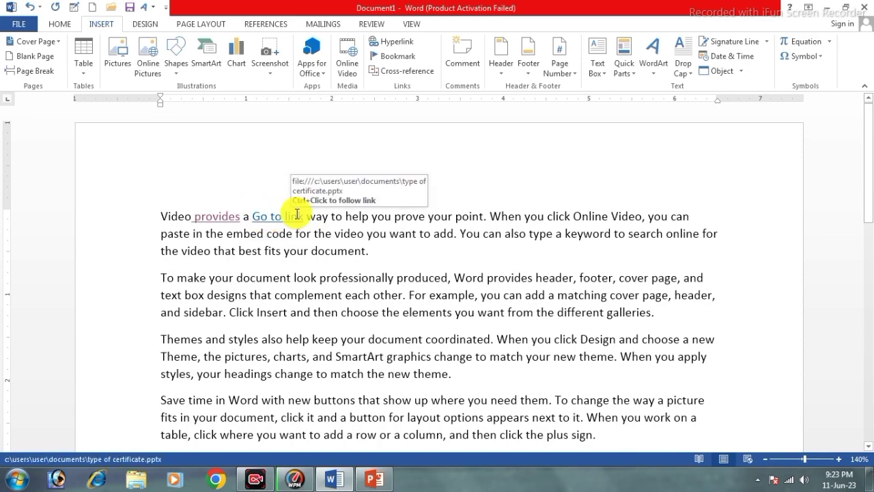
ctrl+click(276, 216)
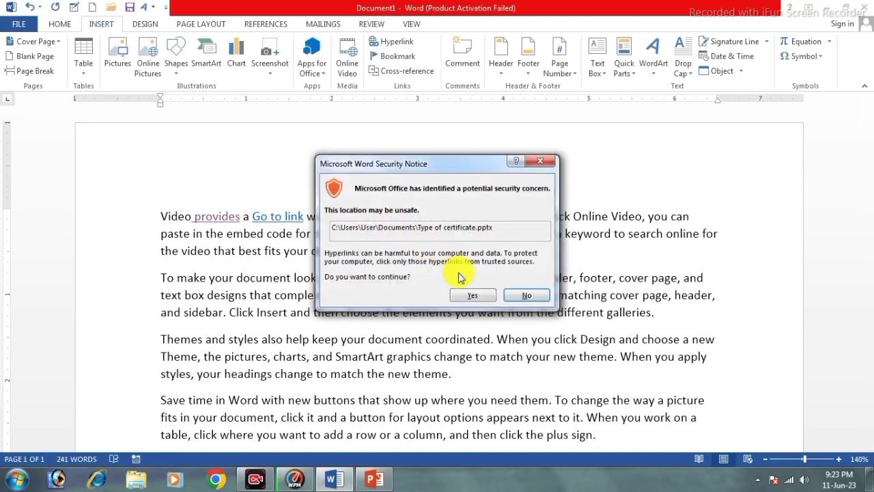
click(473, 292)
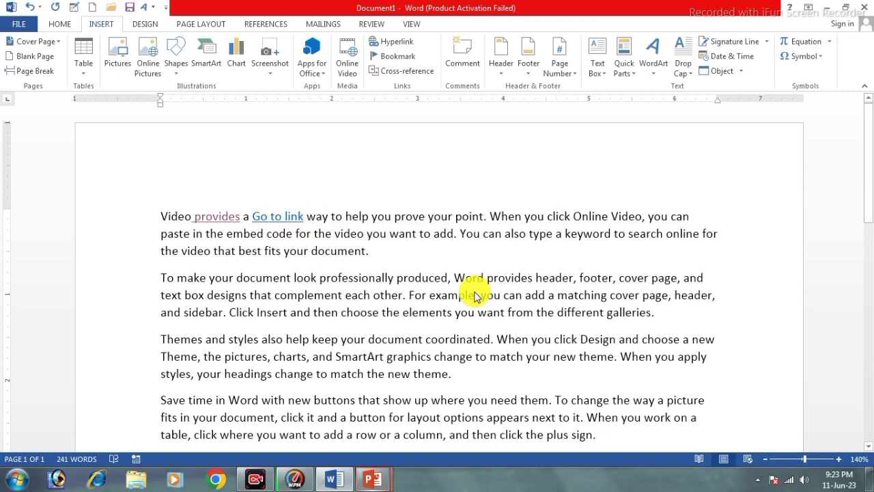
mouse_move(378, 480)
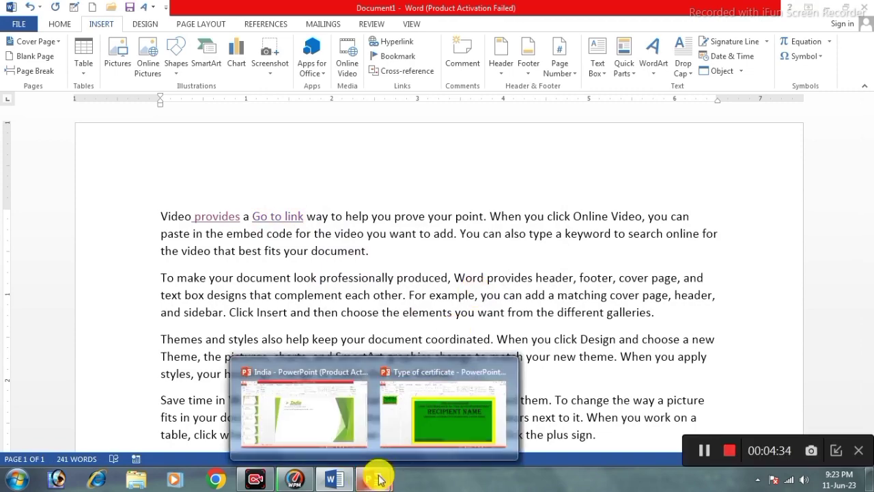
click(431, 420)
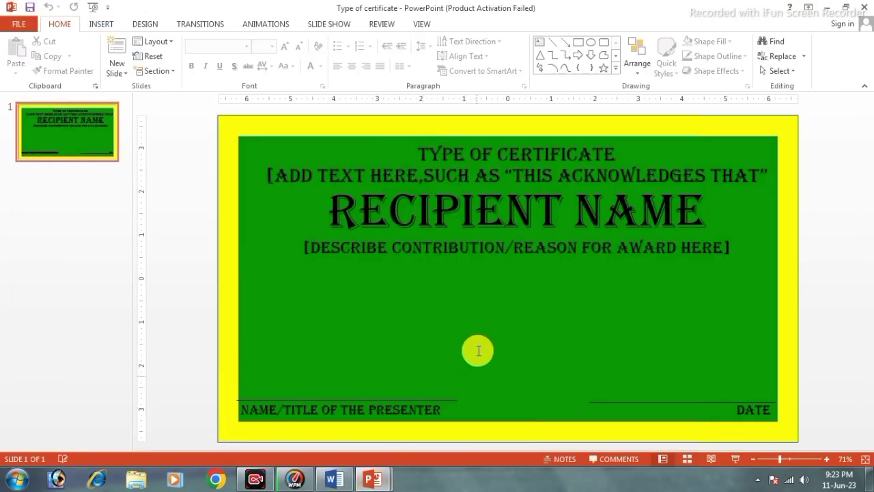
click(847, 9)
click(483, 43)
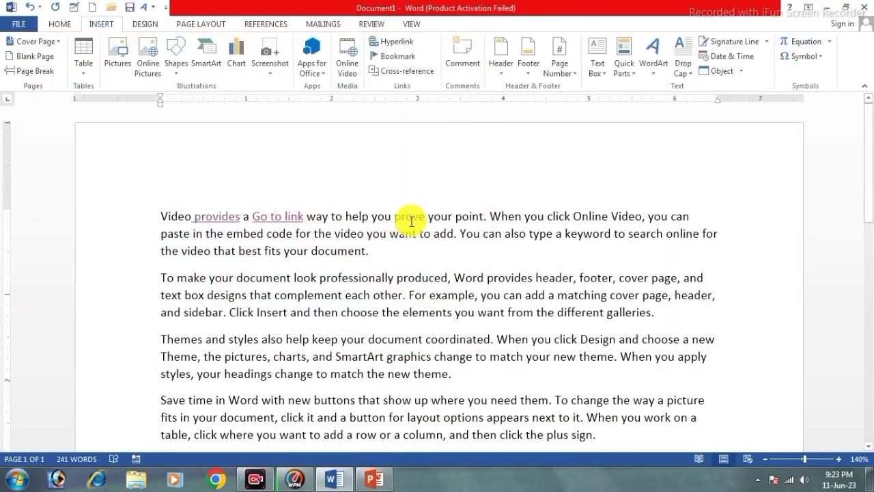
Select 'prove' in the first paragraph and bring up Insert Hyperlink for it.
drag(427, 217, 393, 217)
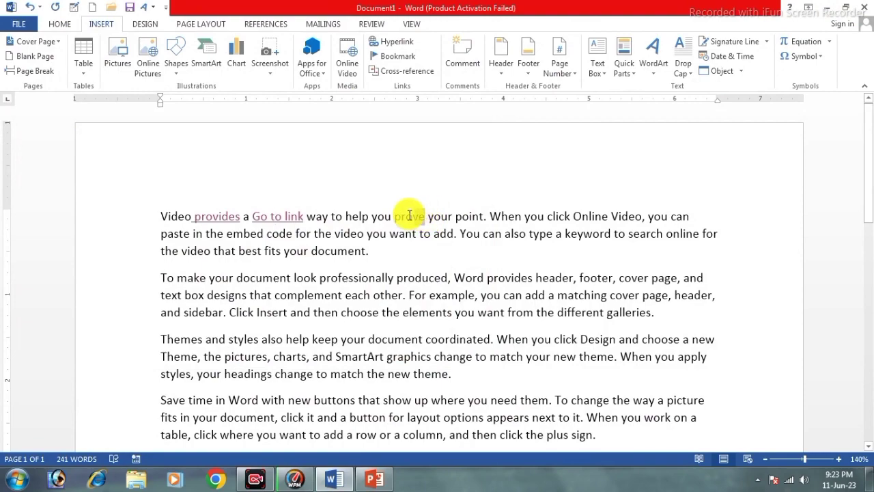
click(407, 43)
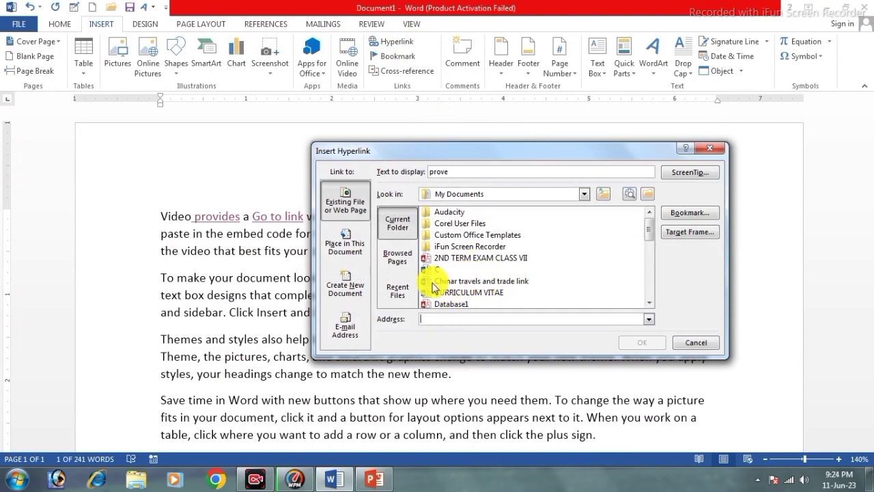
Link 'prove' to the Chinar travels and trade link document with the ScreenTip 'Follow link'.
click(451, 285)
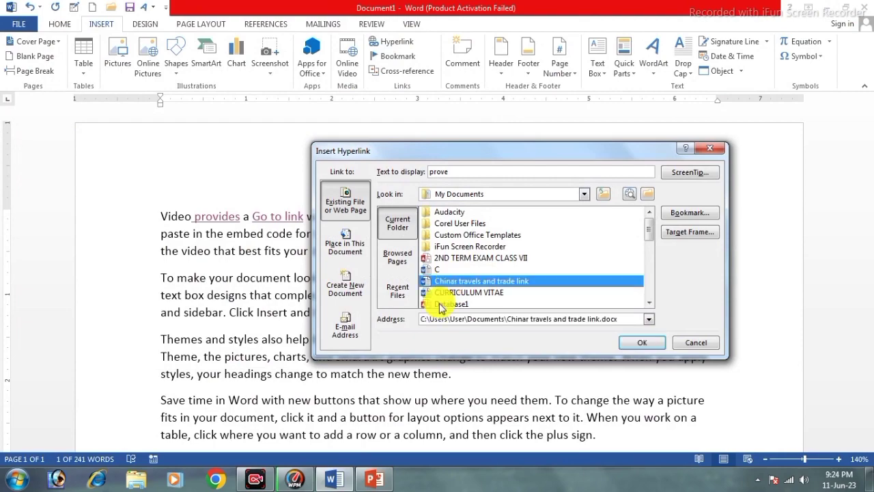
click(422, 319)
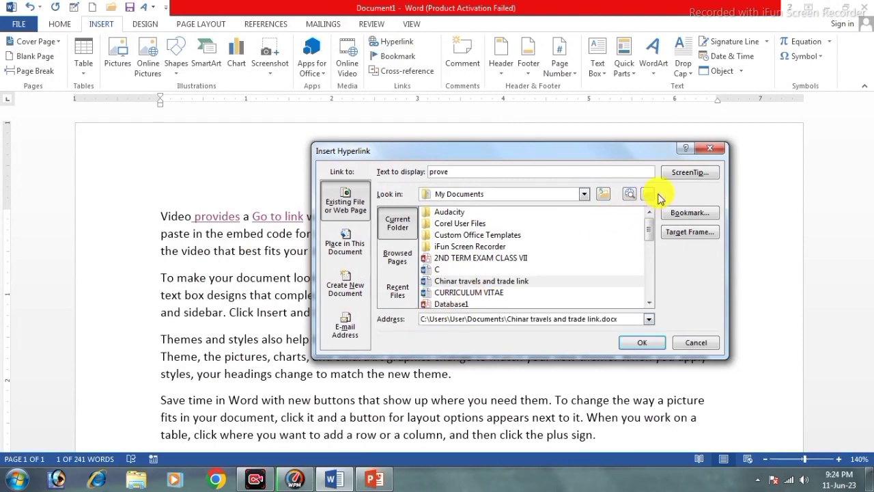
click(692, 173)
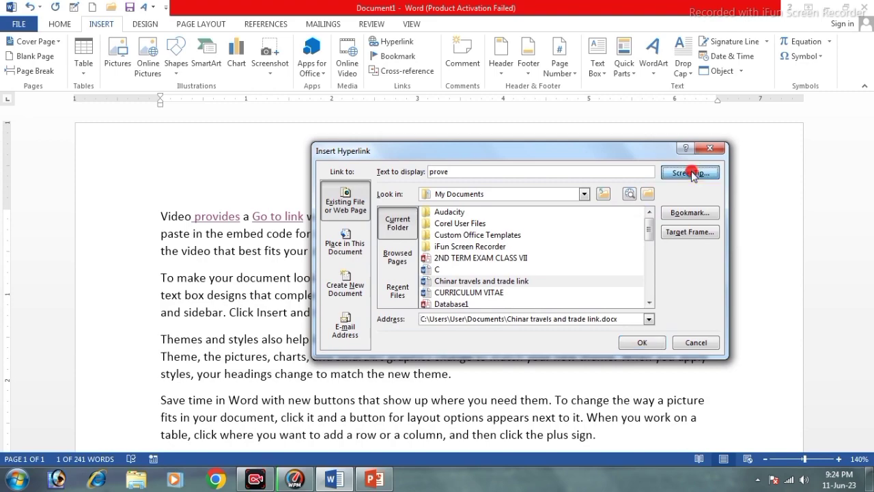
drag(393, 203, 514, 213)
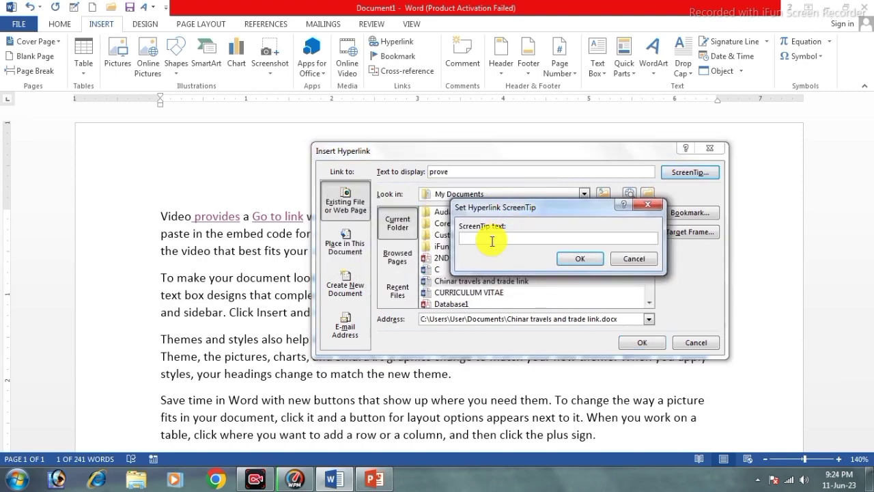
text(Foll)
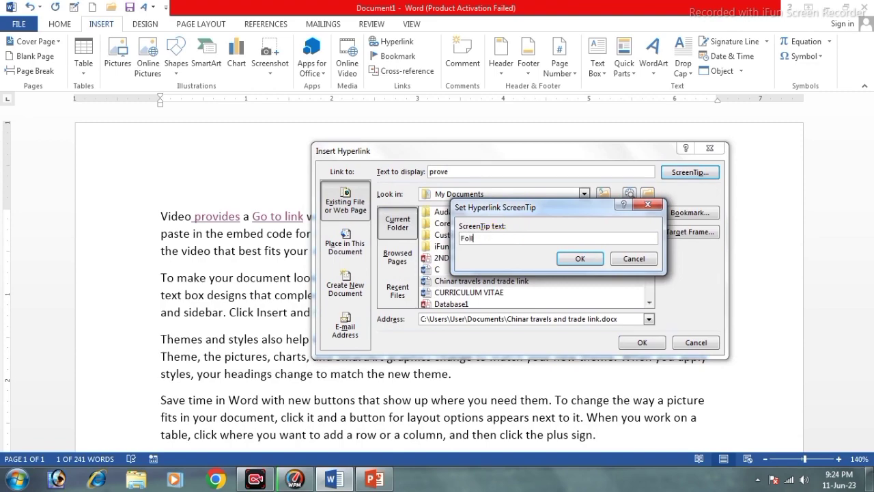
text(ow lin)
text(k)
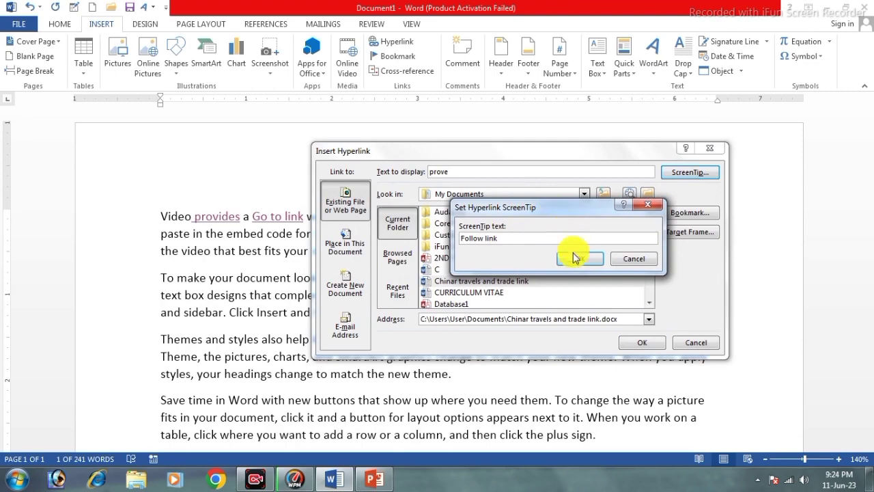
click(575, 258)
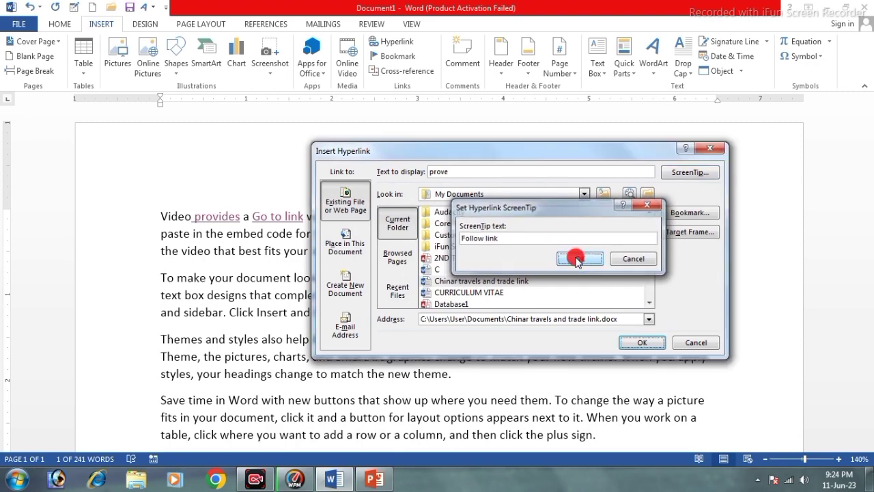
click(645, 345)
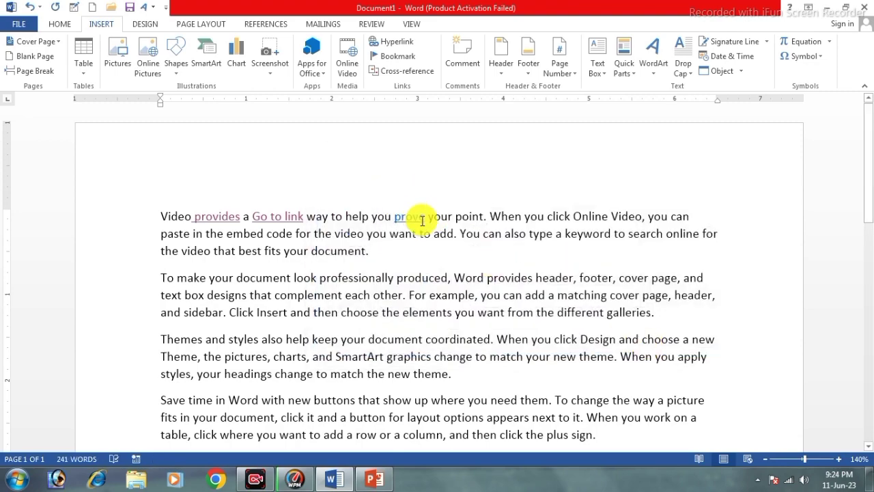
Follow the prove link to open the Chinar travels and trade link document, scroll it, and close it.
mouse_move(412, 219)
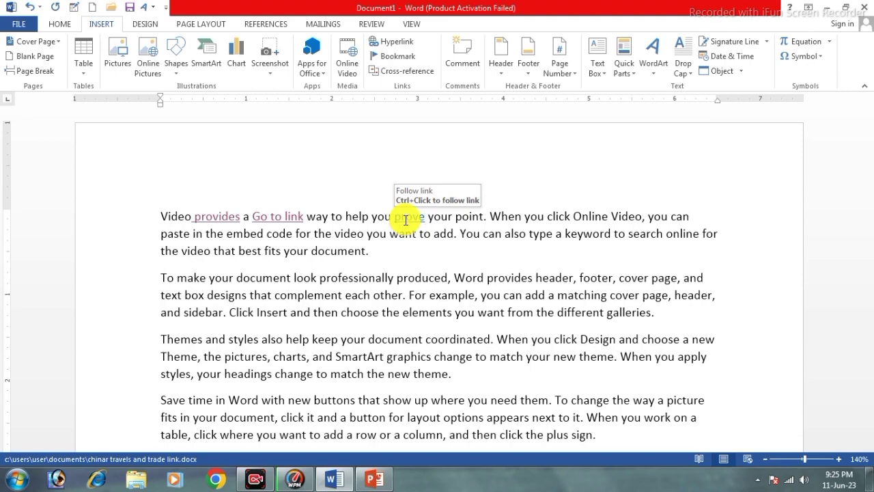
ctrl+click(406, 219)
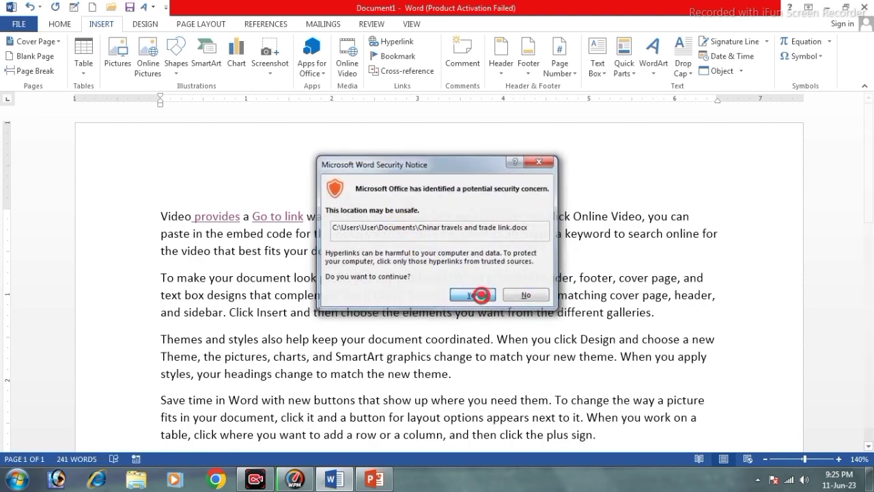
click(481, 296)
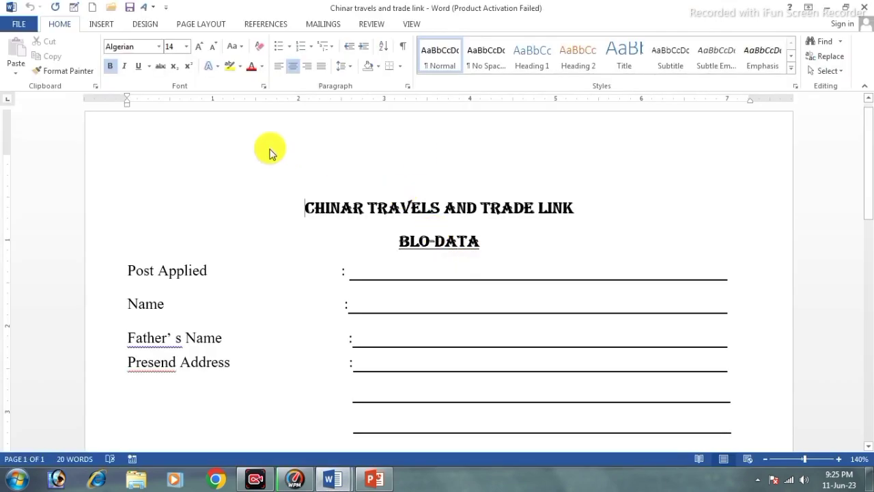
scroll(502, 197, down, 3)
scroll(501, 198, down, 4)
scroll(502, 200, down, 2)
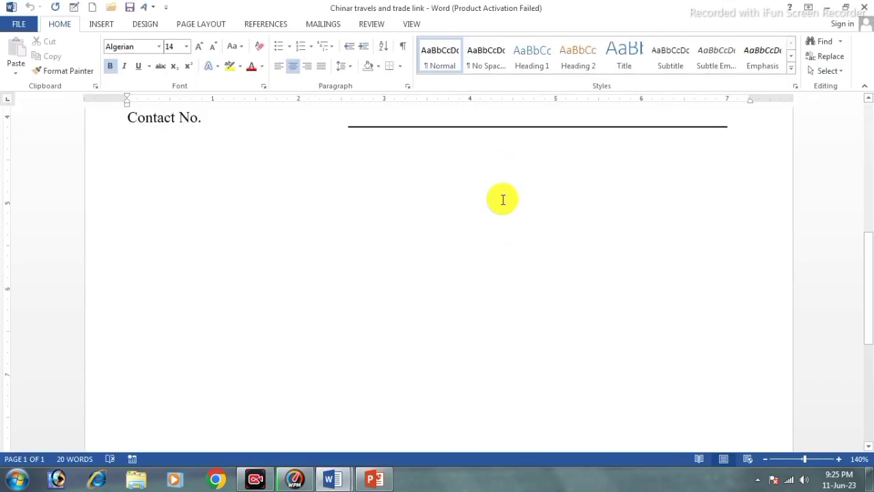
scroll(503, 200, up, 2)
scroll(501, 199, up, 7)
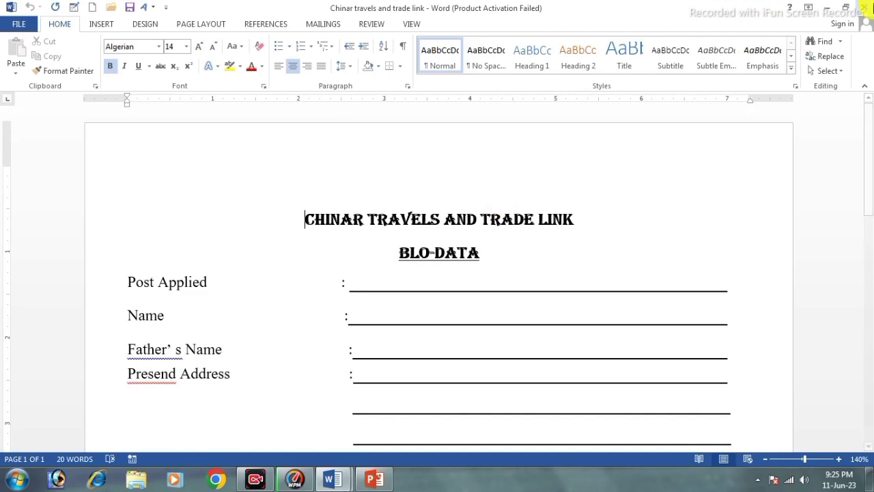
click(865, 5)
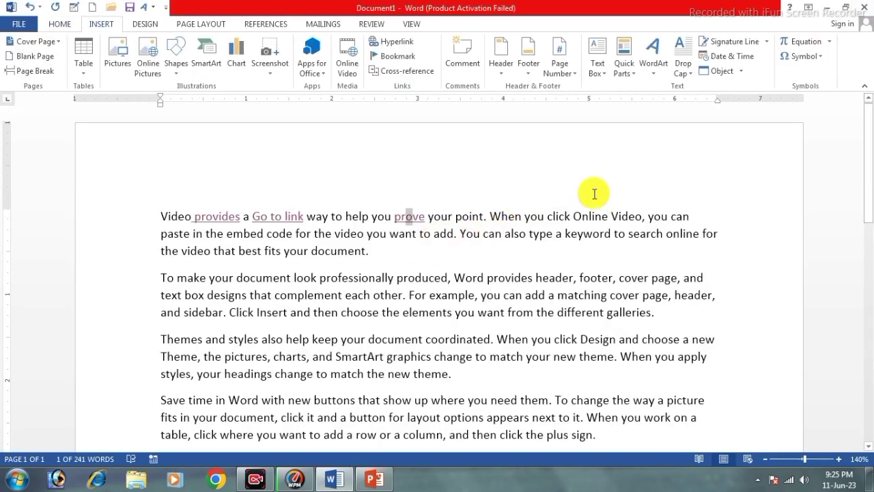
Add blank lines above the 'Video' paragraph and start a new hyperlink on the top line.
click(160, 215)
key(Return)
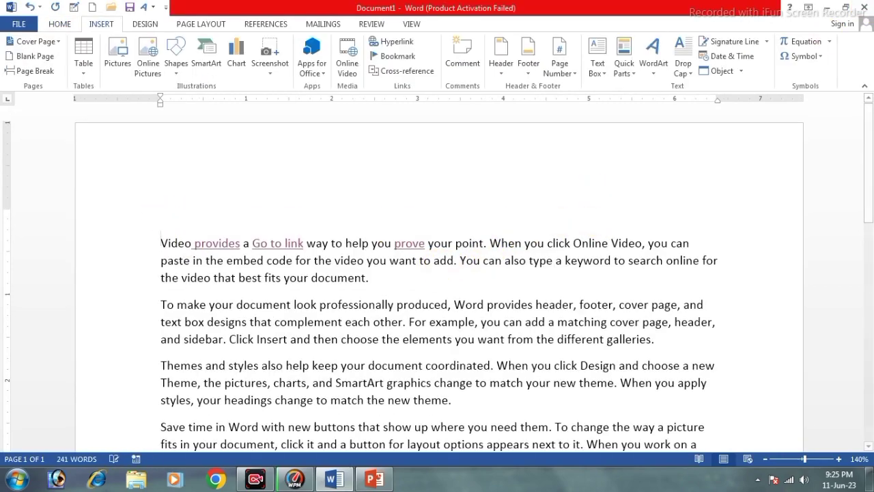
key(Return)
key(Return)
key(Return)
click(156, 267)
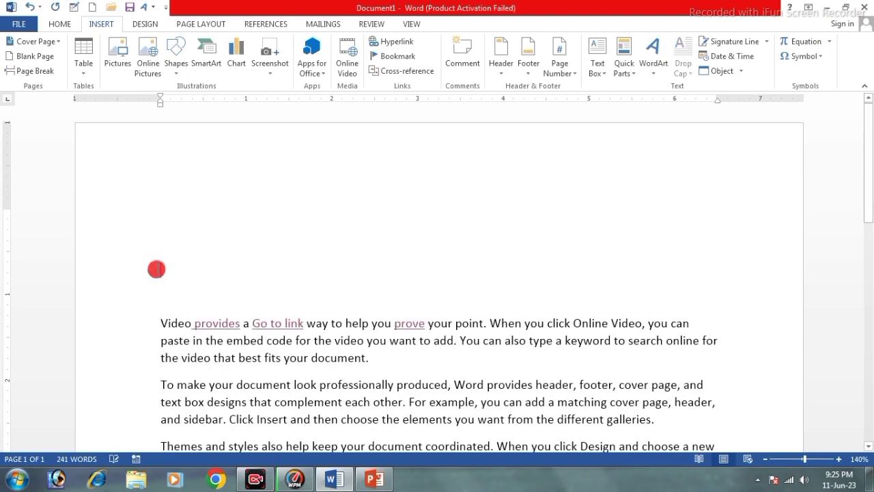
click(403, 44)
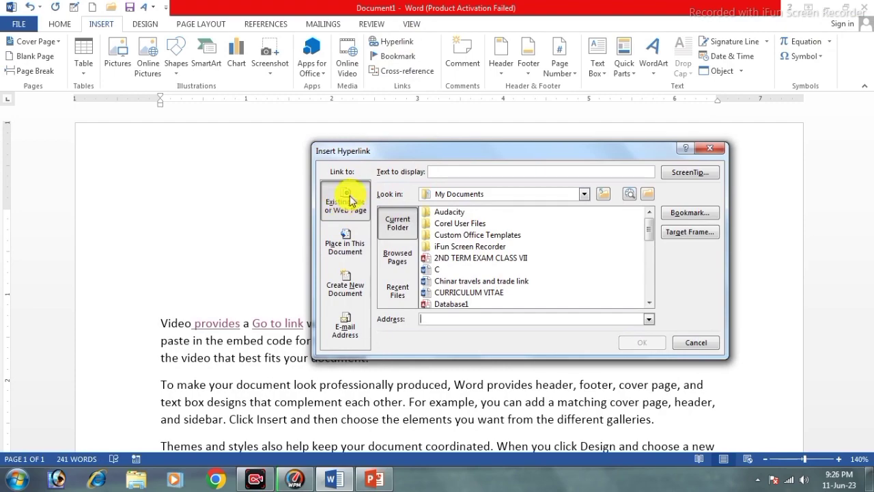
click(443, 171)
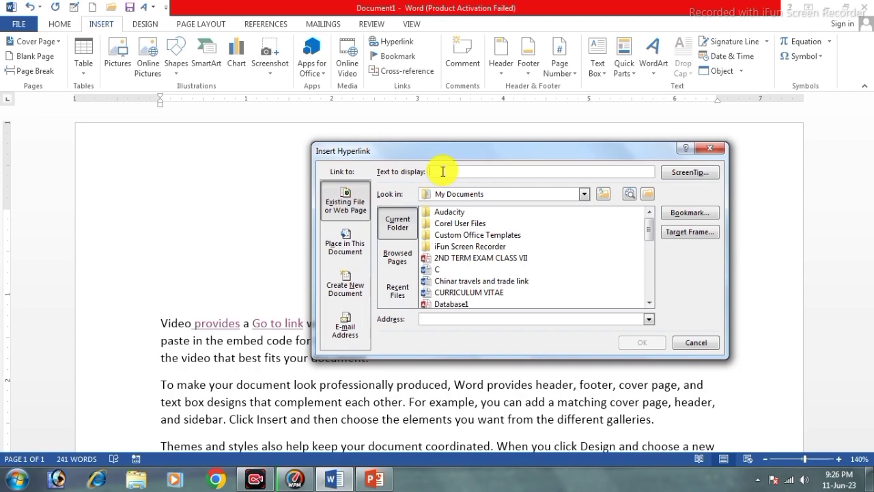
text(Go )
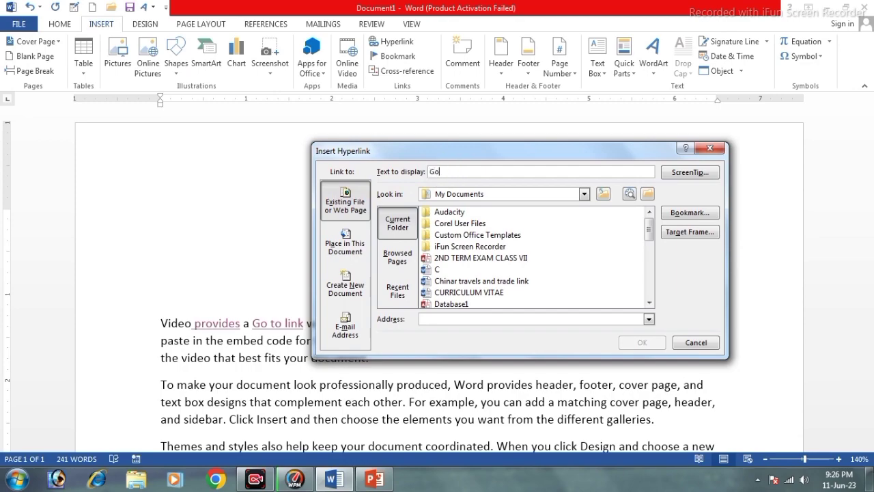
text(to)
text( googl)
text(e)
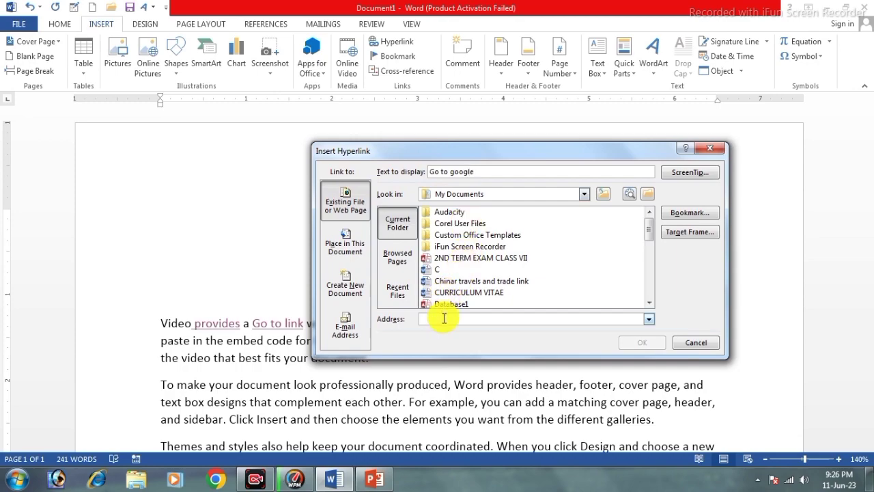
click(443, 318)
text(http://www.google.com/)
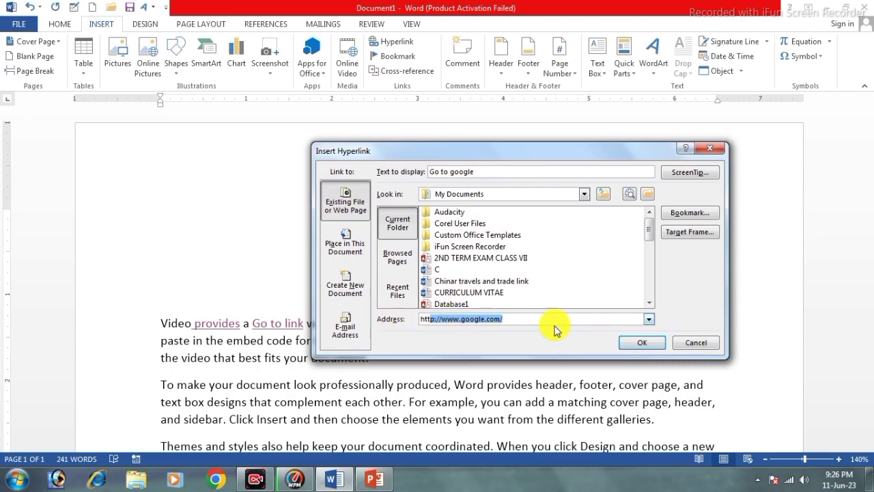
click(642, 342)
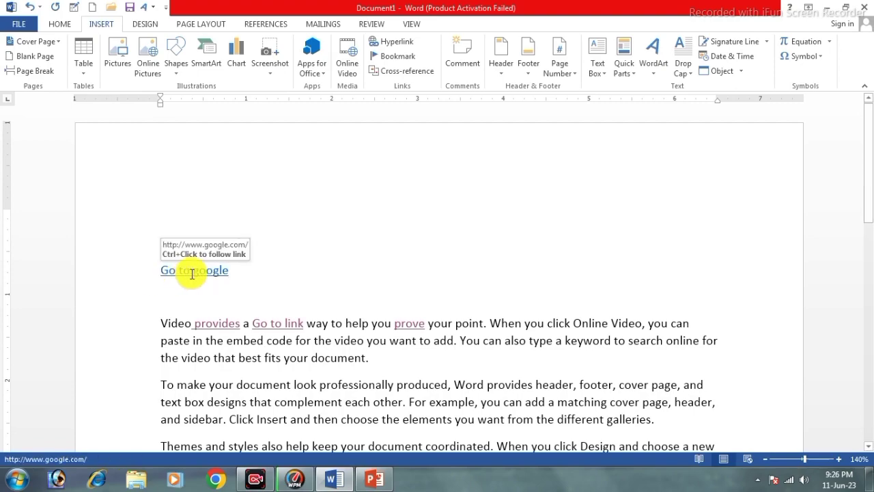
ctrl+click(192, 273)
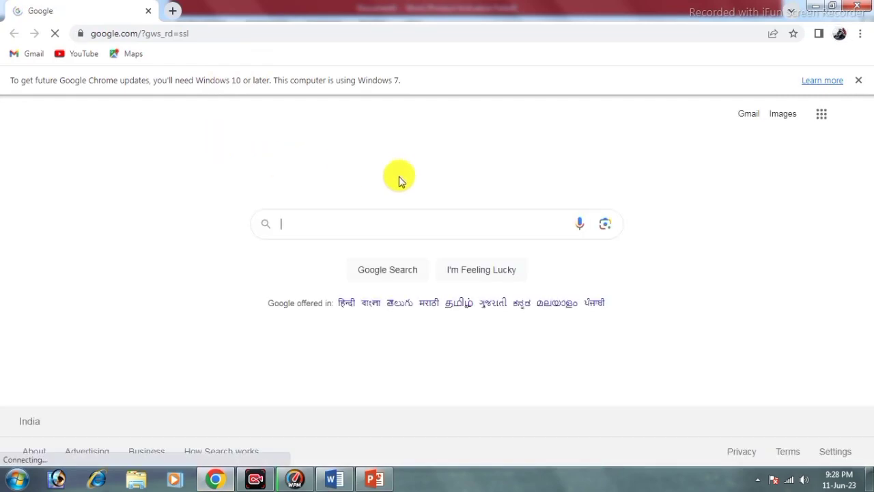
Dismiss Chrome's Windows update notice and close the browser.
click(861, 83)
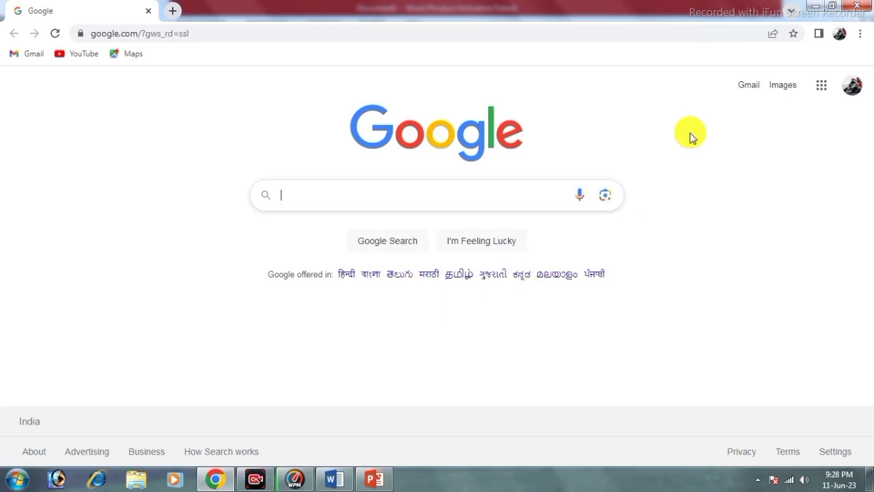
click(865, 10)
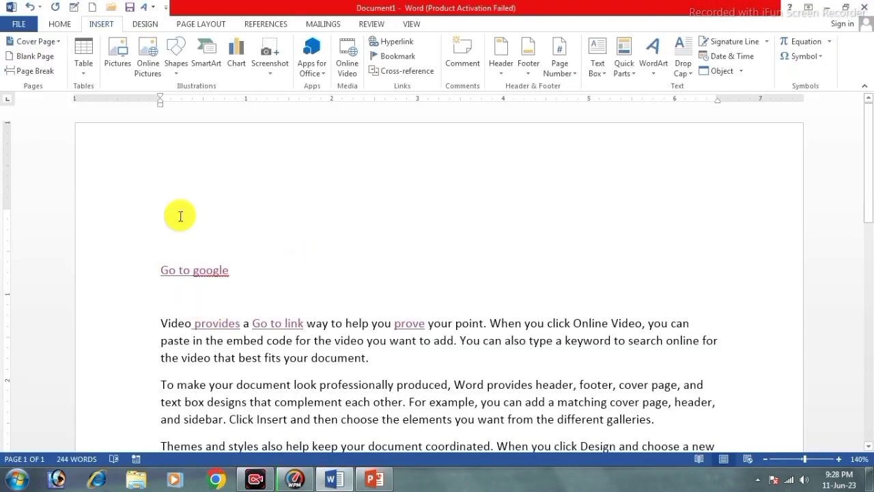
Bring up the Insert Hyperlink dialog from the Insert tab over the empty page.
click(396, 45)
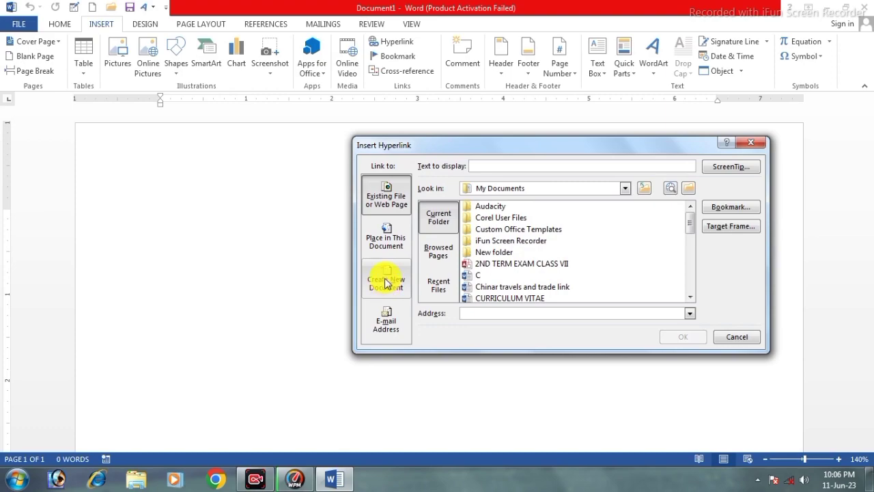
Choose Create New Document and set the display text to 'Create Ms word file'.
click(387, 284)
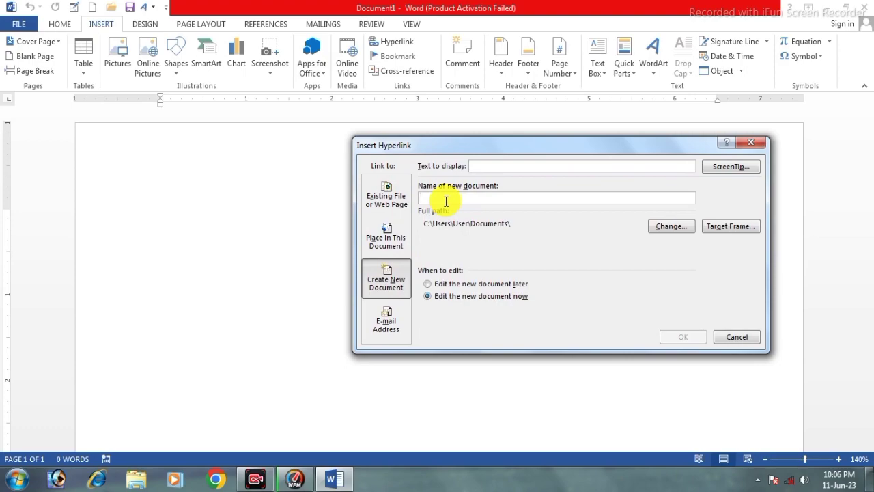
text(W)
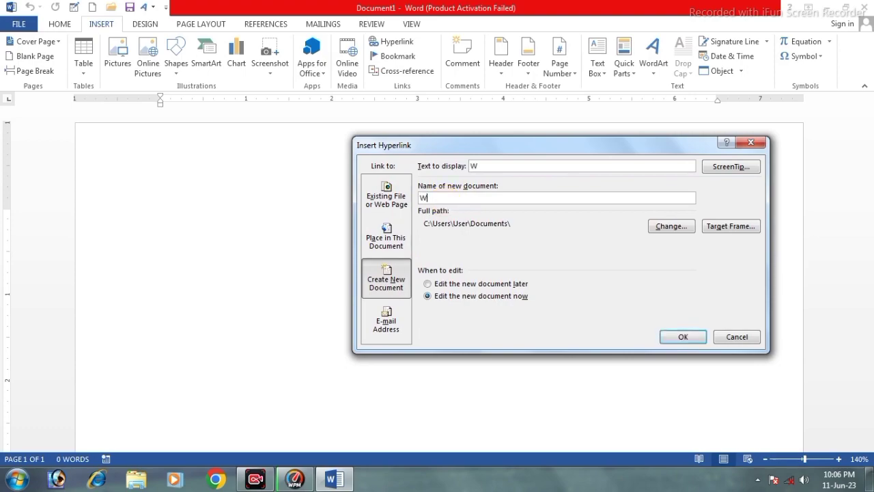
text(ord)
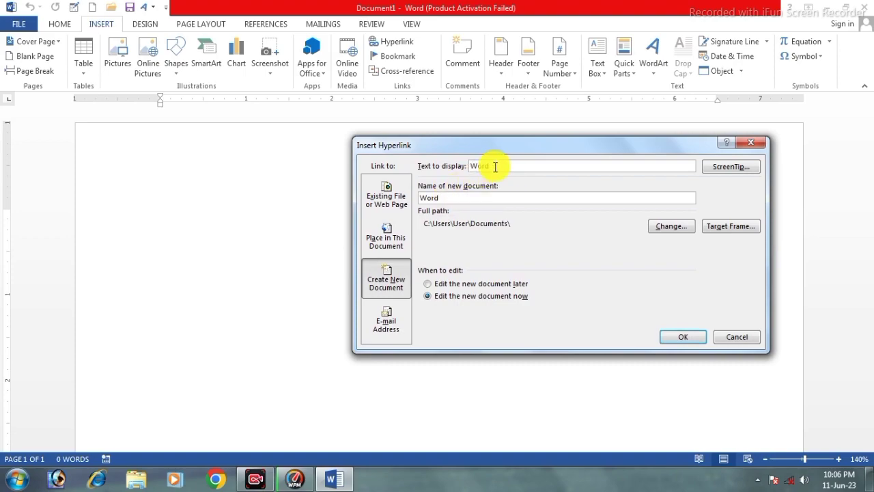
drag(497, 166, 454, 166)
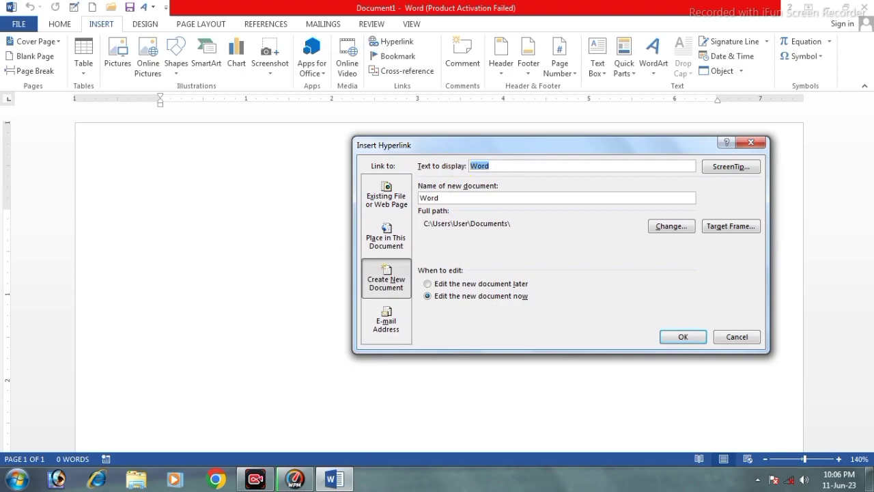
text(|M<)
key(BackSpace)
key(BackSpace)
key(BackSpace)
text(Crea)
text(te M)
text(s wo)
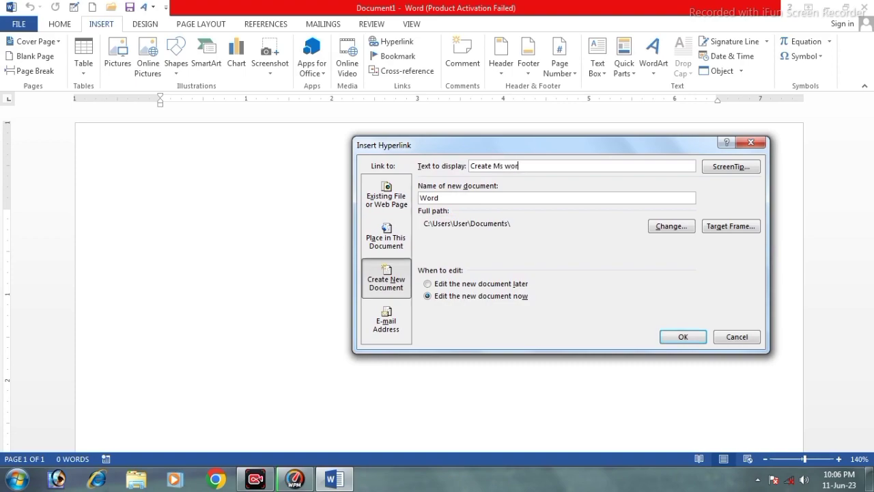
text(rd )
text(fil)
text(e)
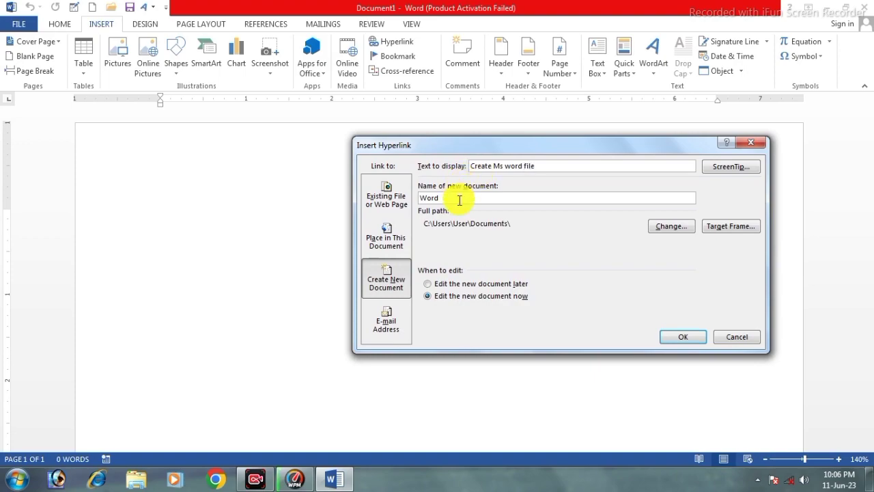
Save the new document as Word.docx on the Desktop and create the link.
click(460, 199)
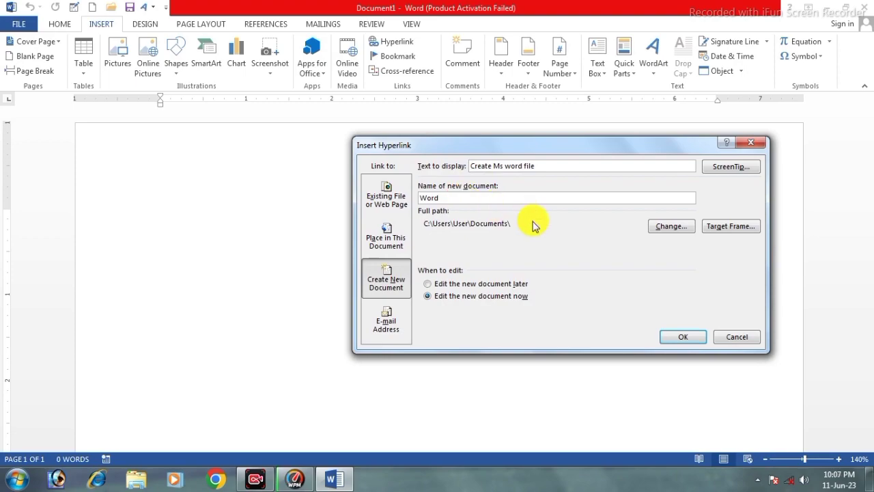
click(664, 227)
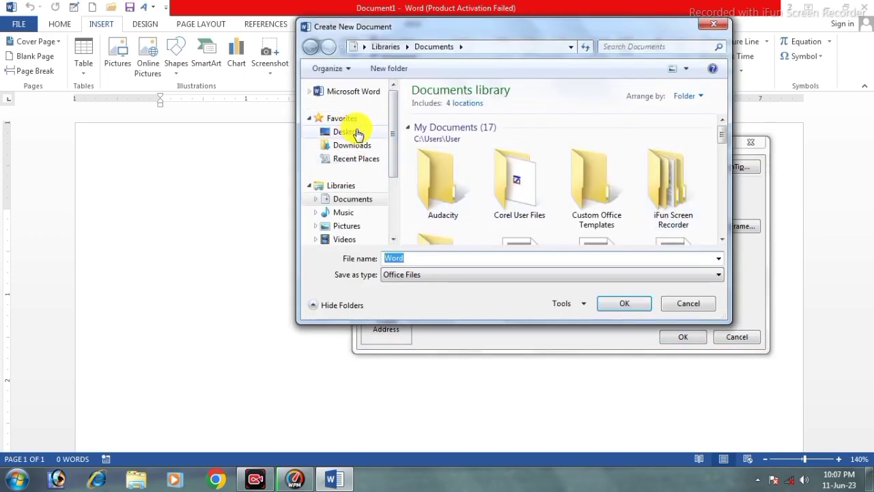
click(354, 131)
click(622, 306)
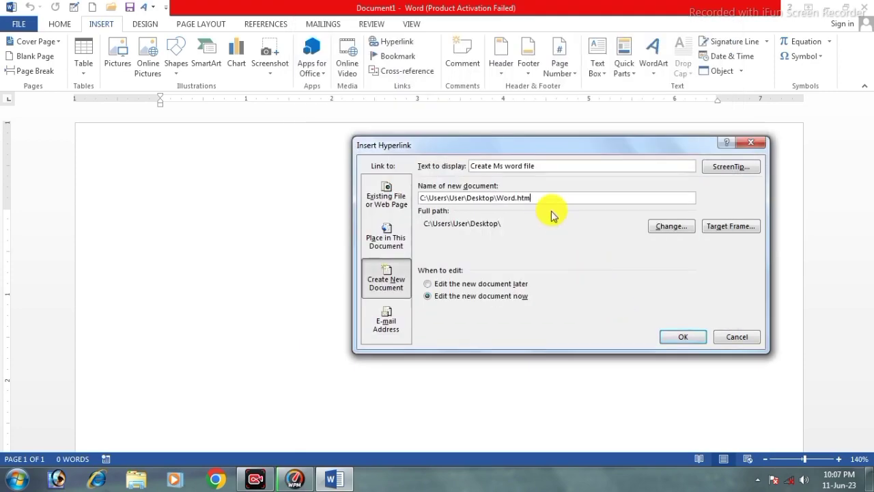
click(542, 198)
key(BackSpace)
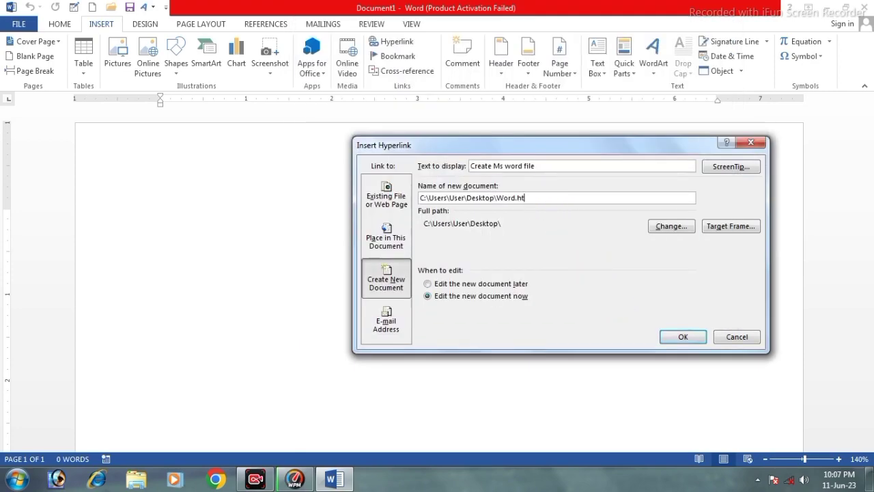
key(BackSpace)
key(BackSpace)
text(doc)
text(x)
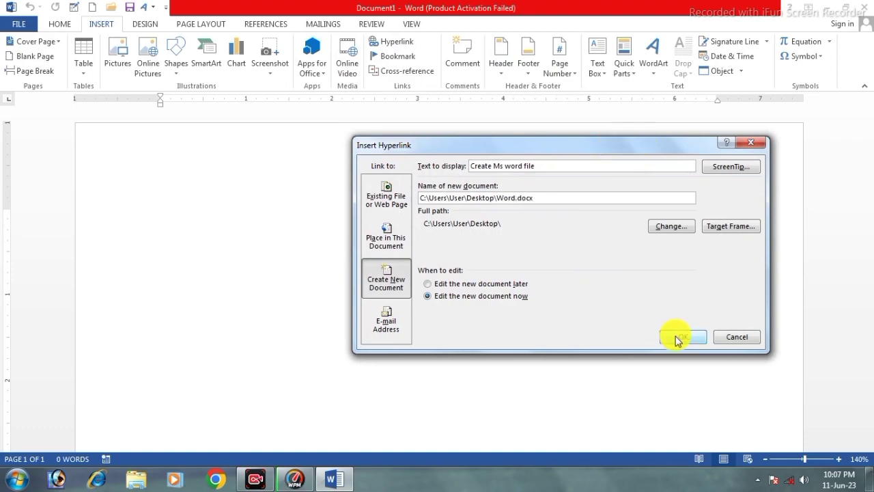
click(678, 338)
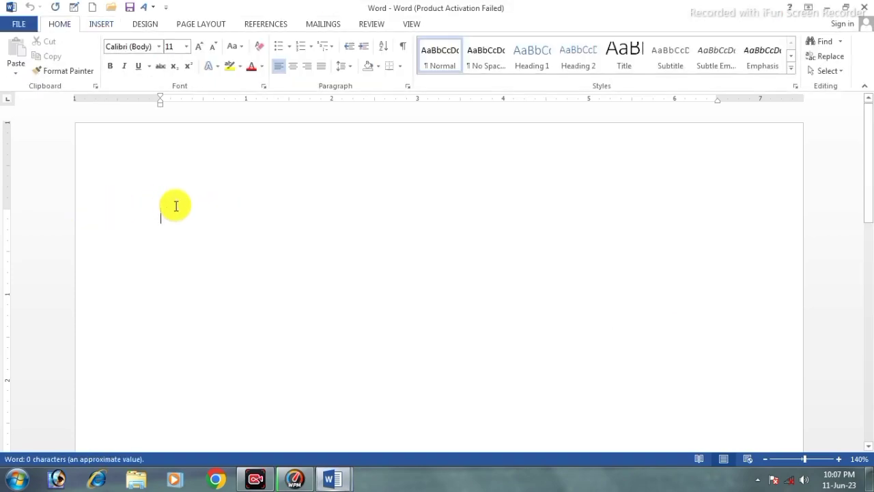
Close the new document, follow the Create Ms word file link, then add a new line after it.
click(864, 7)
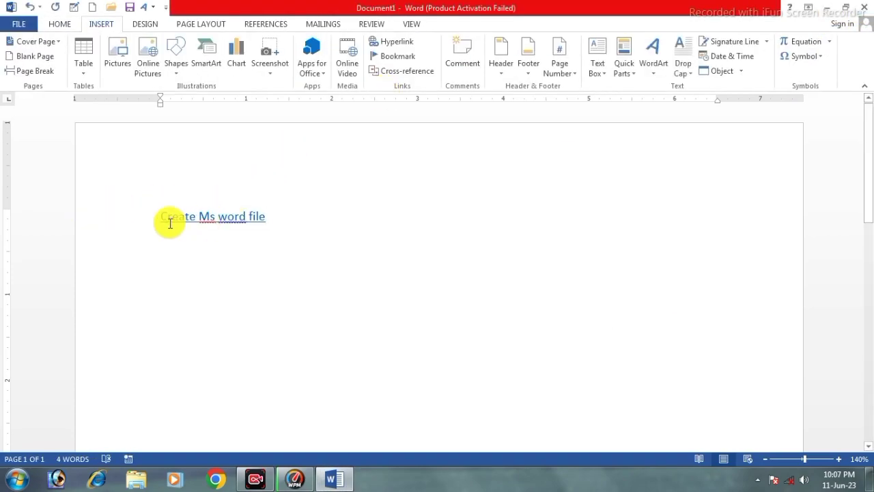
mouse_move(189, 220)
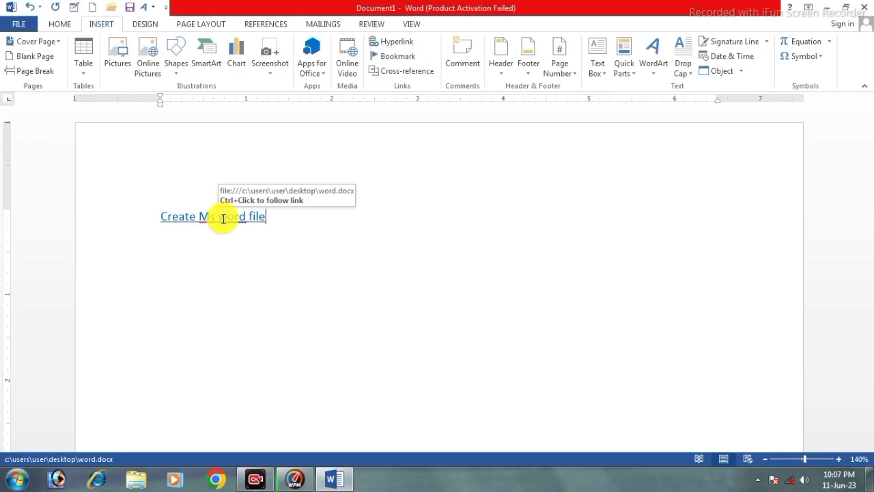
ctrl+click(222, 219)
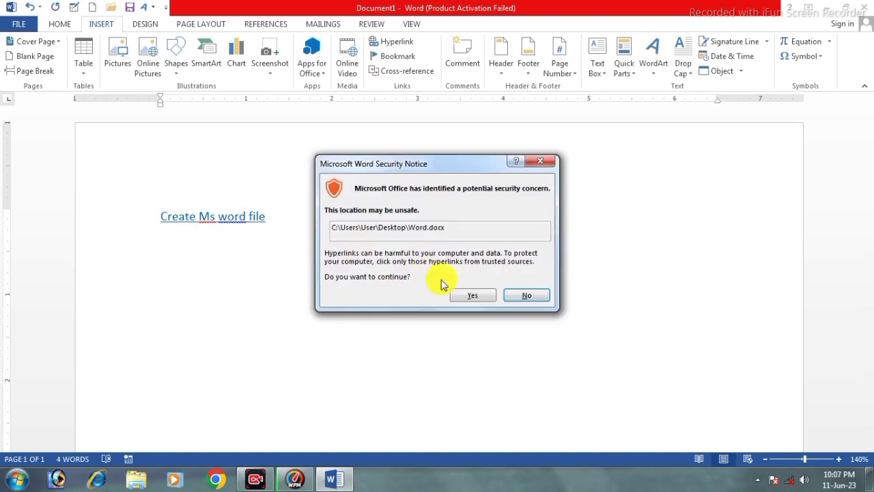
click(472, 295)
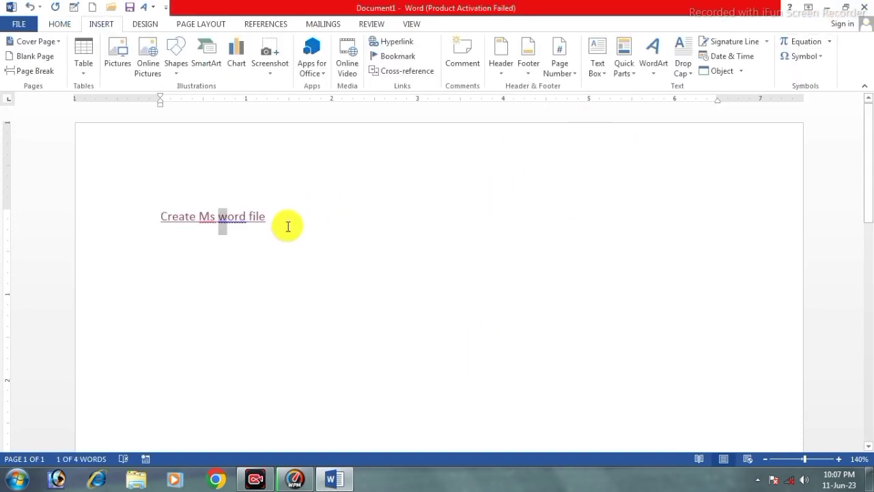
click(287, 227)
key(Return)
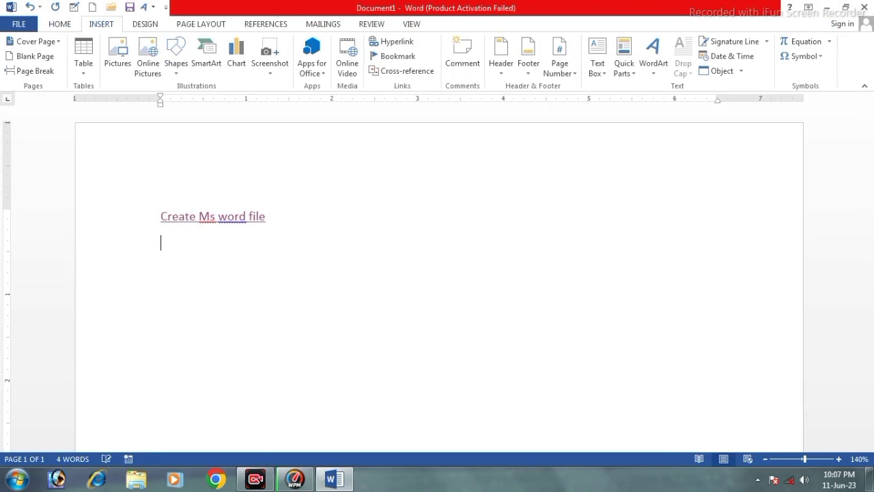
Start an e-mail hyperlink, entering display text, an e-mail address and a subject.
click(395, 41)
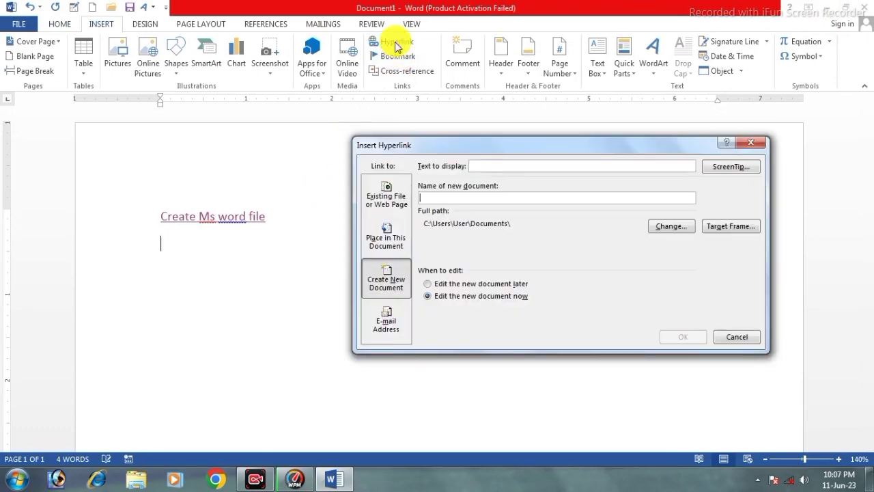
click(395, 327)
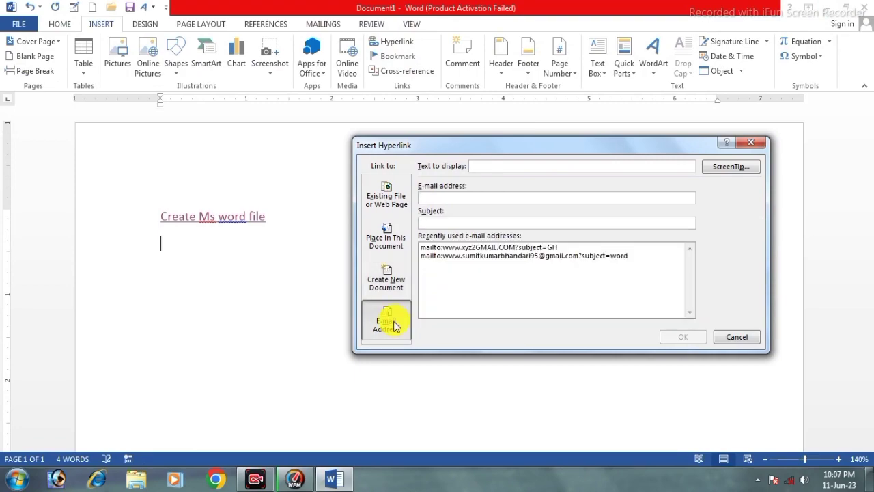
click(504, 166)
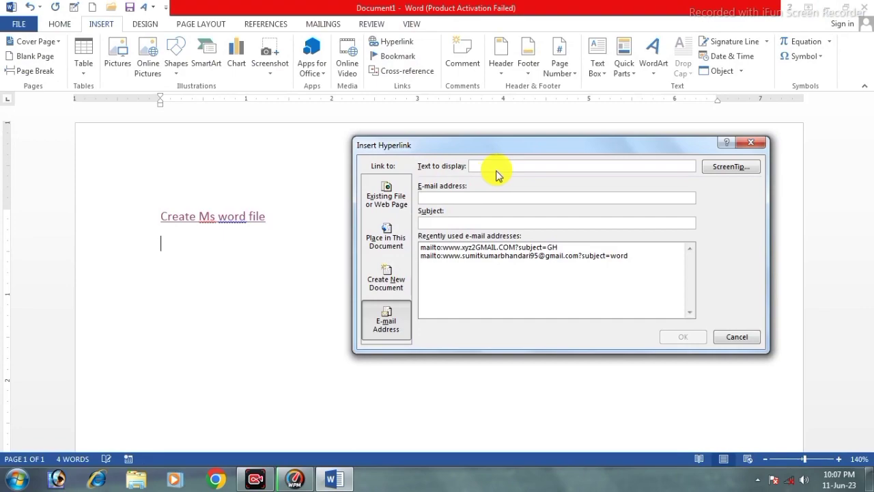
text(Sen)
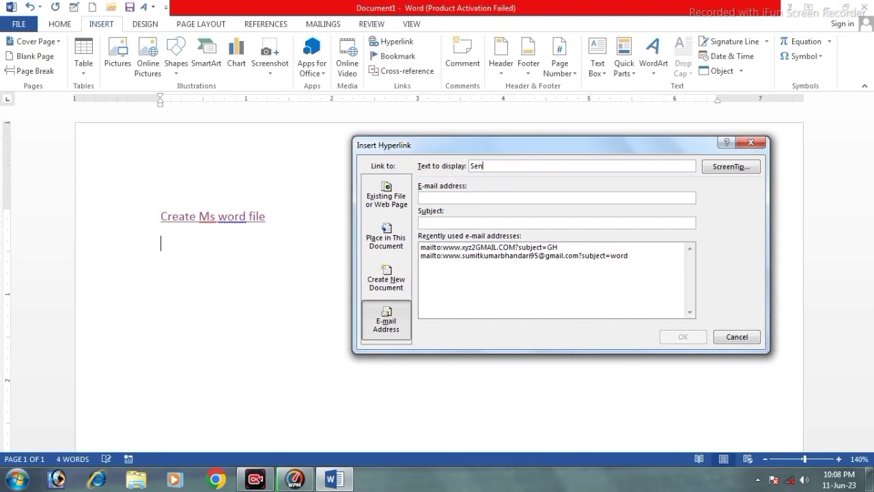
text(mail)
click(441, 197)
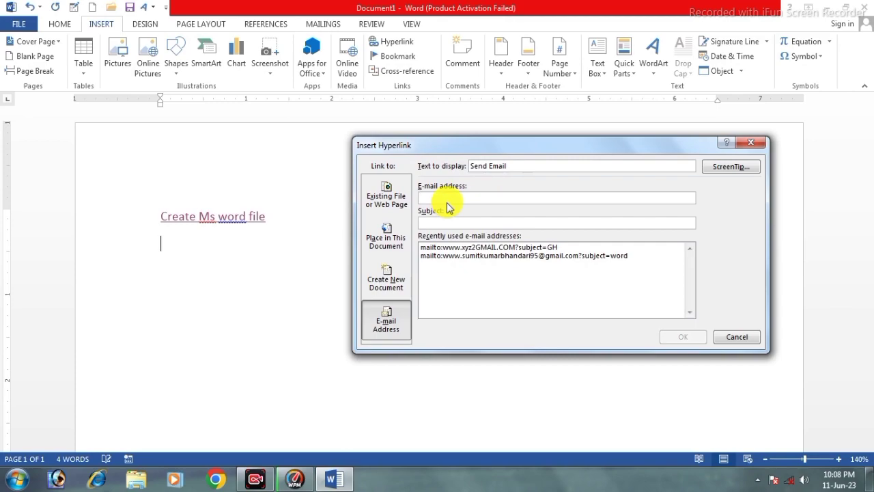
text(WW)
key(BackSpace)
key(BackSpace)
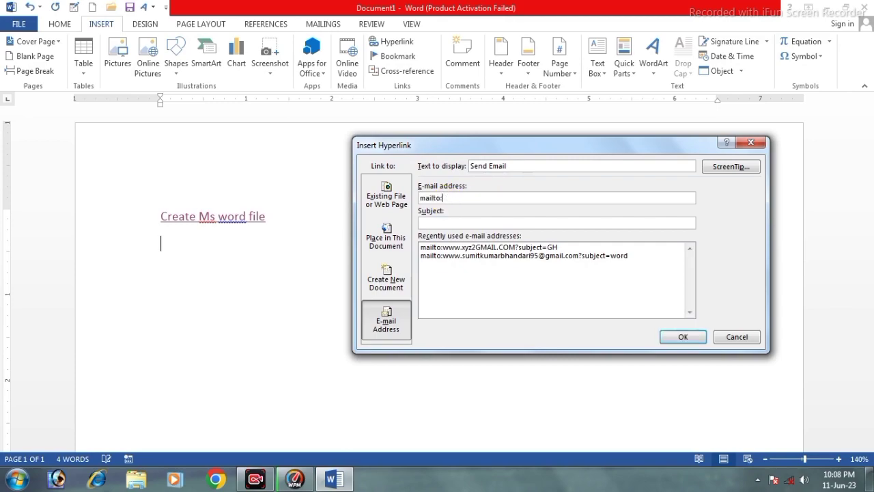
text(www.xyz)
text(@gmal.c)
text(om)
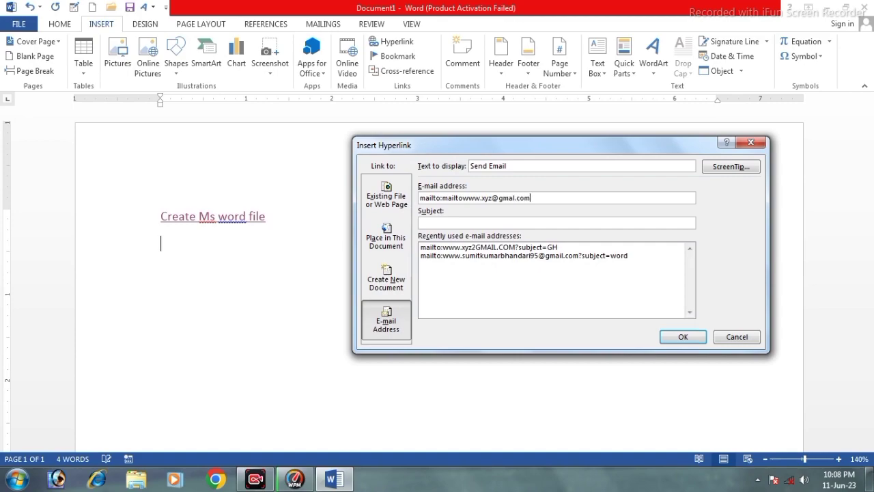
click(445, 224)
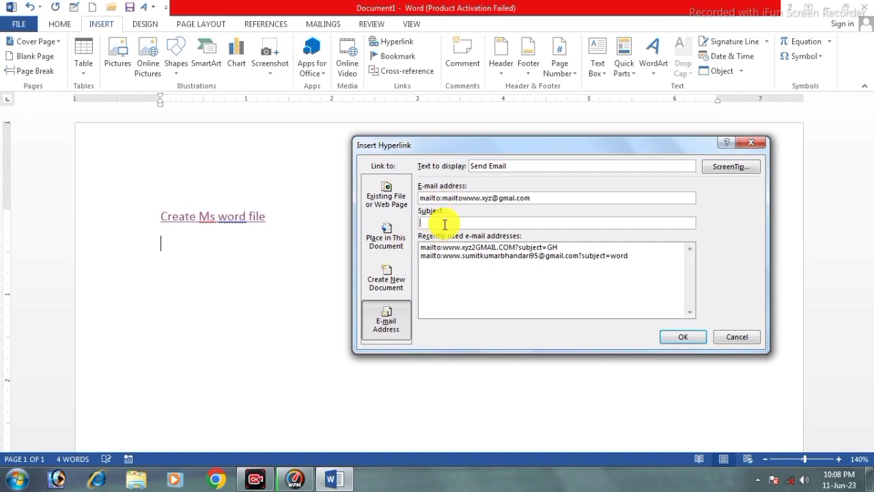
text(d)
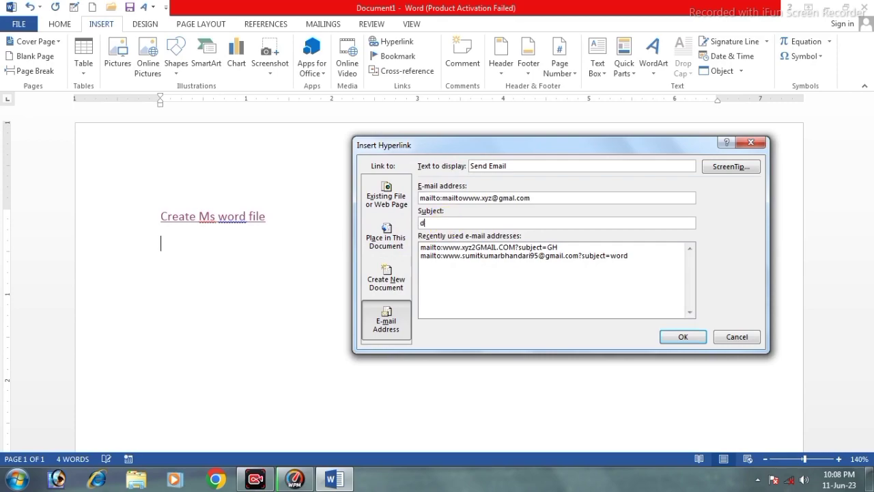
text(ocument)
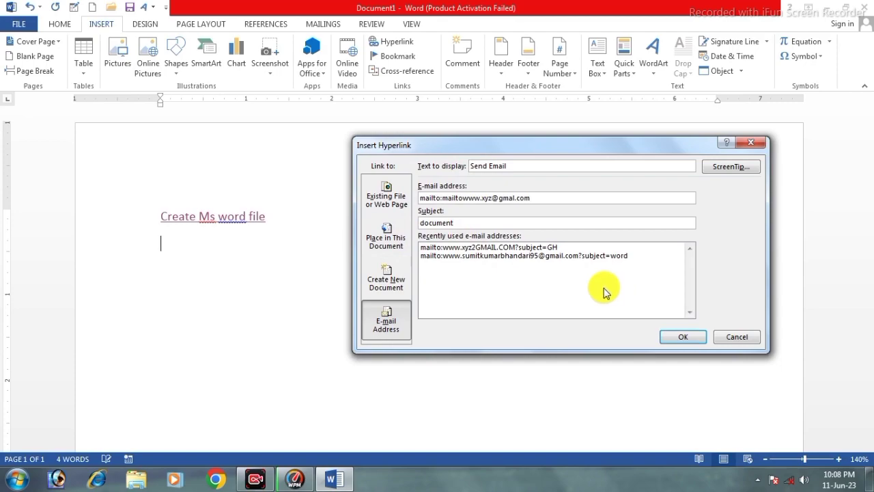
Pick the recently used address with subject GH and insert the Send Email link.
click(492, 248)
click(488, 256)
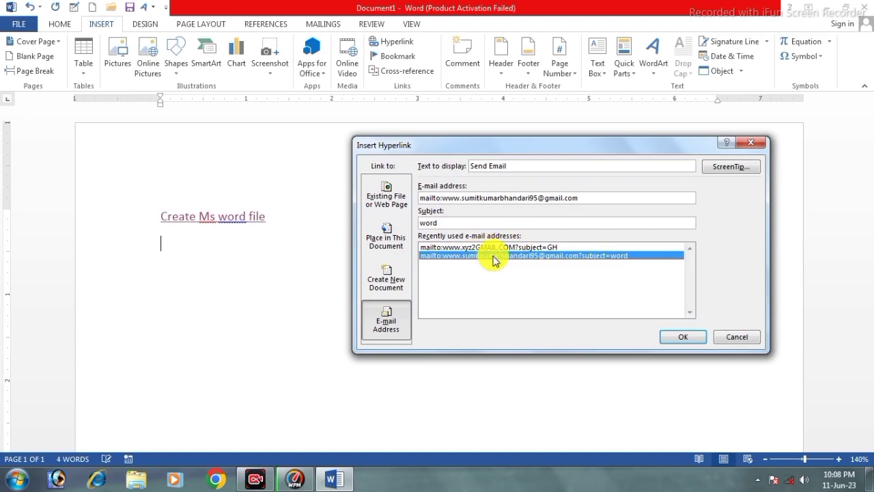
click(522, 248)
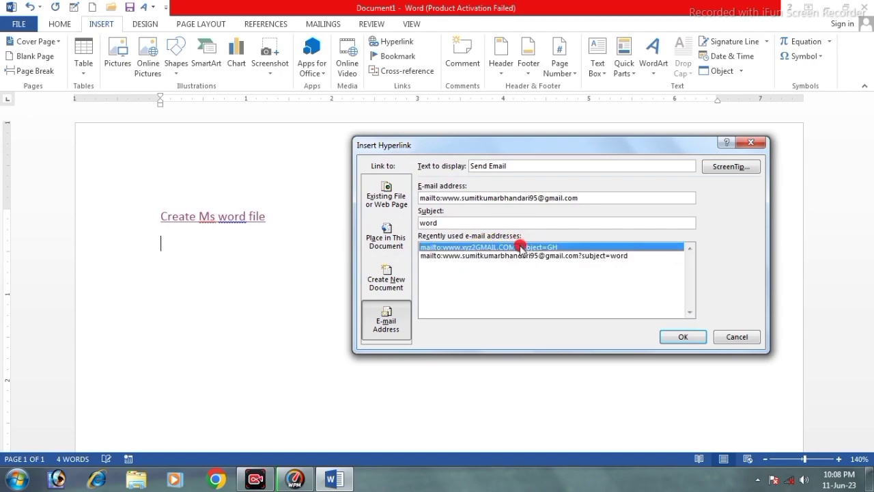
click(514, 256)
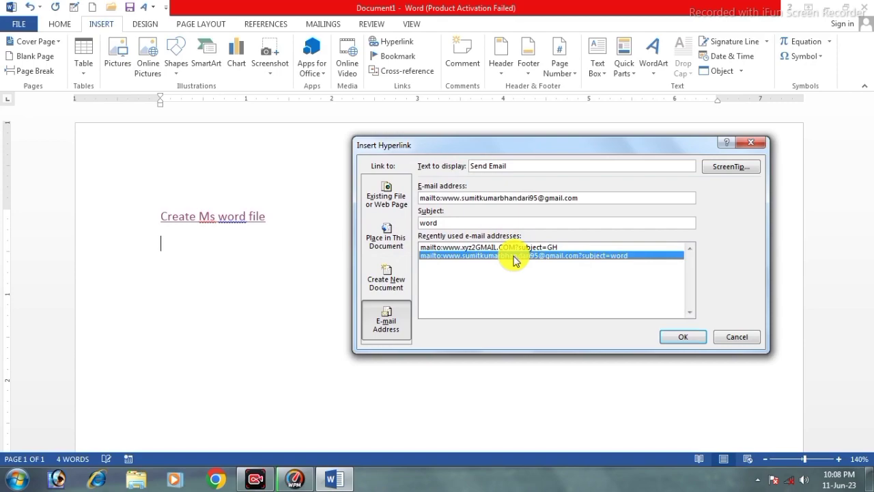
click(512, 247)
click(516, 255)
click(517, 247)
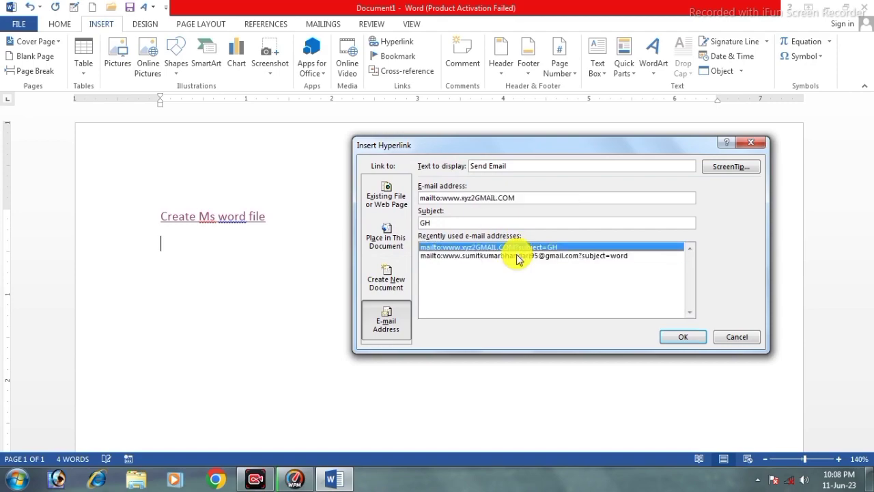
click(517, 255)
click(518, 247)
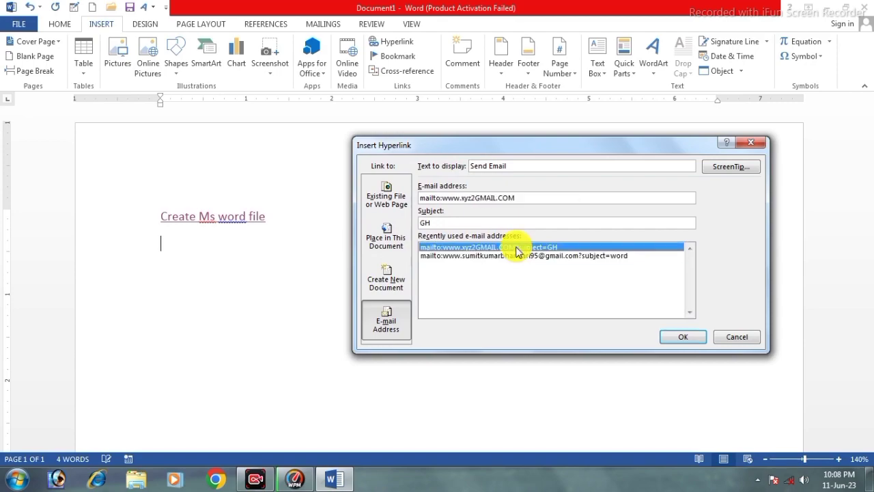
click(516, 256)
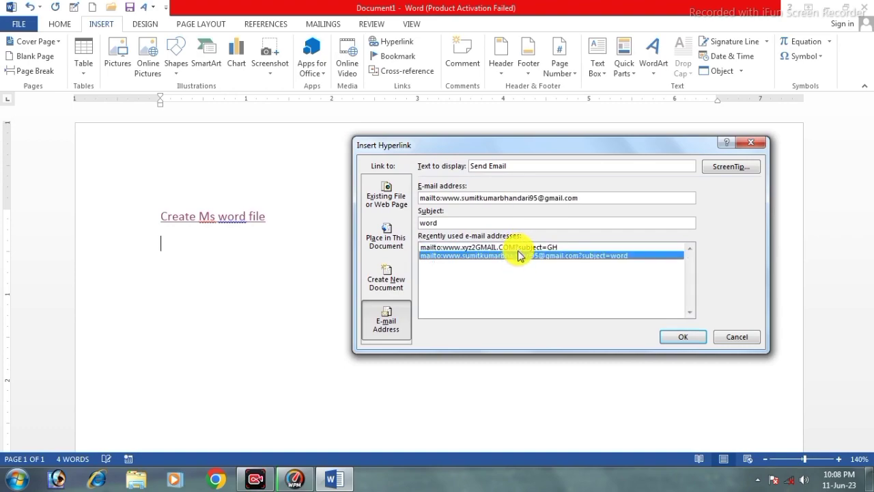
click(524, 248)
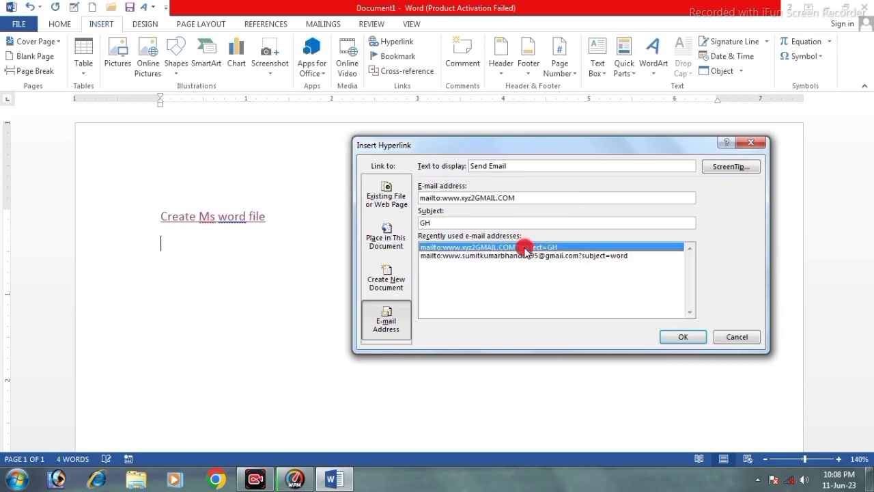
click(696, 340)
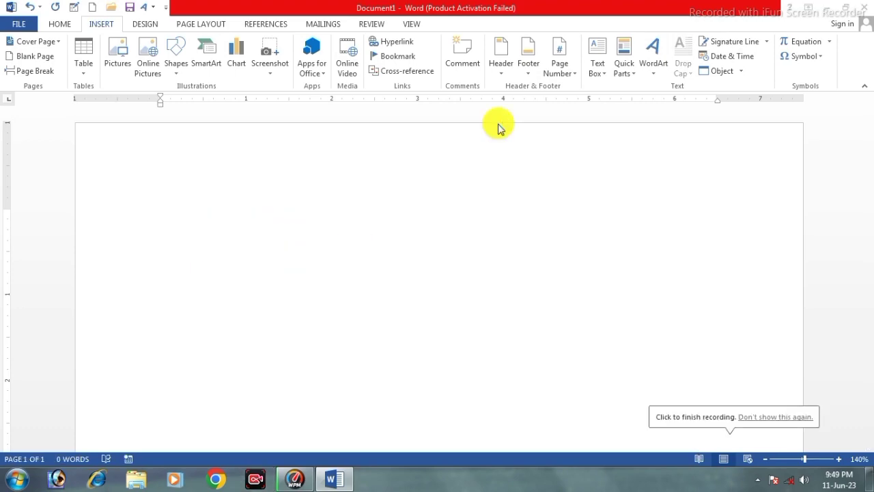
Insert a 'go to new folder' hyperlink targeting the New folder inside Documents.
key(ctrl+k)
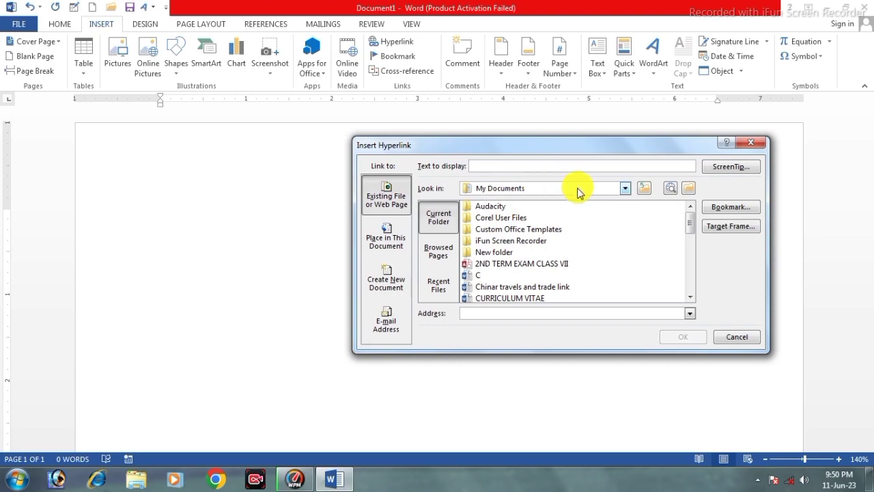
click(626, 188)
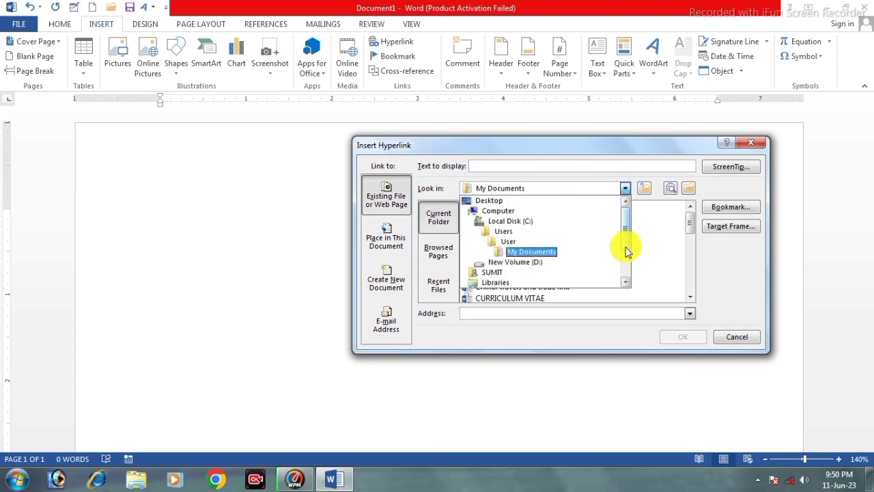
click(658, 241)
click(509, 253)
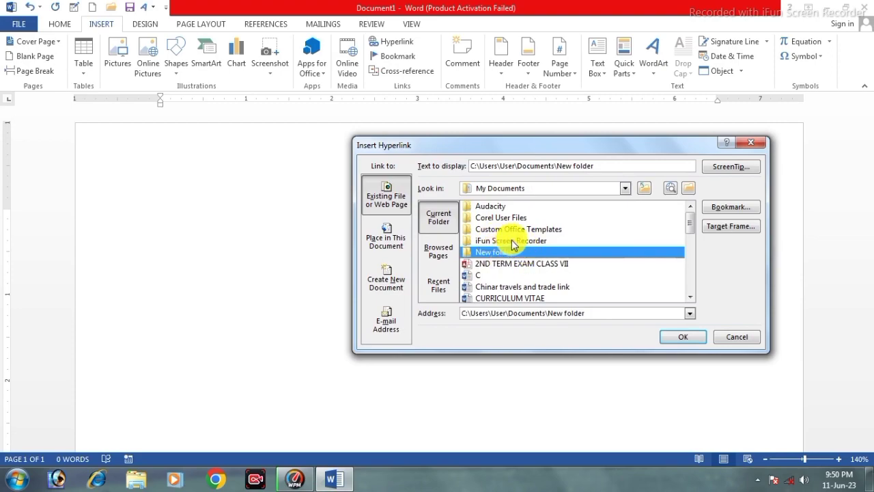
click(604, 166)
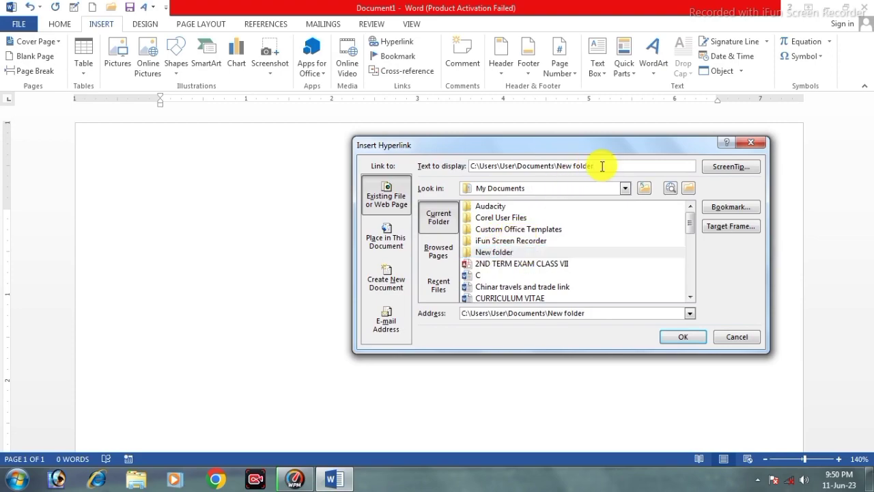
click(570, 218)
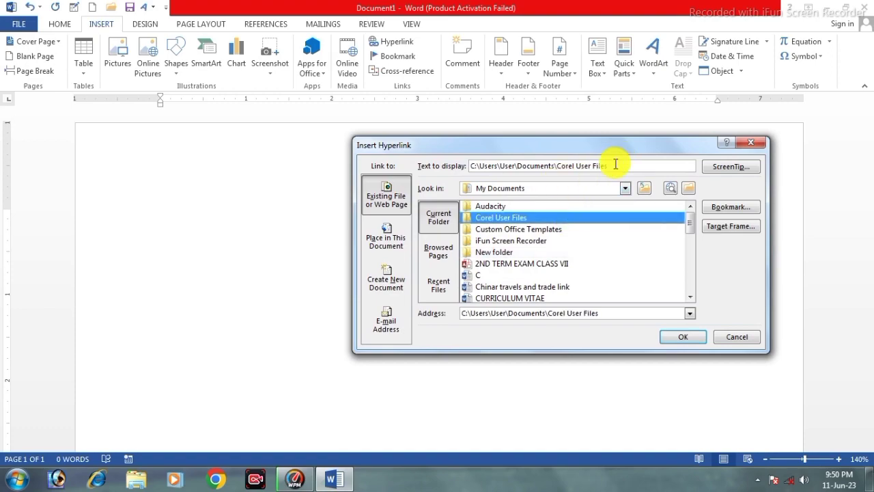
click(615, 164)
drag(615, 164, 465, 168)
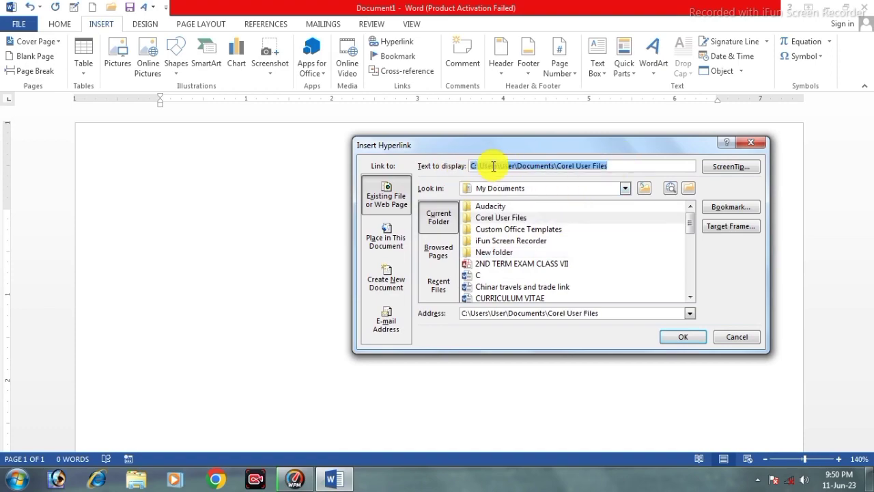
text(go )
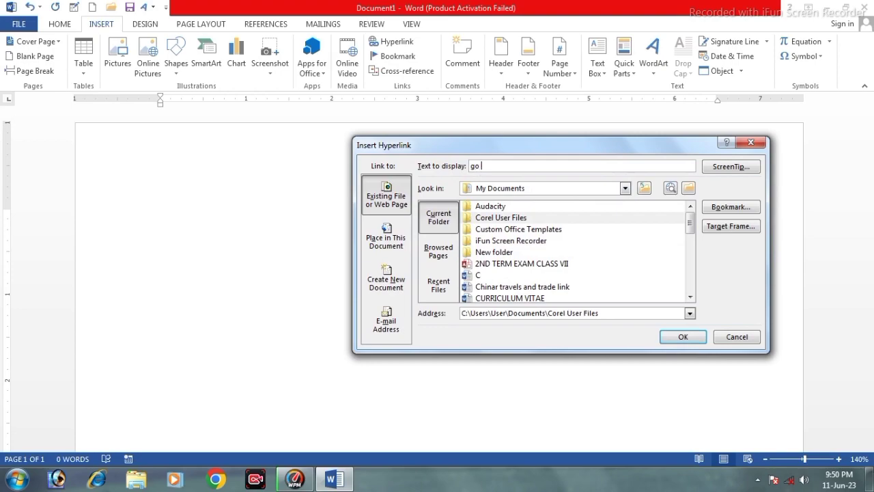
text(to new f)
text(older)
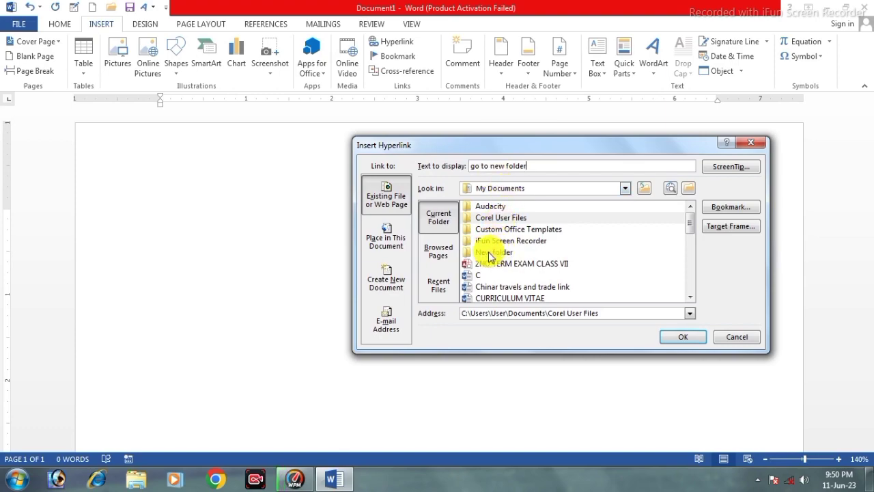
click(489, 252)
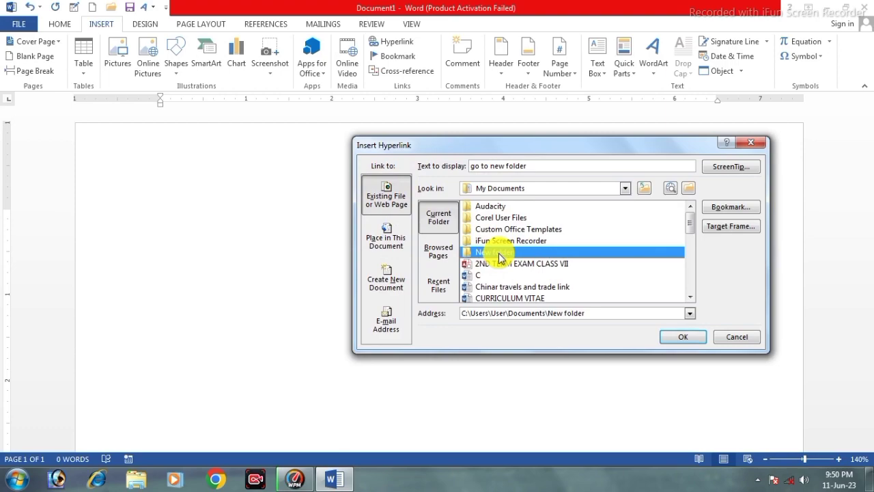
click(684, 338)
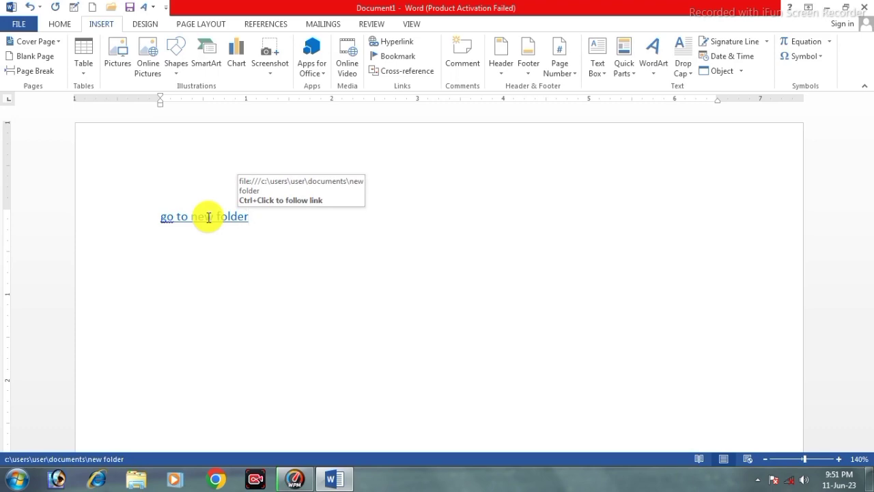
Follow the 'go to new folder' hyperlink and allow the folder to open past the security notice.
ctrl+click(207, 218)
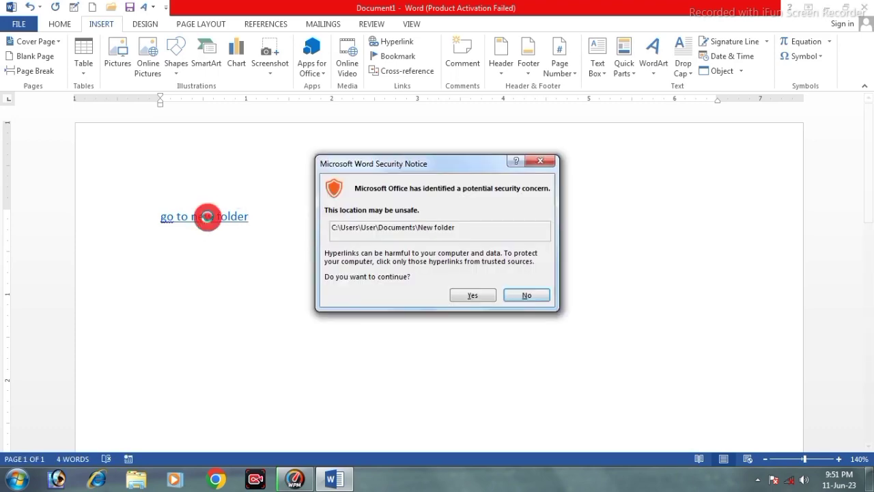
click(481, 295)
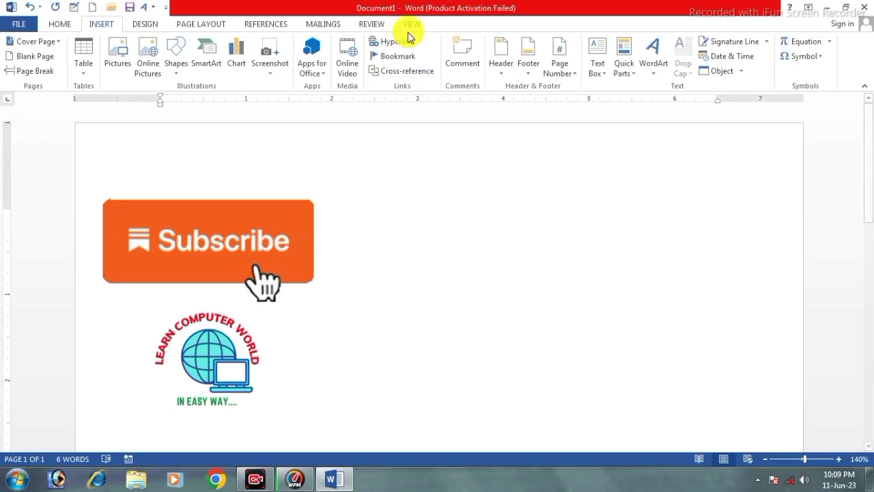
Open and dismiss the Insert Hyperlink window twice, then clear the Subscribe image and logo from the page.
click(400, 44)
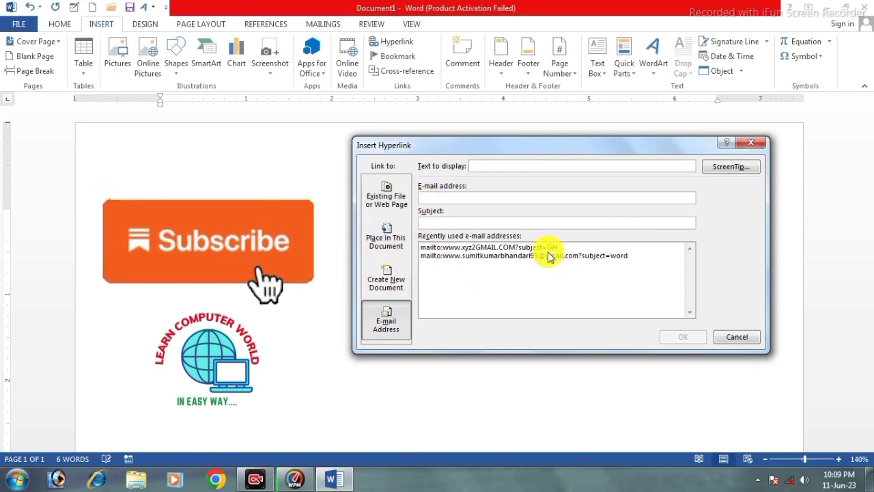
click(750, 146)
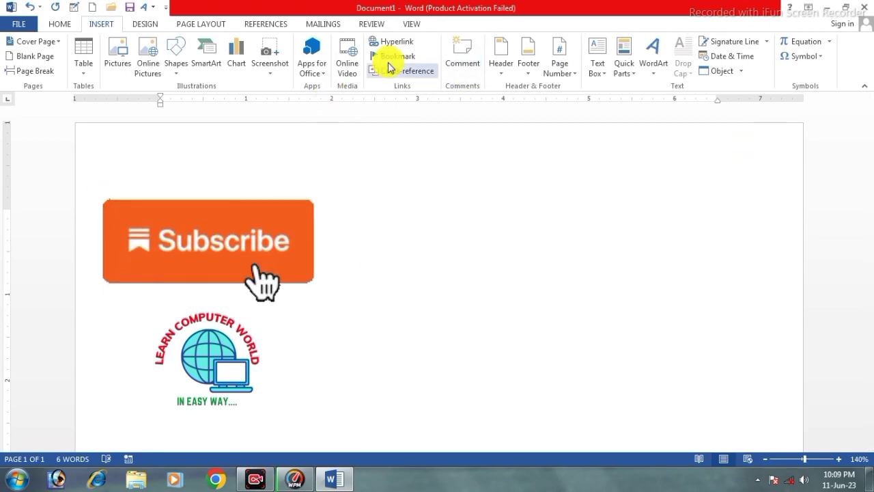
click(395, 42)
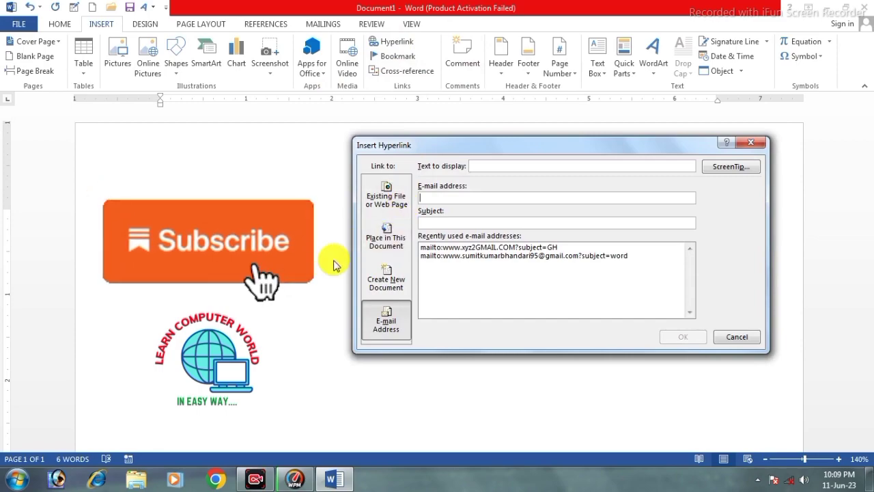
click(752, 142)
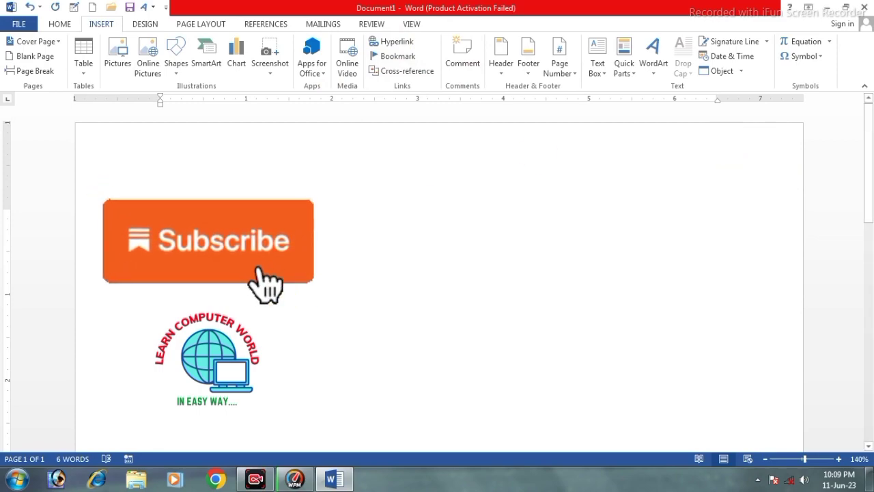
click(119, 192)
click(307, 195)
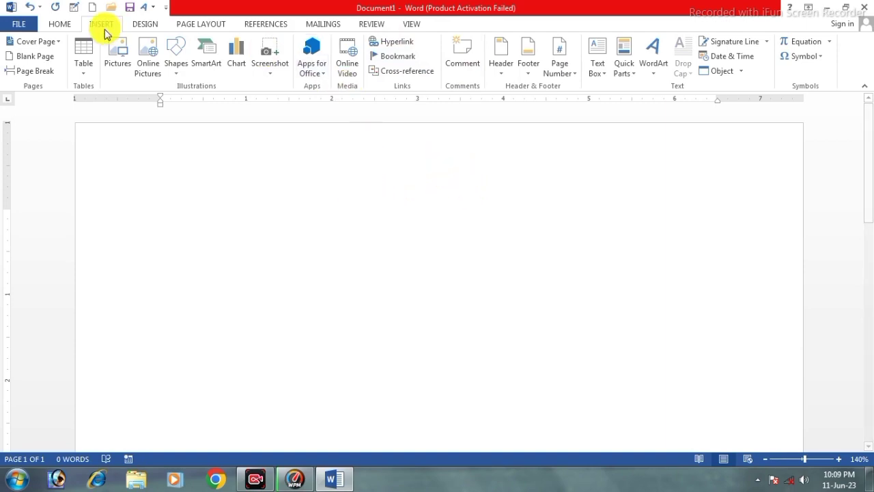
Center the Contents heading on the page.
click(59, 24)
click(294, 68)
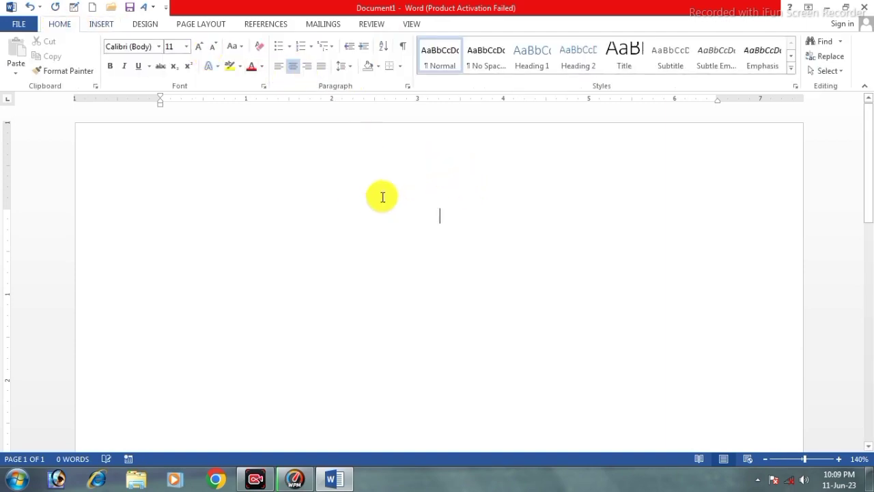
click(111, 28)
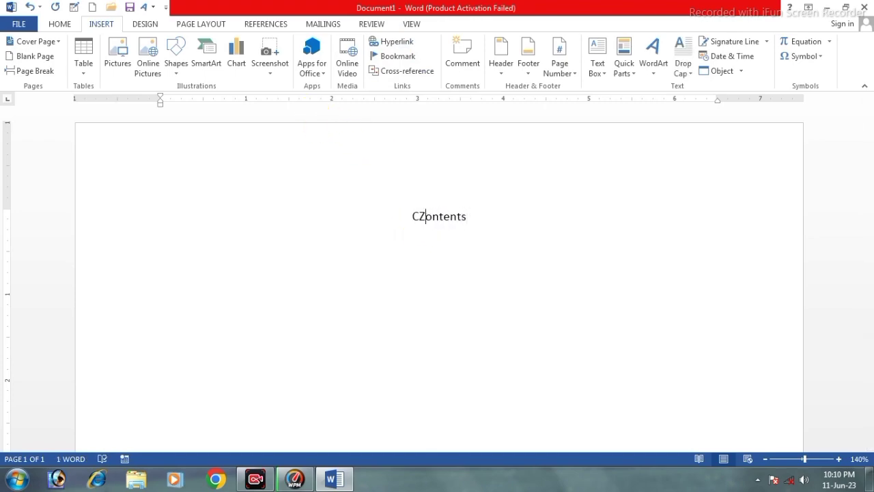
List the topics Hardware, Software, Internet, About Computer, Printer and Scanner under the Contents heading.
click(474, 216)
key(Return)
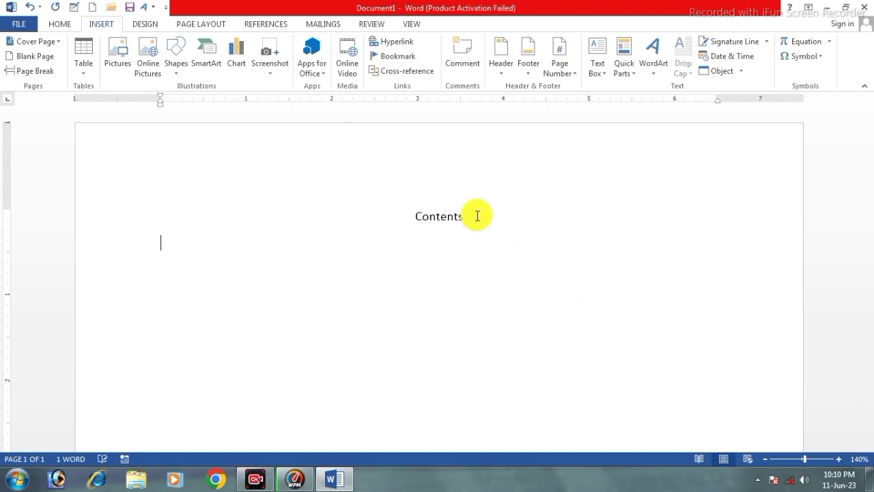
text(Hardware)
key(Return)
text(Scanner)
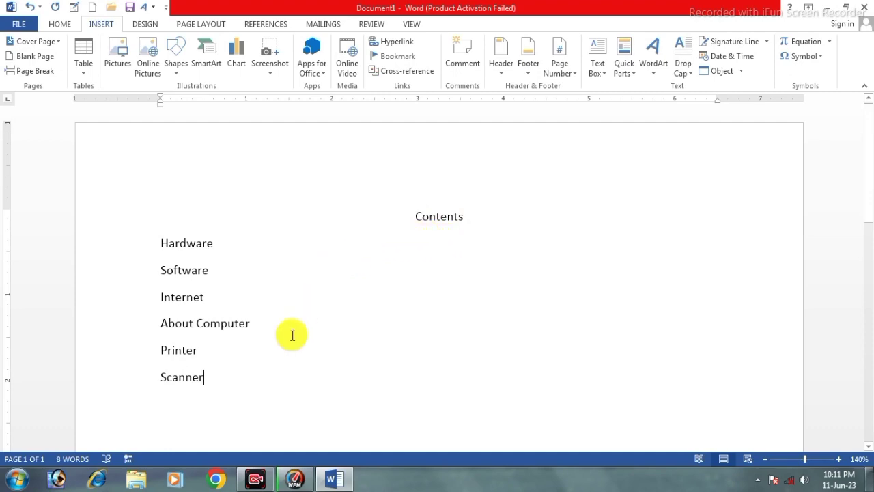
Add blank pages after the Contents page to make seven pages, then return to page 1.
scroll(292, 335, down, 3)
scroll(292, 334, down, 3)
scroll(239, 273, up, 4)
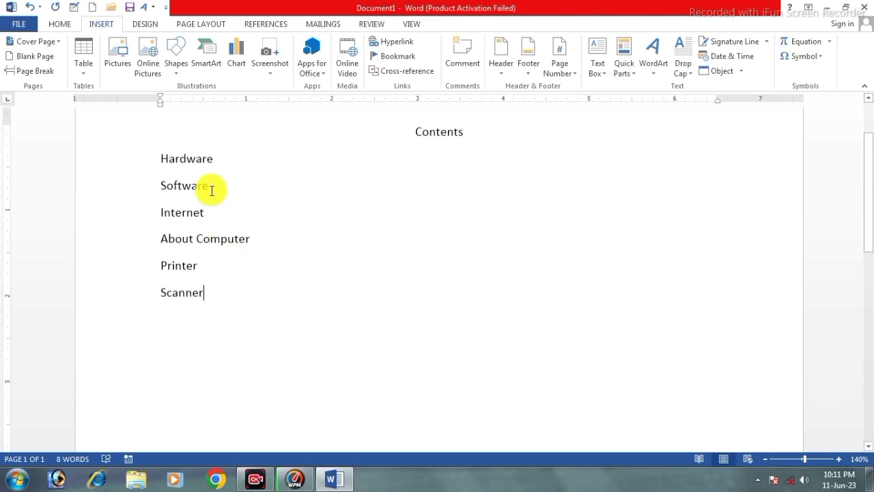
scroll(203, 169, up, 2)
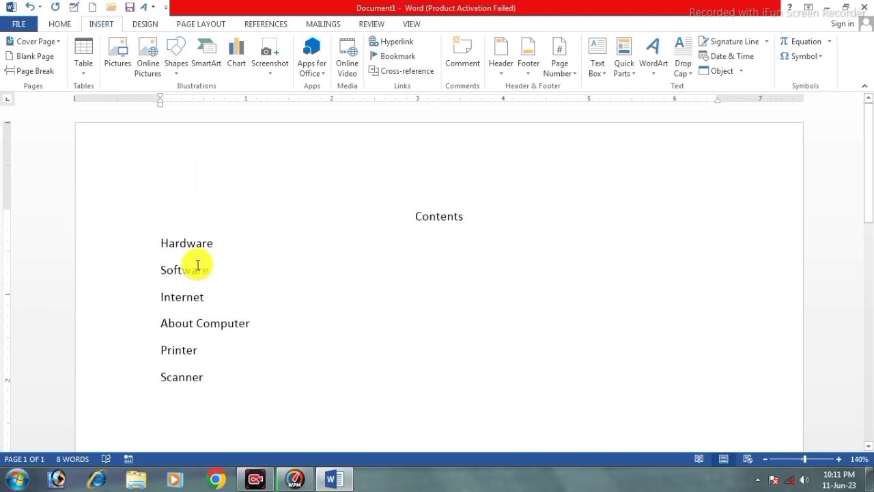
scroll(201, 267, down, 3)
scroll(209, 273, down, 4)
scroll(211, 277, down, 2)
scroll(218, 282, down, 2)
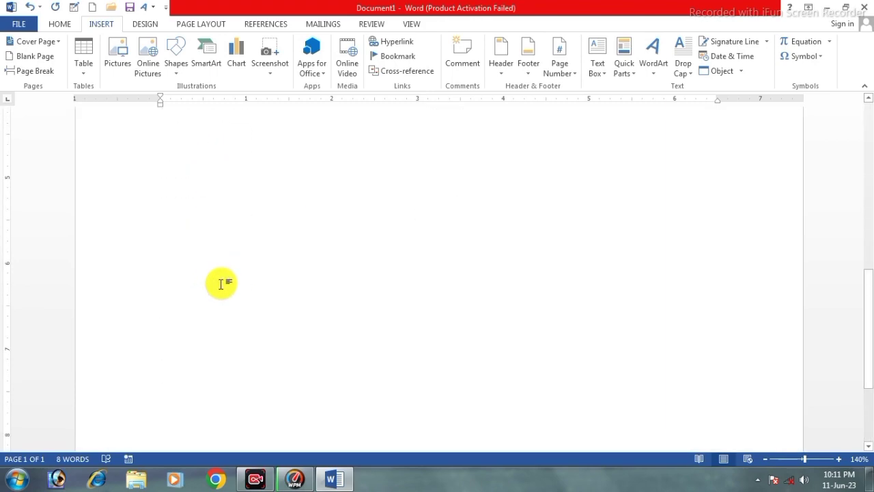
scroll(220, 280, up, 10)
scroll(216, 256, down, 2)
scroll(223, 226, down, 2)
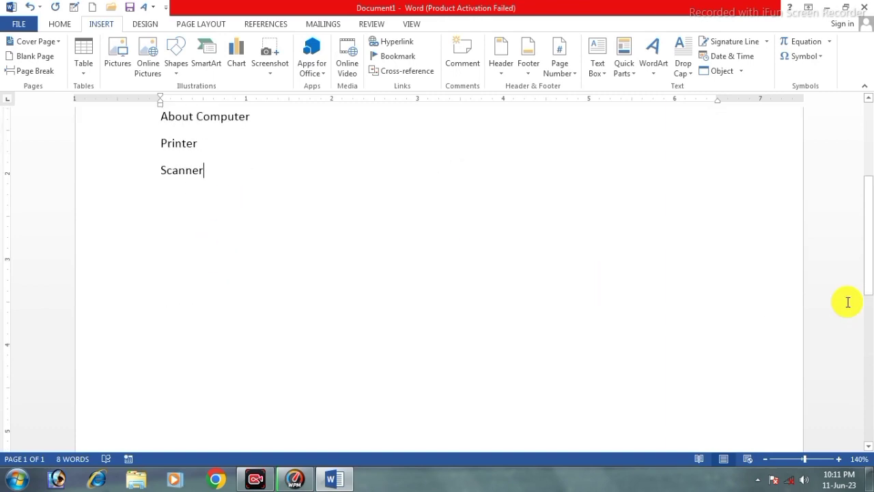
scroll(255, 306, down, 2)
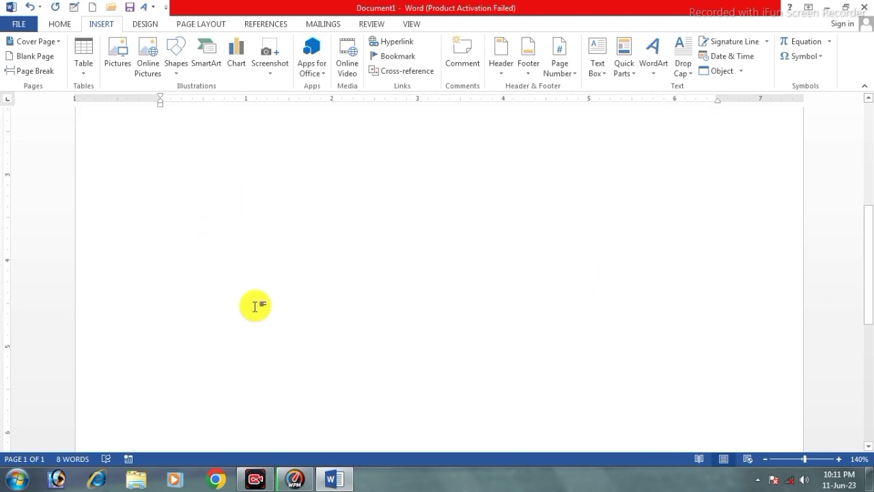
key(Page_Down)
key(Page_Down)
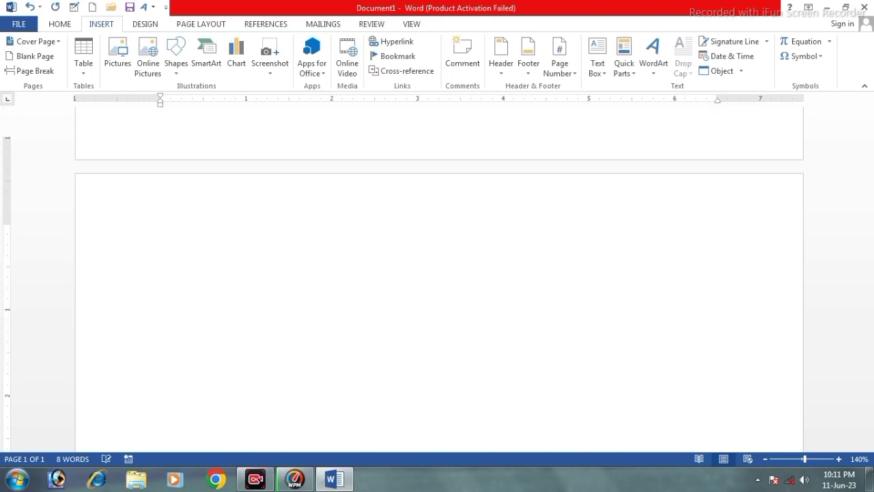
key(Page_Down)
key(Page_Down)
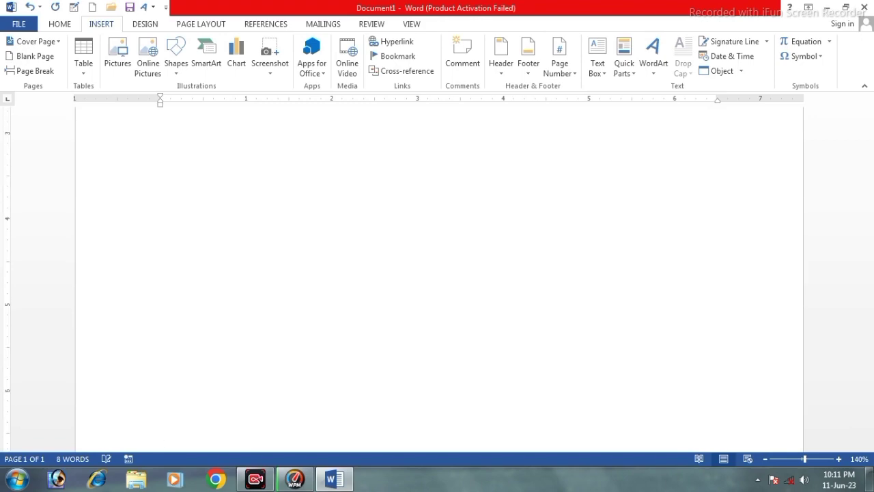
key(Page_Down)
key(Page_Down)
key(Page_Down)
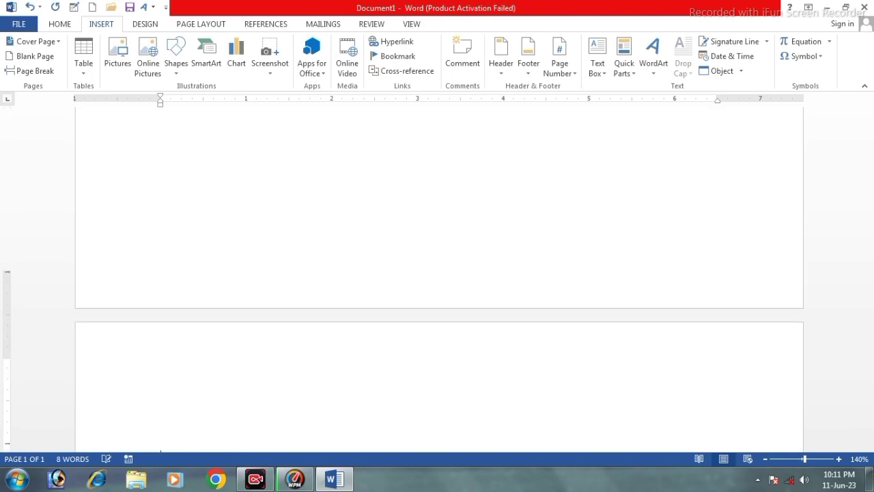
key(Page_Down)
key(Page_Down)
key(Page_Down)
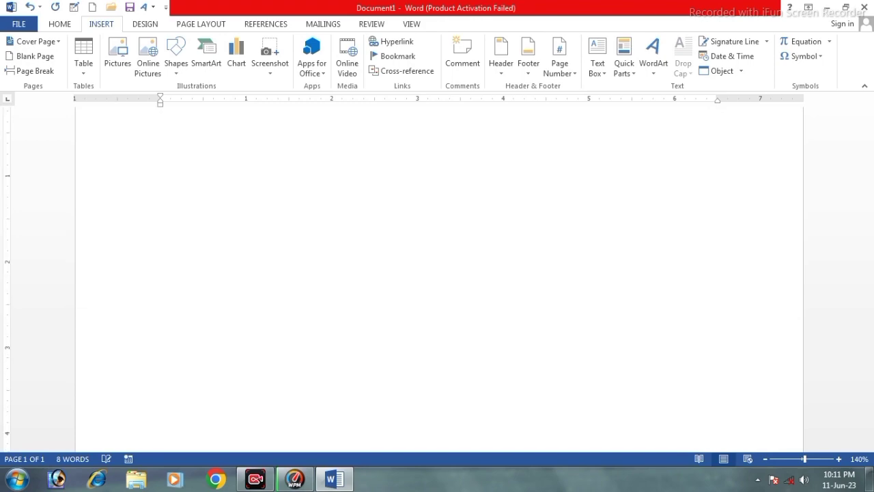
key(Page_Down)
key(Page_Down)
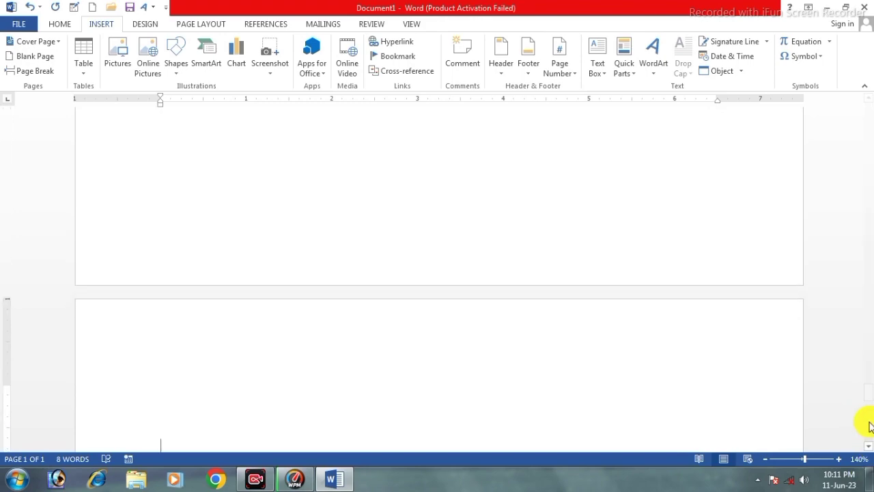
drag(868, 392, 869, 113)
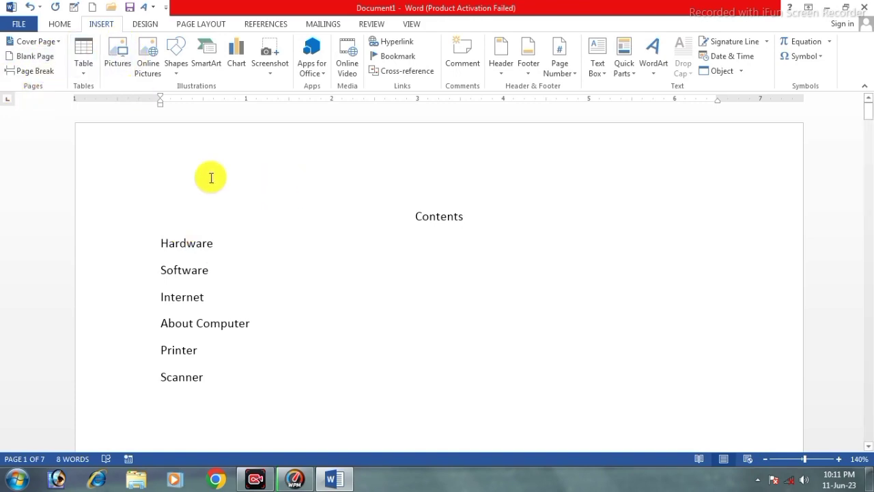
Open the Clipboard pane and copy the Hardware and Software entries into it.
click(60, 22)
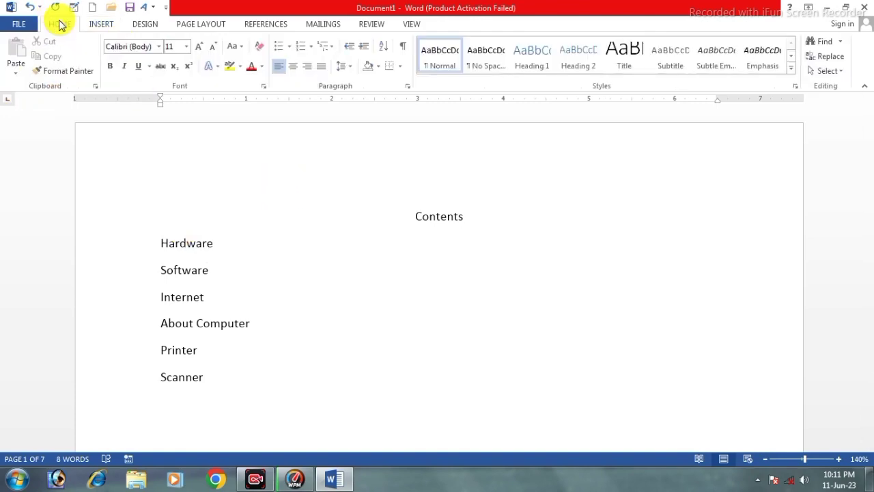
click(94, 87)
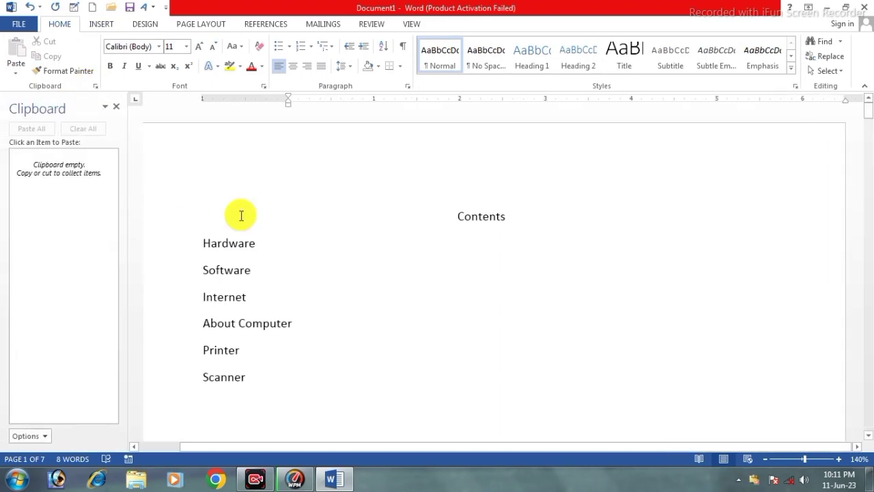
drag(269, 242, 196, 242)
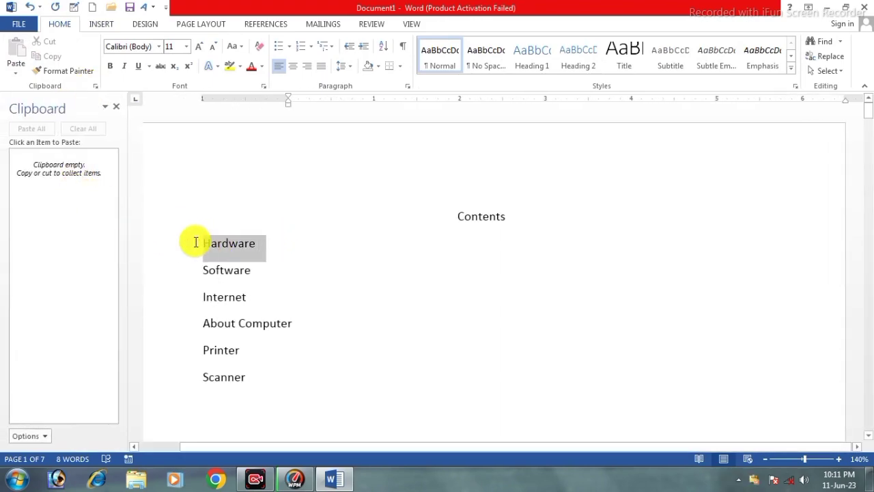
click(52, 57)
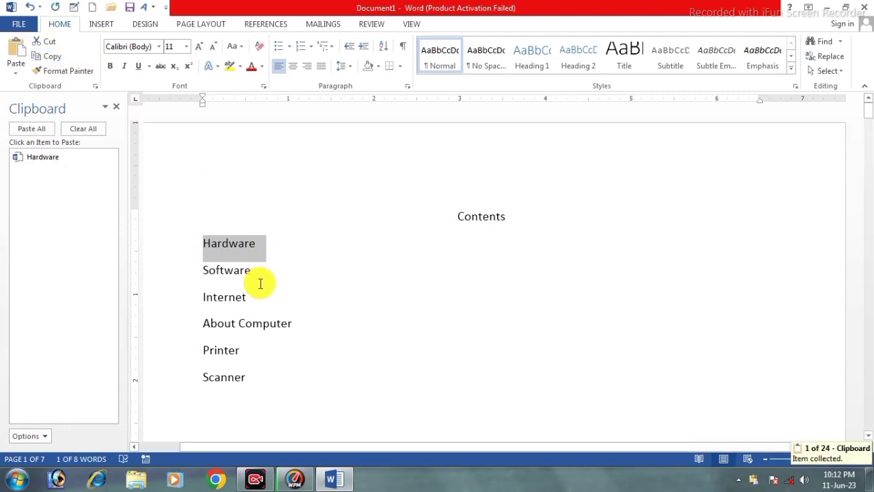
drag(258, 274, 198, 271)
click(55, 57)
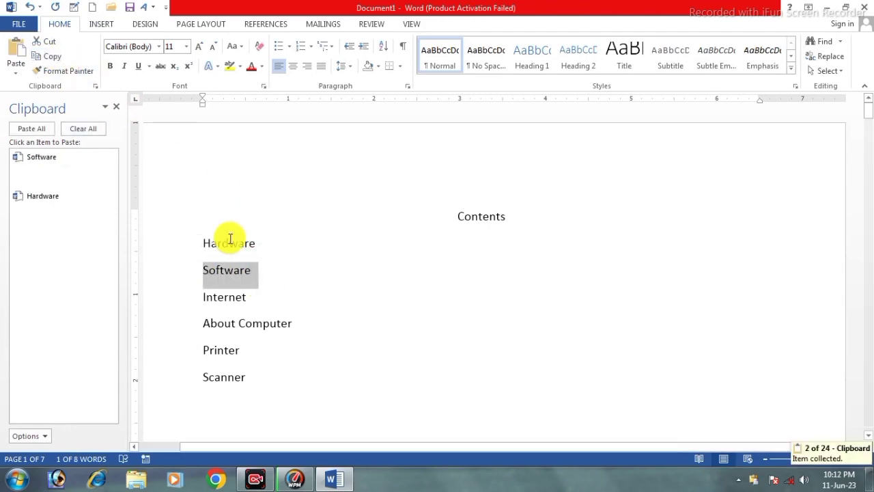
Copy Internet, About Computer, Printer and Scanner to the Clipboard one by one.
drag(253, 295, 198, 297)
click(52, 56)
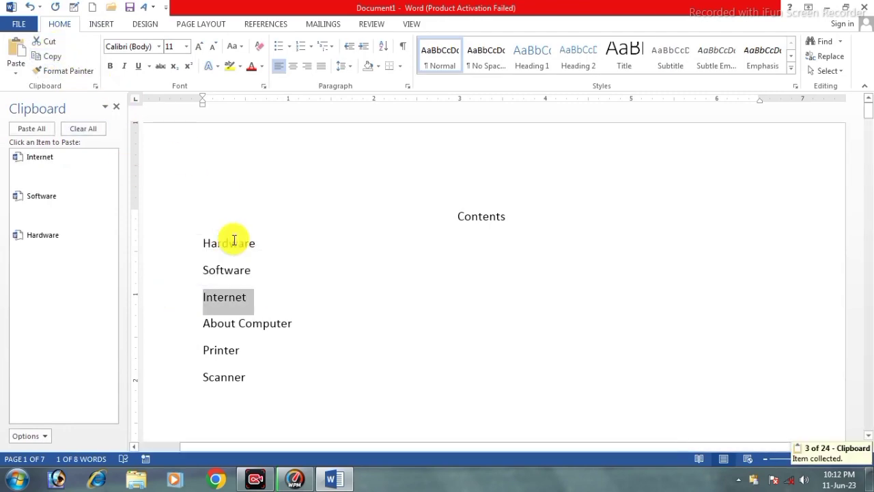
drag(298, 317, 199, 324)
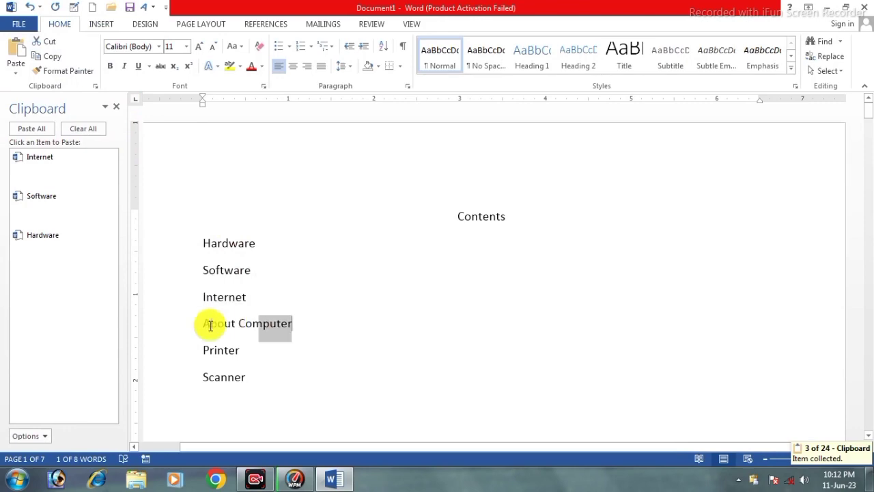
click(52, 57)
drag(249, 348, 183, 349)
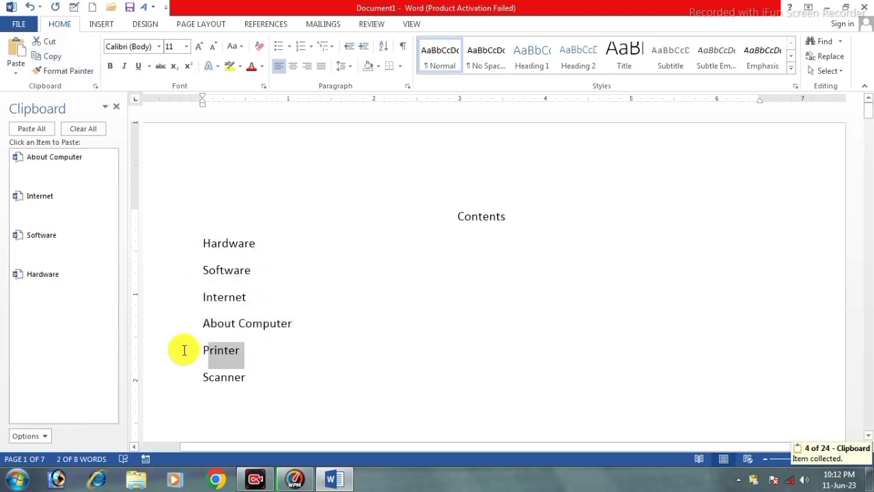
click(53, 57)
drag(248, 377, 200, 378)
click(52, 57)
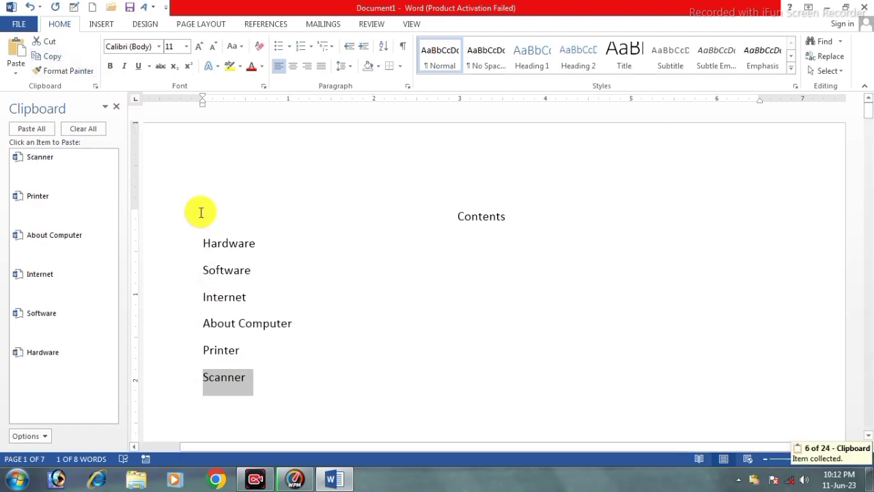
Paste the Hardware heading at the top of page 2 and generate sample paragraphs with =rand().
scroll(260, 227, down, 3)
scroll(243, 204, down, 1)
scroll(218, 185, down, 3)
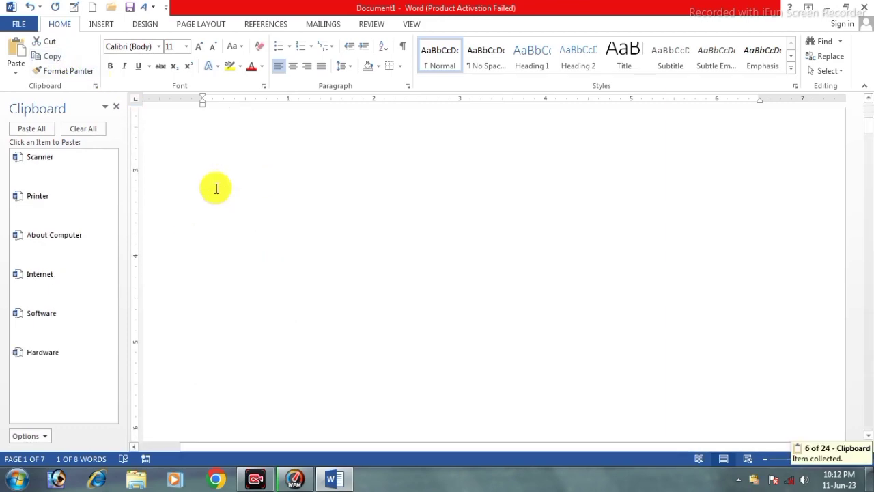
scroll(240, 254, down, 5)
click(211, 263)
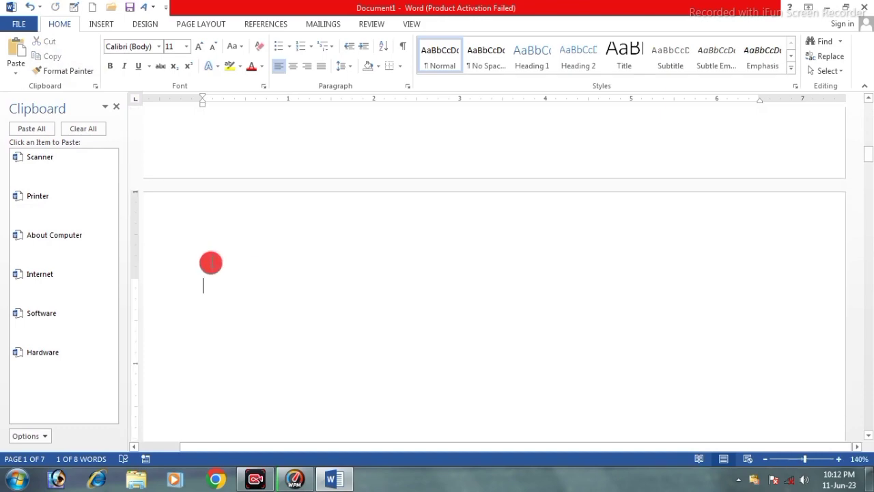
click(53, 354)
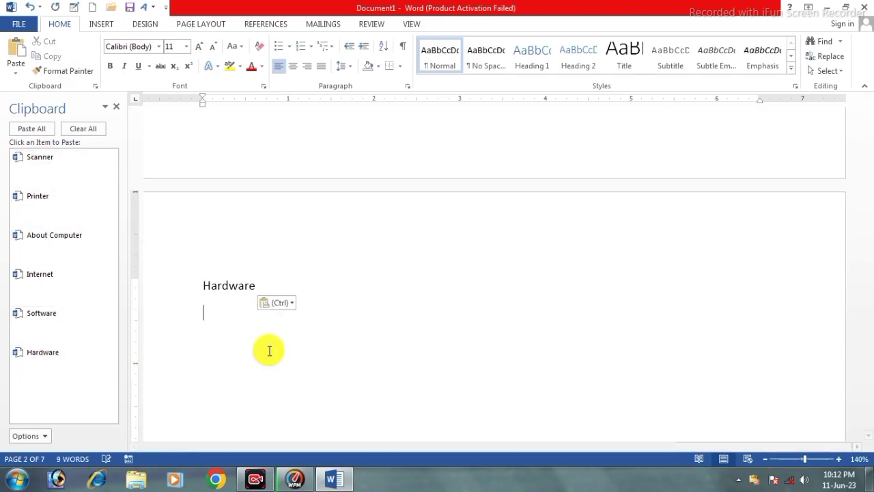
text(=rand()
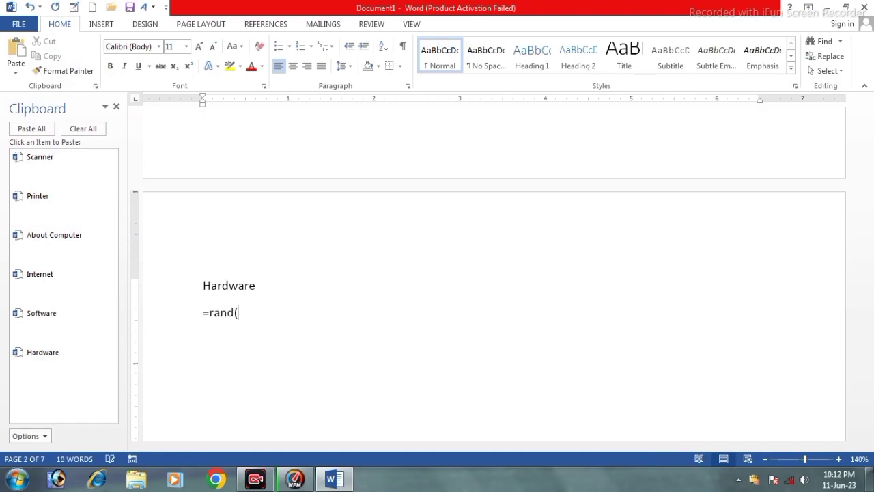
key(Return)
Copy the Hardware sample paragraphs to the Clipboard as a seventh item.
scroll(287, 350, up, 3)
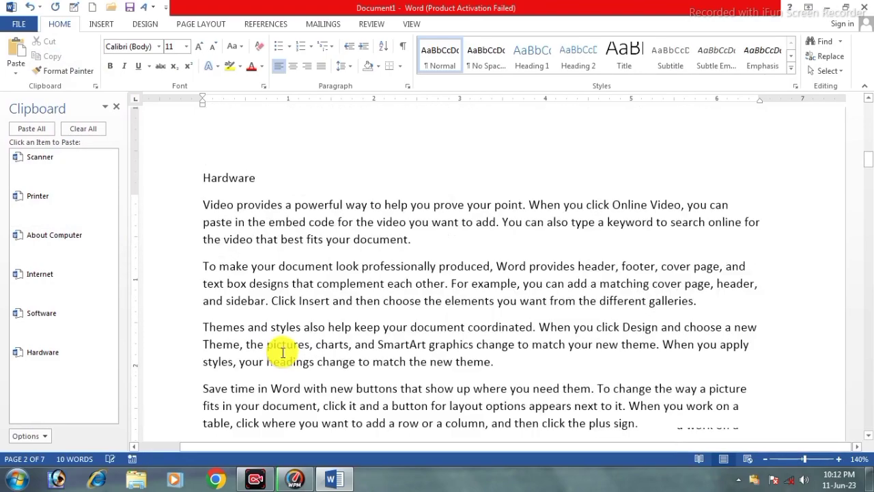
scroll(281, 352, up, 10)
scroll(280, 348, up, 2)
scroll(270, 293, up, 5)
scroll(342, 260, up, 2)
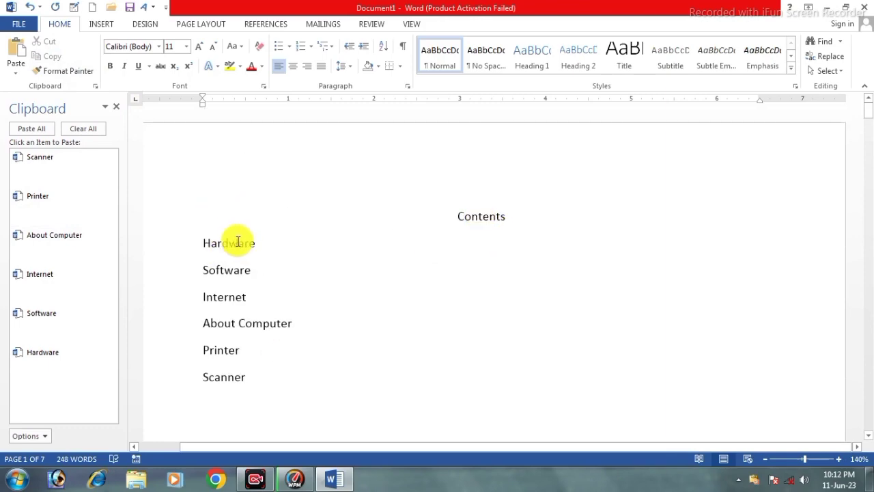
scroll(228, 246, down, 3)
scroll(252, 267, down, 3)
scroll(250, 275, down, 3)
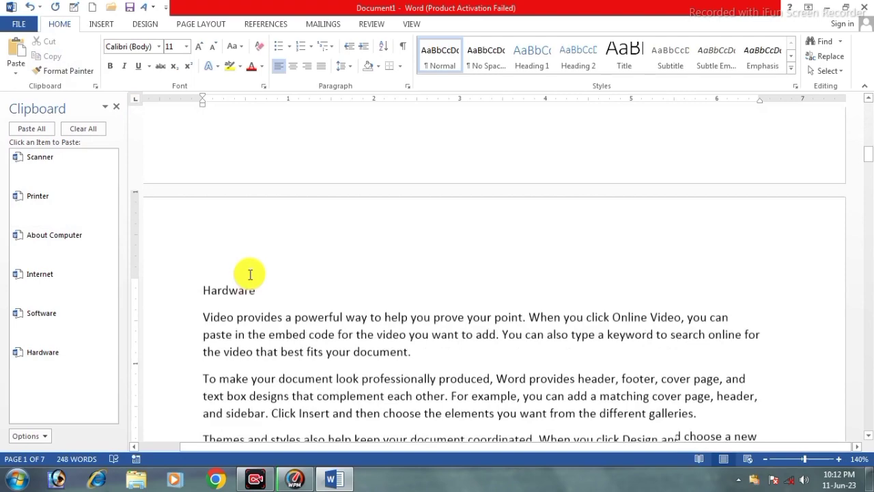
scroll(237, 288, down, 1)
scroll(253, 289, down, 3)
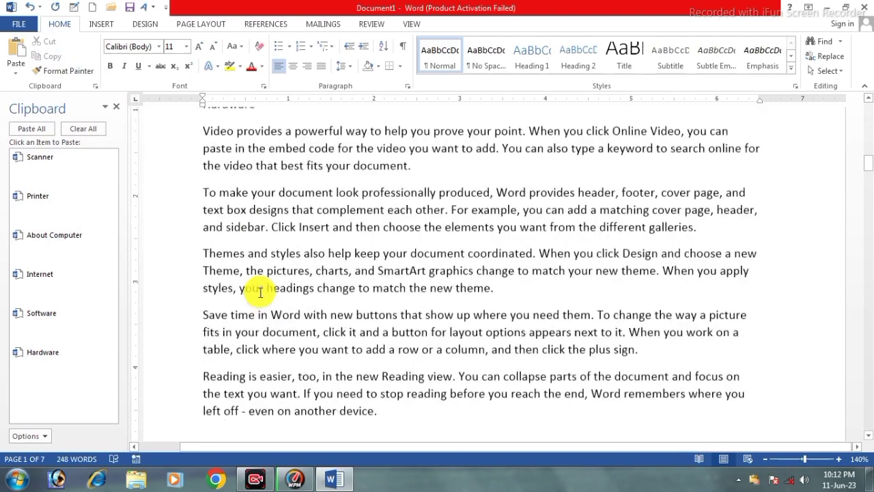
scroll(260, 293, down, 5)
scroll(260, 292, up, 4)
mouse_move(387, 340)
mouse_down()
mouse_move(131, 264)
mouse_move(146, 301)
mouse_up()
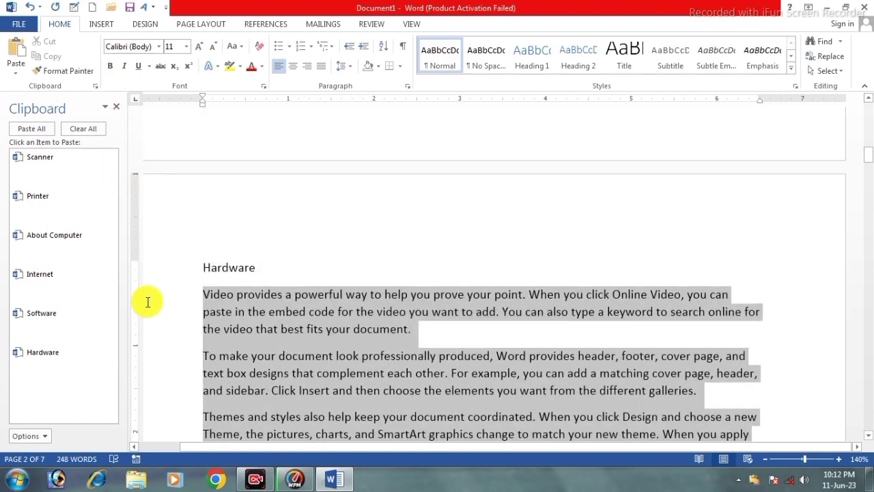
click(51, 60)
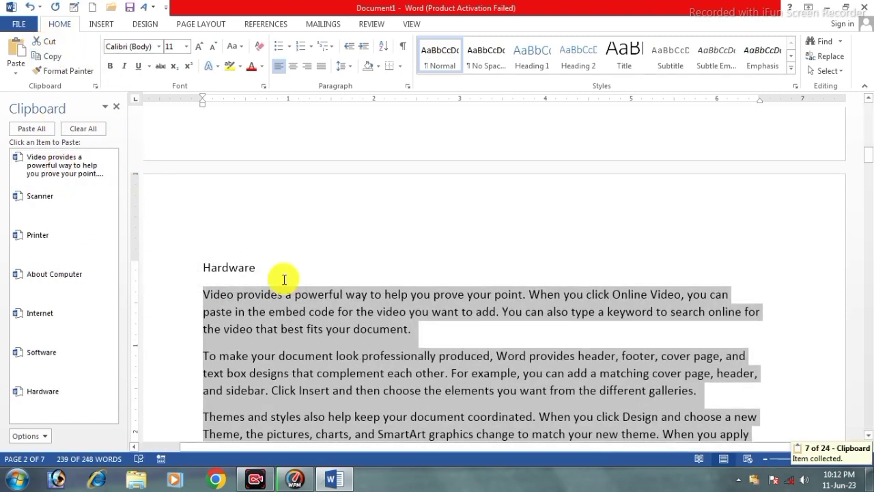
scroll(284, 279, down, 2)
scroll(221, 276, down, 3)
scroll(277, 289, down, 5)
scroll(250, 308, down, 2)
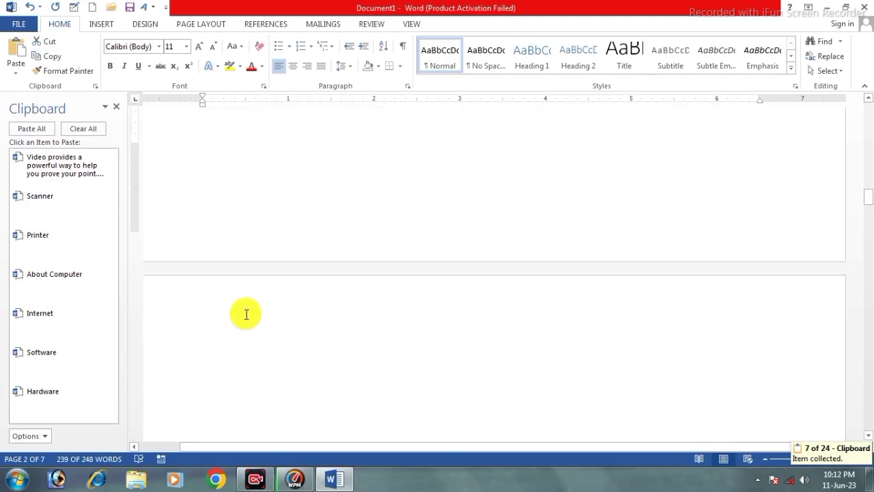
scroll(246, 314, down, 2)
Paste the Software heading and the sample paragraphs onto page 3.
click(205, 231)
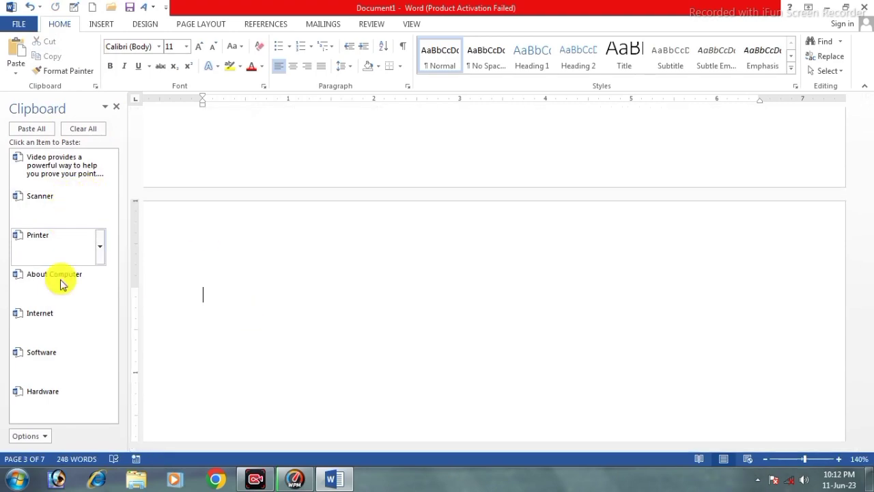
click(48, 352)
click(72, 171)
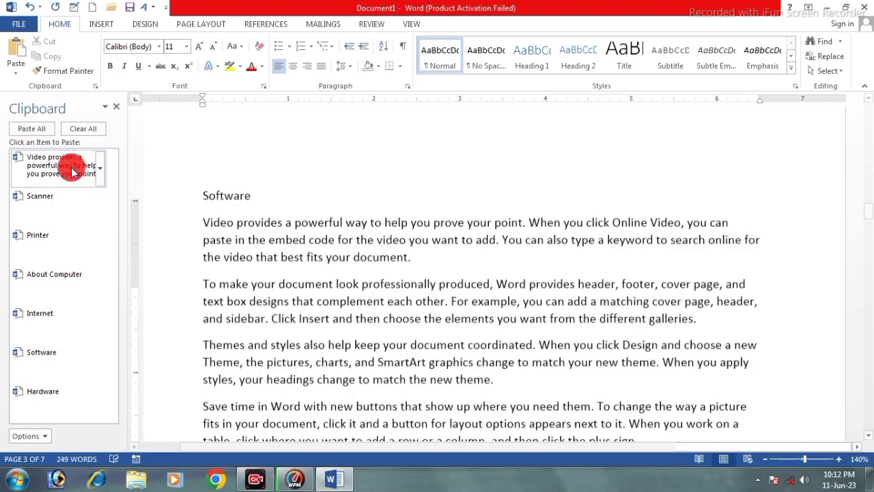
scroll(308, 230, down, 4)
scroll(286, 260, down, 5)
scroll(259, 262, down, 3)
scroll(204, 172, down, 3)
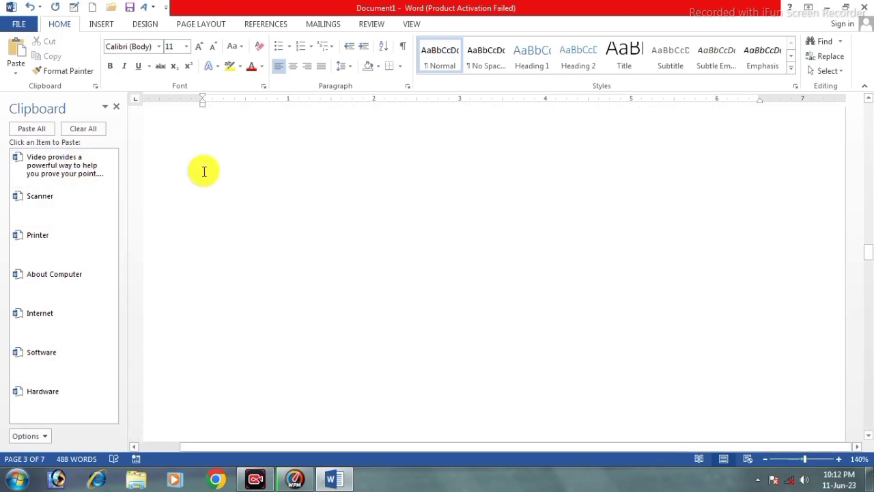
scroll(204, 171, down, 1)
Paste the Internet heading and the sample paragraphs onto page 4.
click(201, 185)
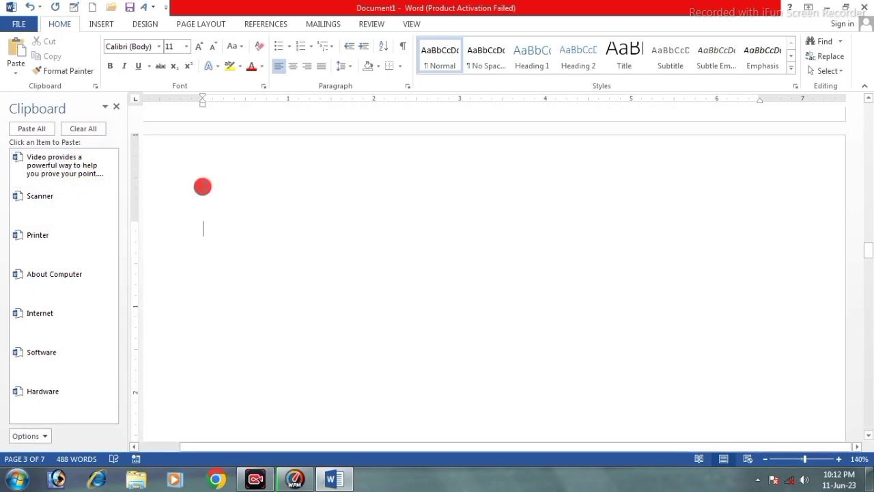
click(48, 313)
click(64, 171)
scroll(219, 316, down, 3)
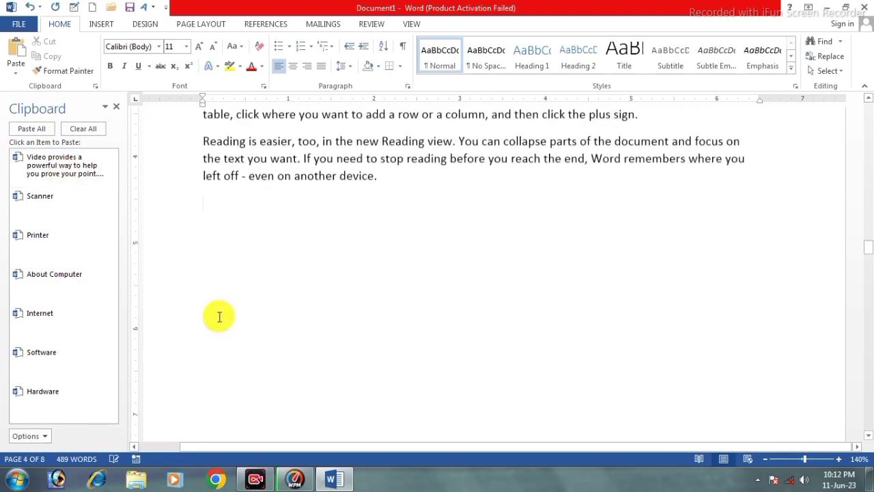
key(ctrl+v)
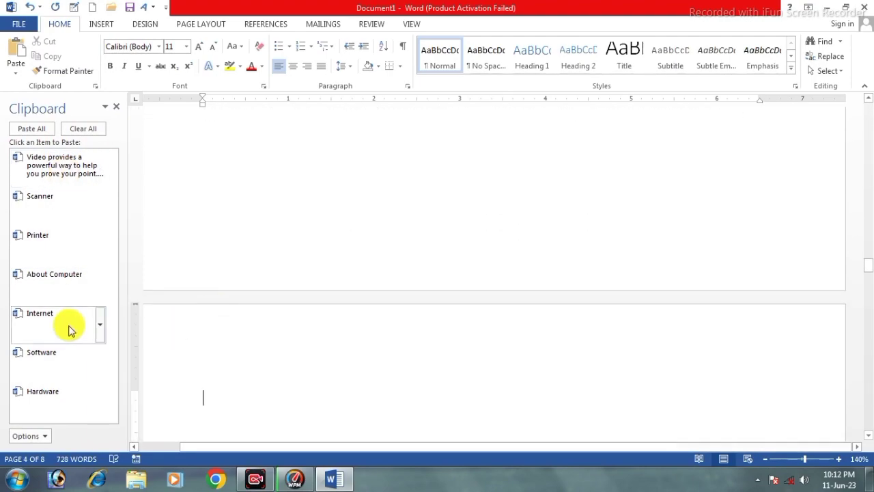
scroll(209, 262, up, 3)
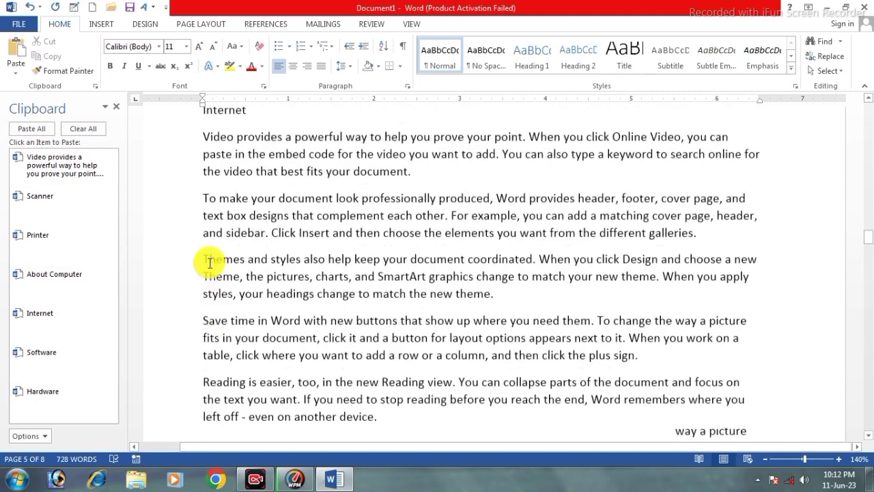
scroll(226, 267, up, 3)
scroll(226, 347, down, 7)
scroll(226, 320, down, 5)
scroll(226, 321, down, 1)
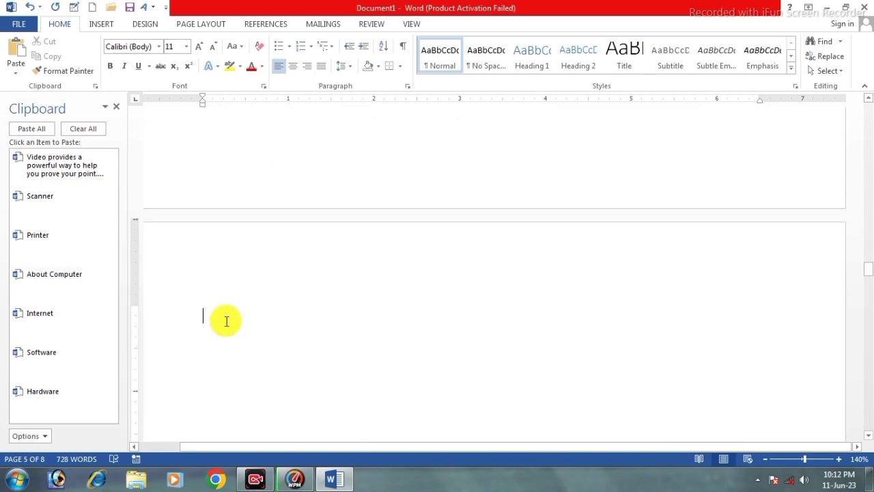
Paste the About Computer and Printer headings, each followed by the sample paragraphs, on new pages.
click(57, 277)
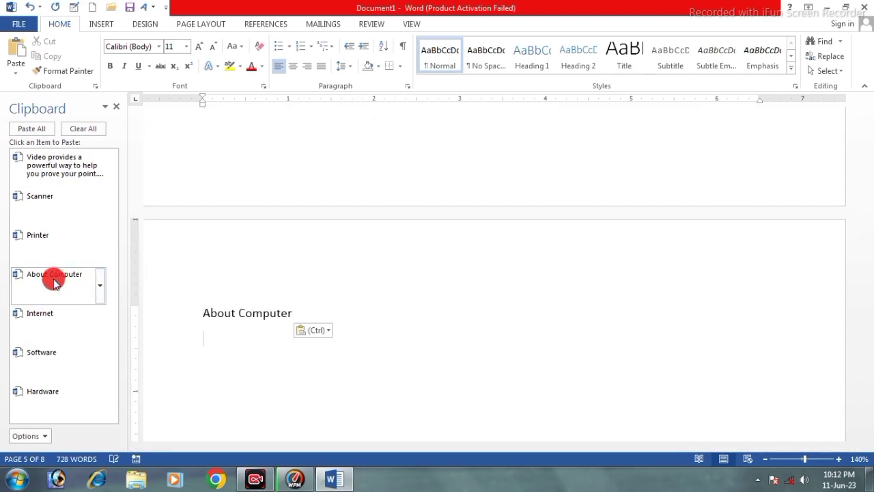
click(59, 177)
scroll(244, 285, down, 3)
scroll(244, 285, down, 3)
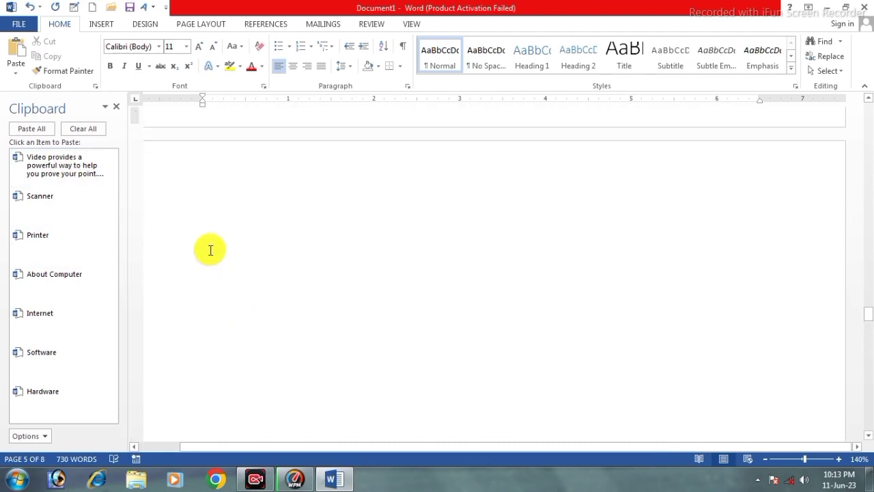
click(59, 237)
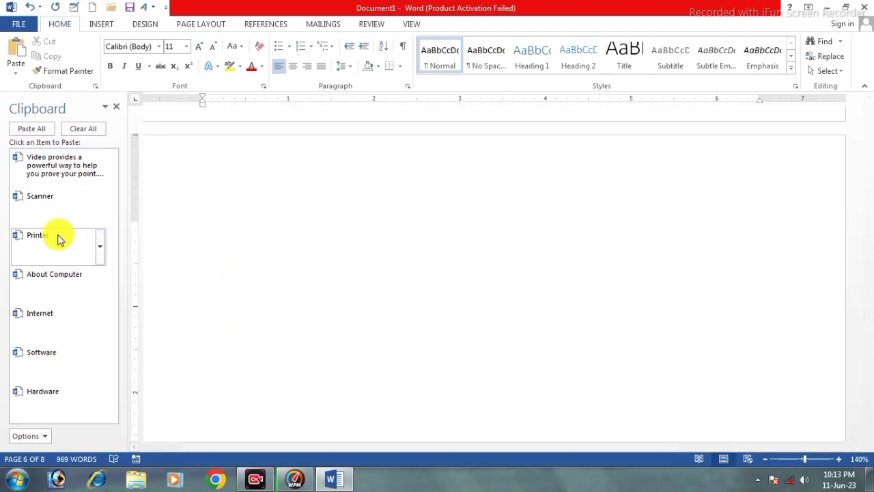
click(60, 181)
scroll(225, 307, down, 5)
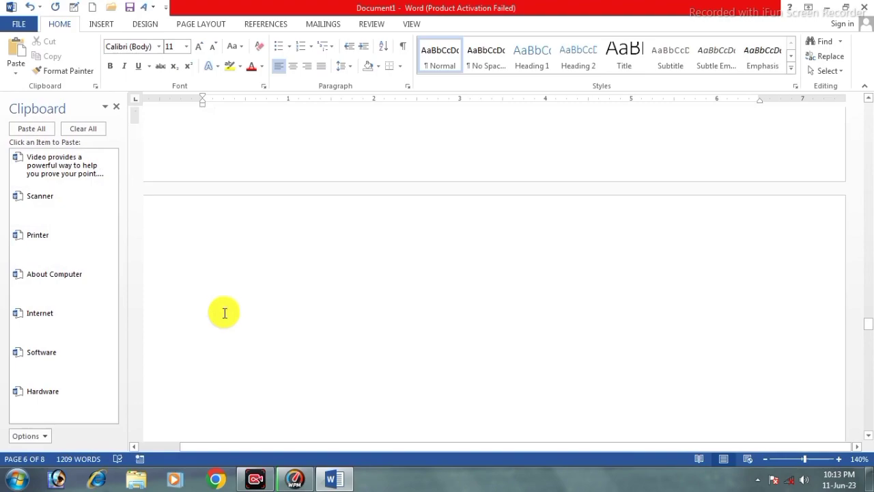
Paste the Scanner heading with the sample paragraphs on the next page, then return to the Contents page.
click(196, 197)
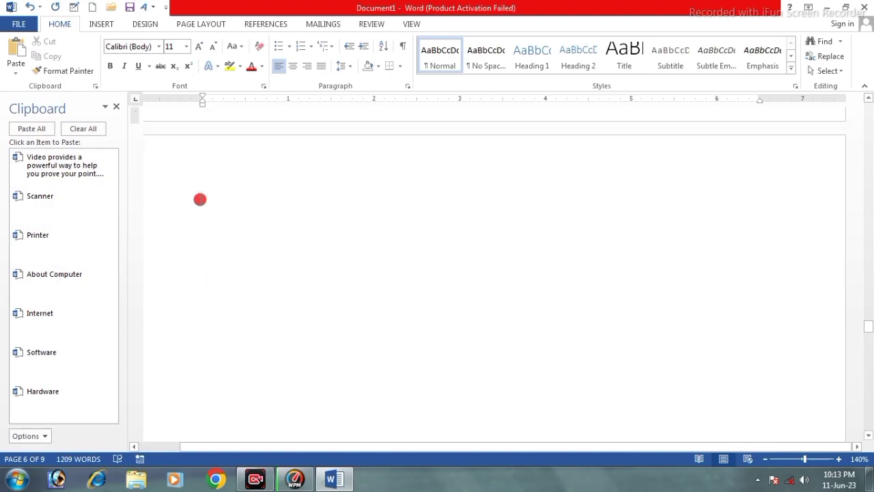
click(51, 200)
click(62, 166)
scroll(352, 310, down, 5)
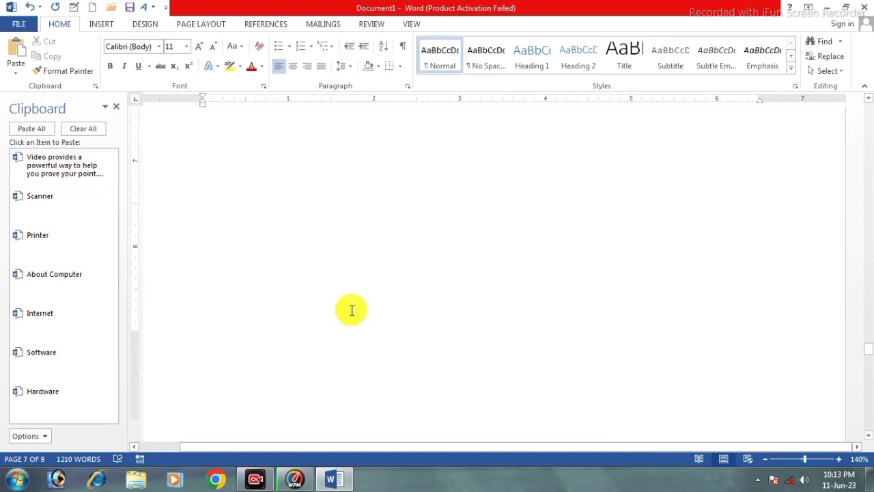
scroll(352, 311, up, 5)
scroll(352, 311, down, 4)
scroll(352, 311, up, 4)
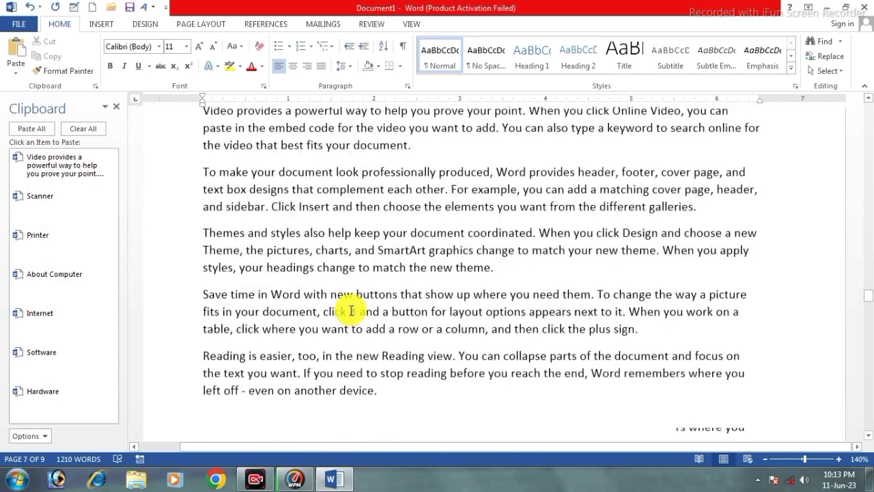
scroll(349, 310, down, 4)
scroll(349, 309, up, 3)
scroll(347, 308, up, 4)
scroll(346, 308, down, 5)
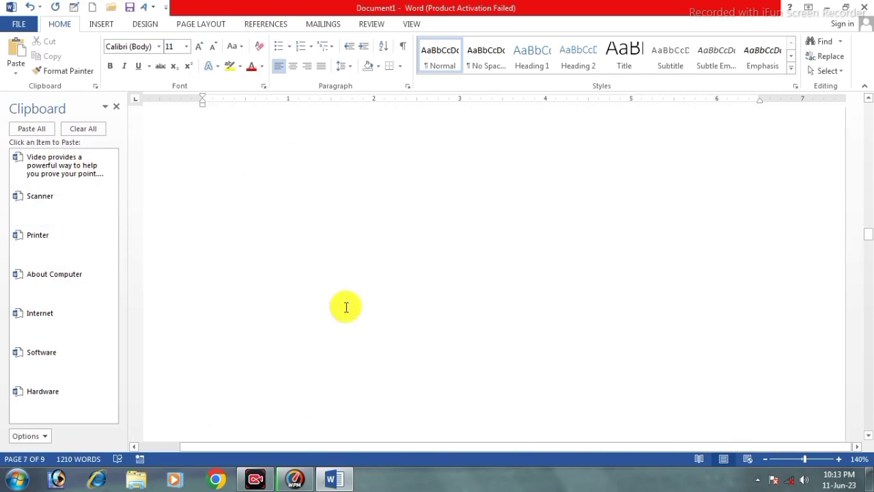
scroll(346, 307, up, 5)
scroll(345, 306, up, 3)
scroll(344, 306, down, 8)
scroll(343, 306, down, 4)
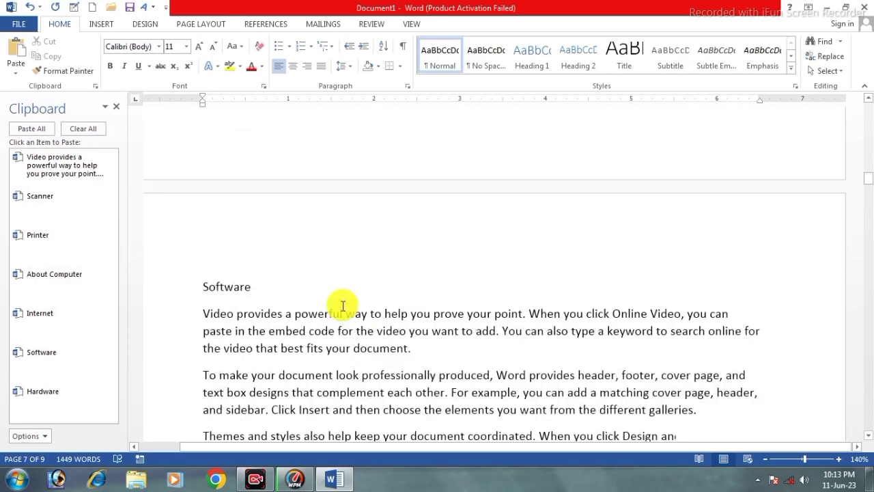
scroll(341, 304, up, 5)
scroll(340, 303, up, 3)
scroll(338, 303, up, 5)
scroll(337, 303, up, 4)
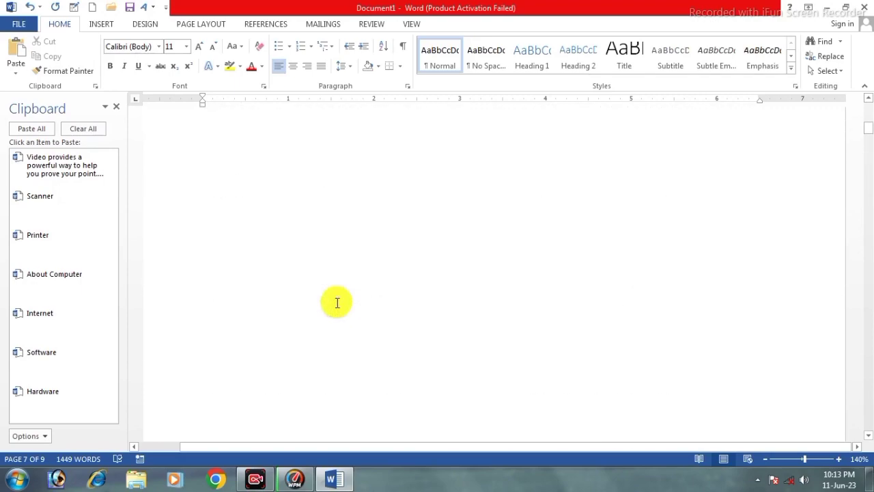
scroll(337, 302, up, 4)
scroll(337, 303, up, 3)
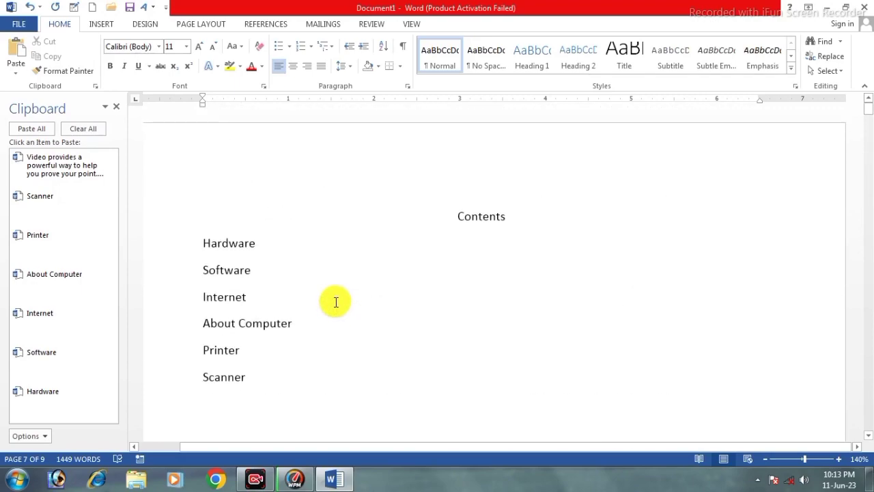
click(110, 24)
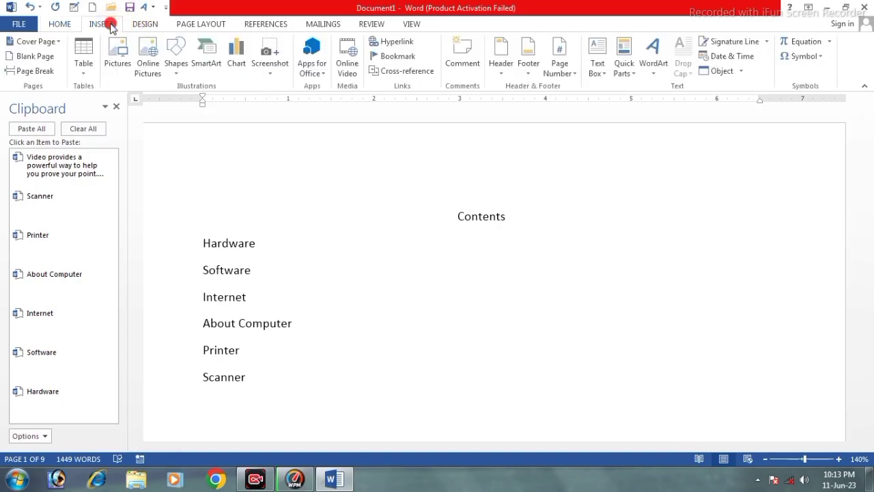
click(402, 59)
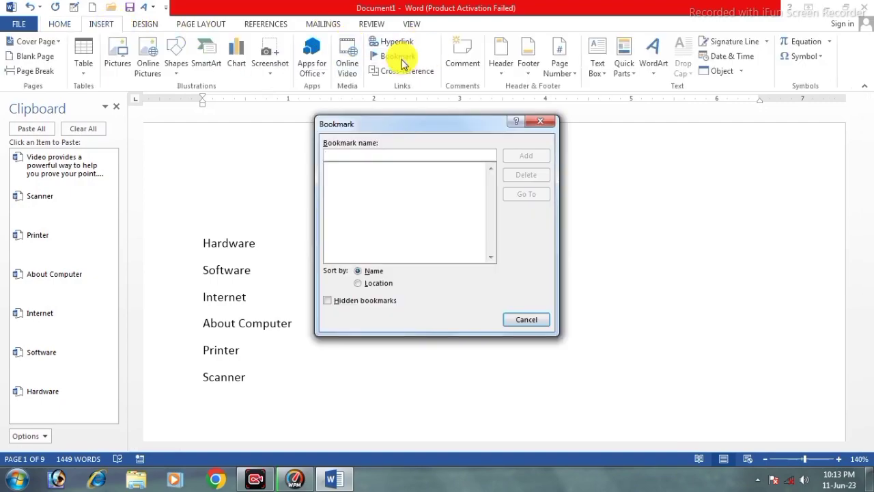
click(541, 126)
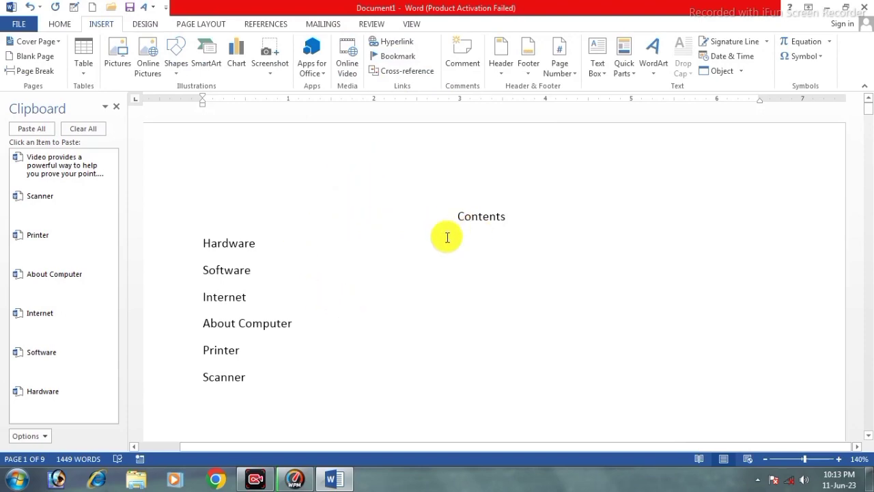
Close the Clipboard pane and place the cursor after the Hardware heading on page 2.
click(116, 110)
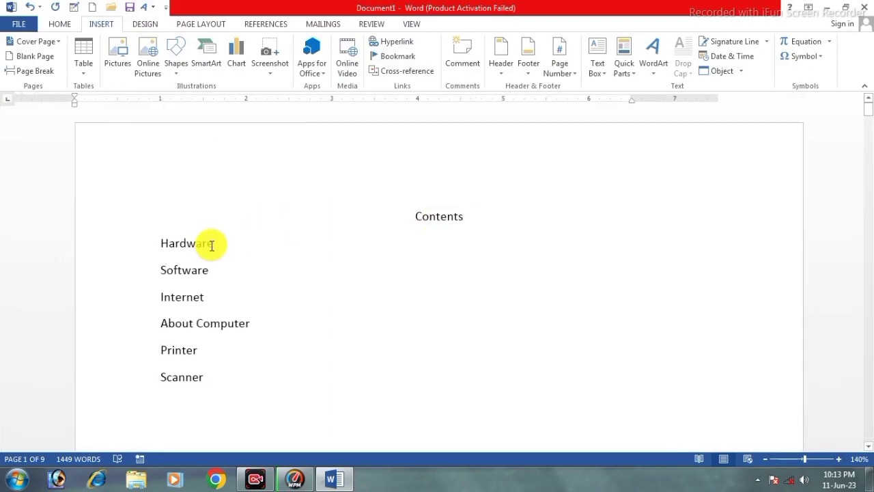
scroll(212, 246, down, 3)
scroll(216, 249, down, 3)
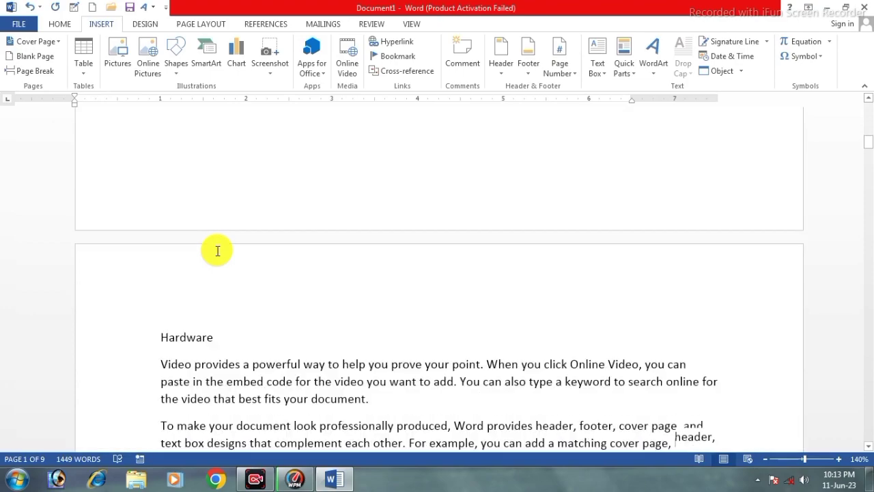
scroll(215, 248, down, 2)
scroll(234, 205, down, 3)
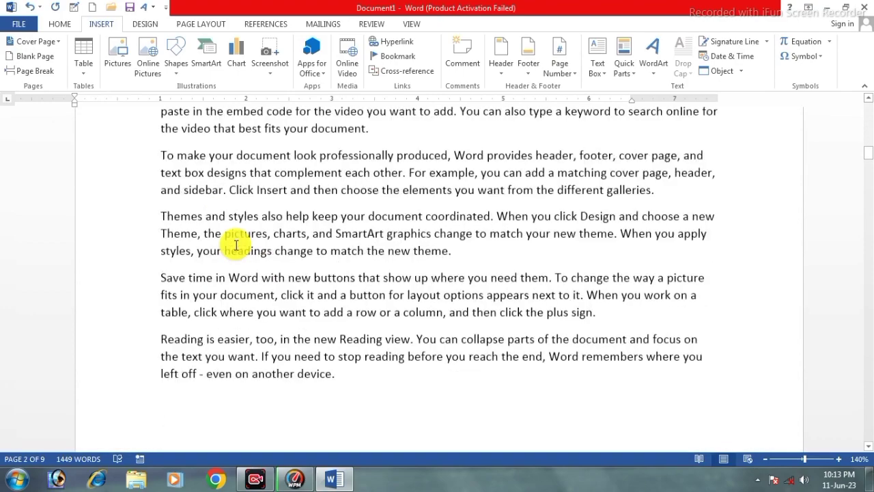
scroll(235, 244, up, 2)
scroll(234, 244, up, 5)
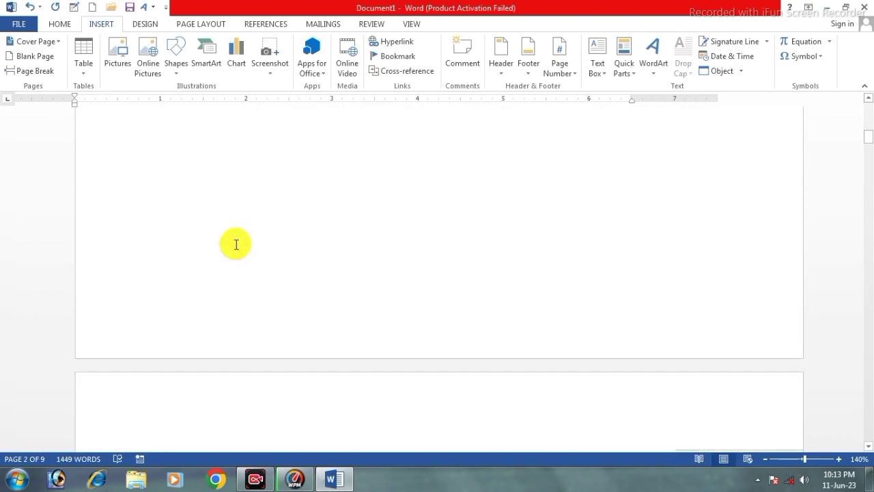
scroll(234, 244, up, 3)
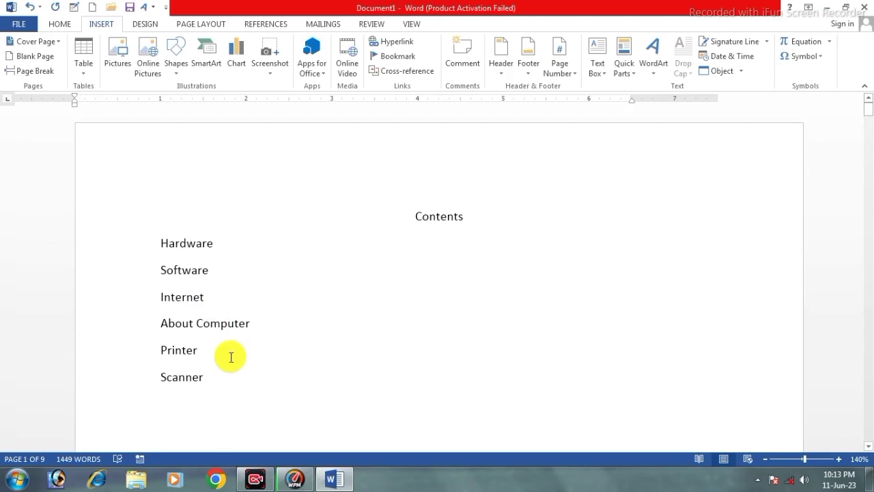
scroll(267, 320, down, 4)
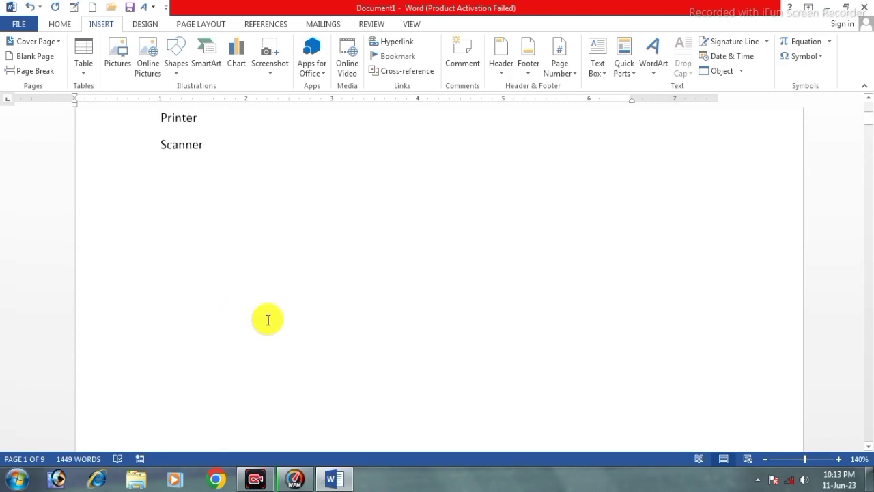
scroll(272, 319, down, 3)
scroll(271, 318, down, 3)
scroll(269, 318, up, 6)
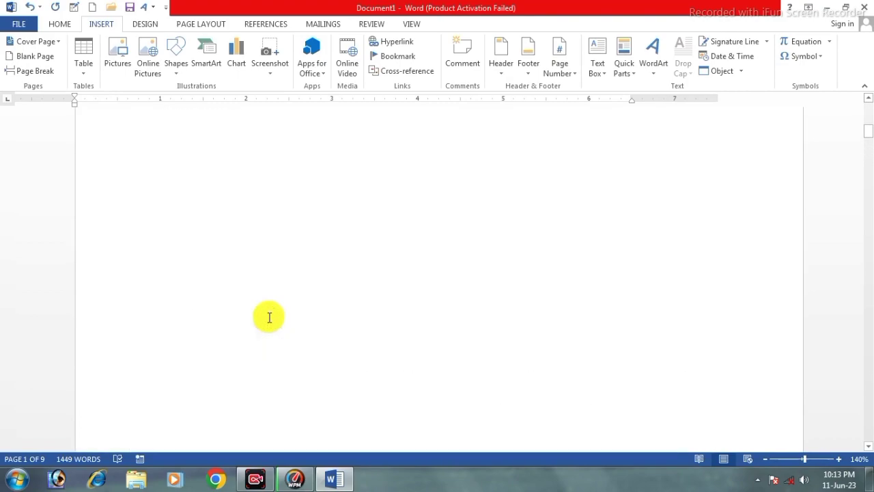
scroll(268, 313, up, 3)
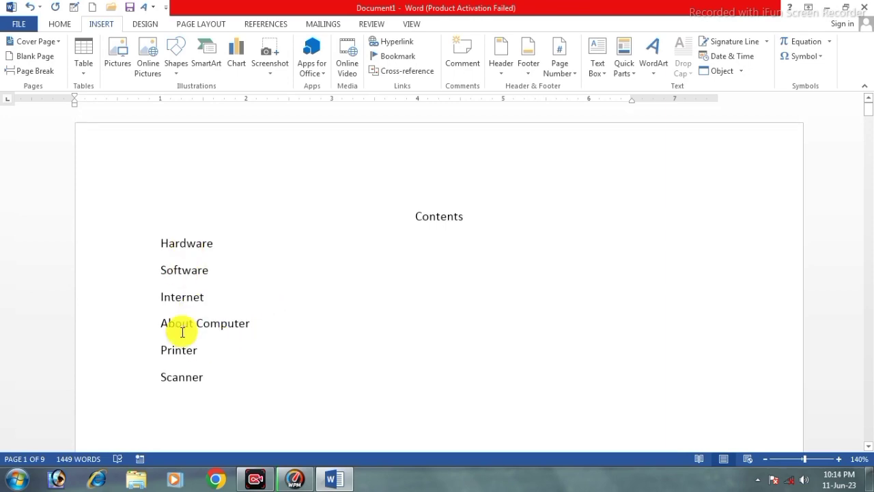
scroll(260, 403, down, 3)
scroll(259, 403, down, 3)
scroll(260, 404, down, 3)
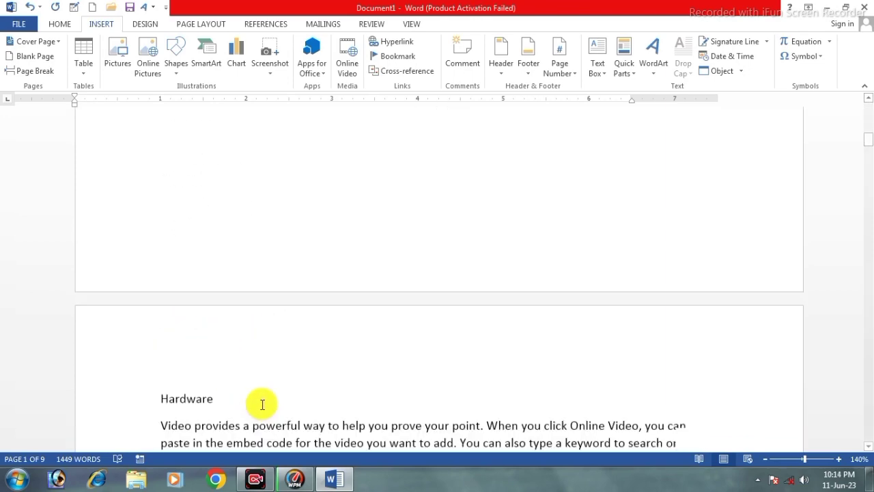
scroll(262, 405, down, 3)
scroll(263, 406, up, 2)
scroll(259, 400, up, 5)
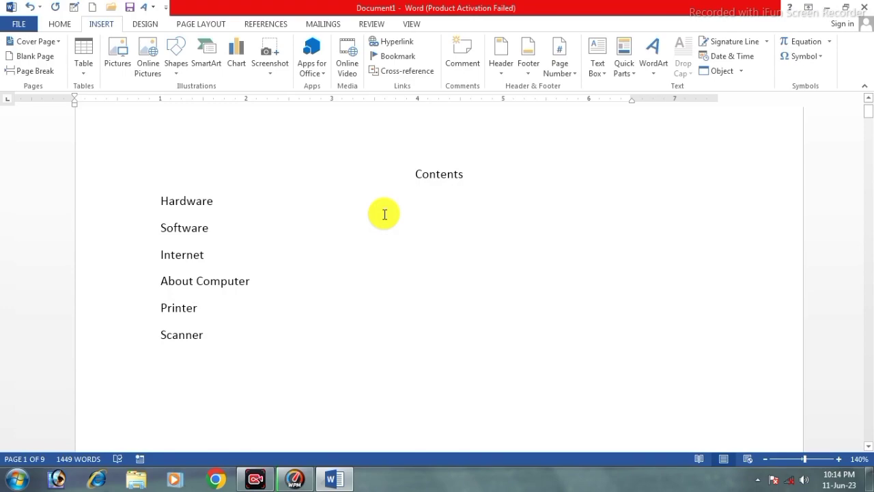
scroll(384, 214, down, 5)
scroll(385, 214, down, 8)
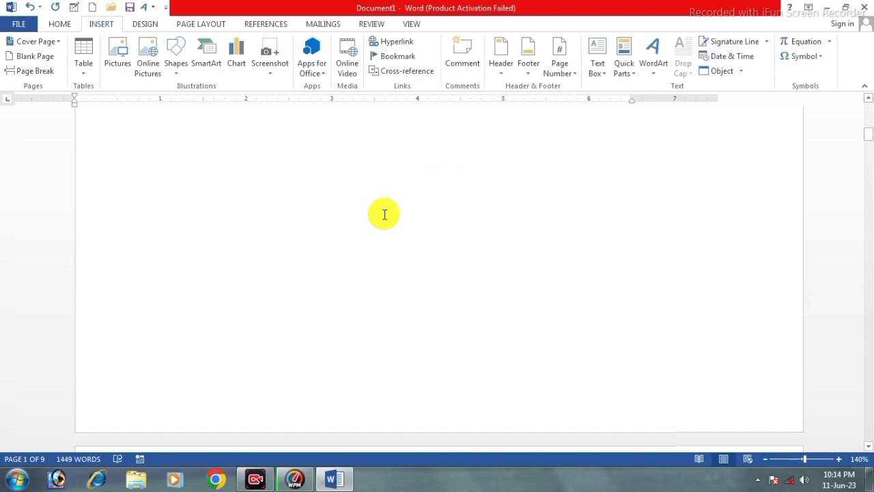
click(278, 201)
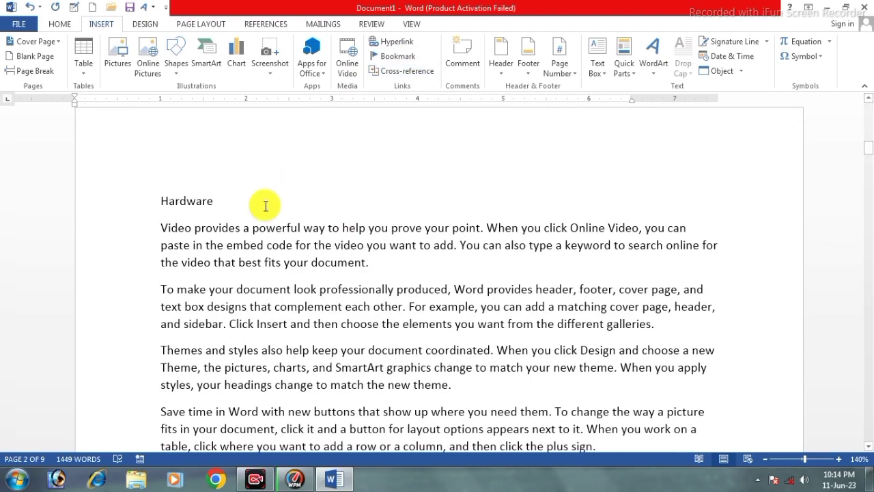
Bookmark the Hardware heading with the name H.
click(264, 204)
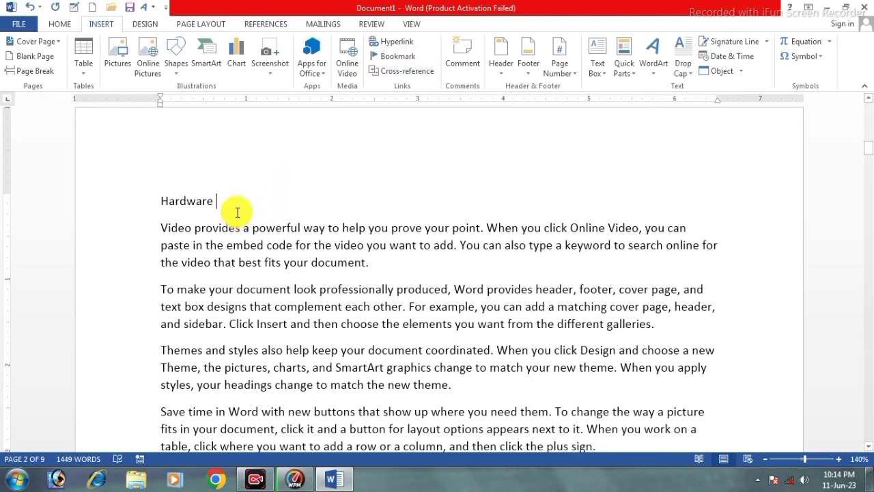
click(396, 57)
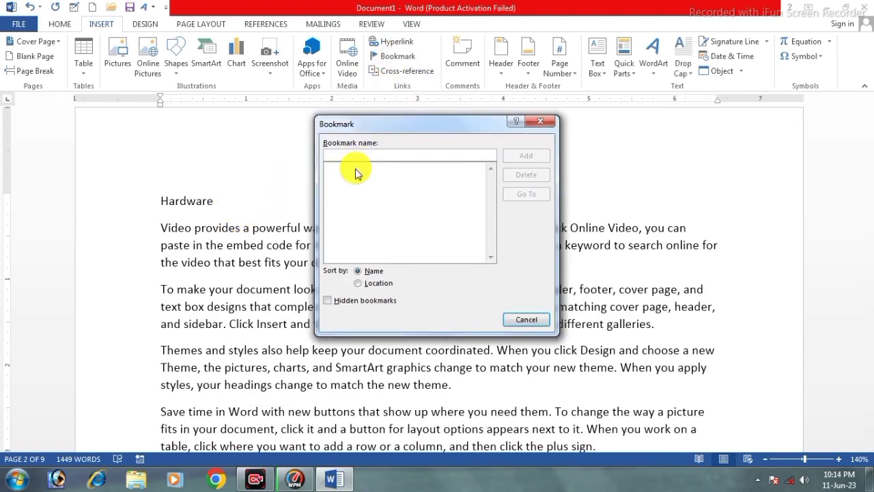
text(H)
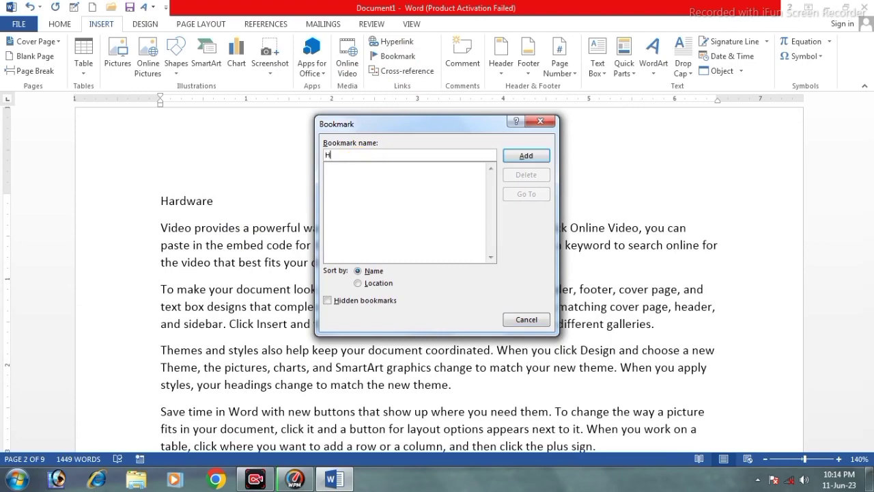
click(511, 156)
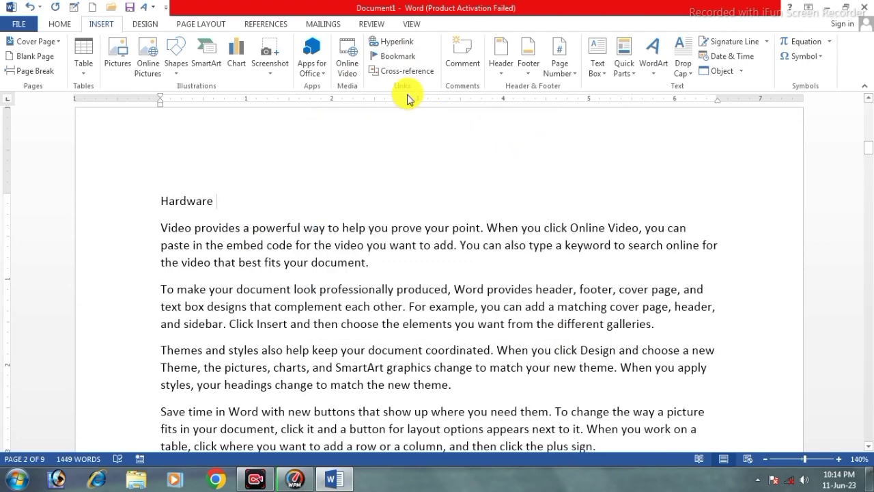
Bookmark the Software heading with the name S.
scroll(225, 351, down, 3)
scroll(225, 351, down, 5)
scroll(225, 351, down, 5)
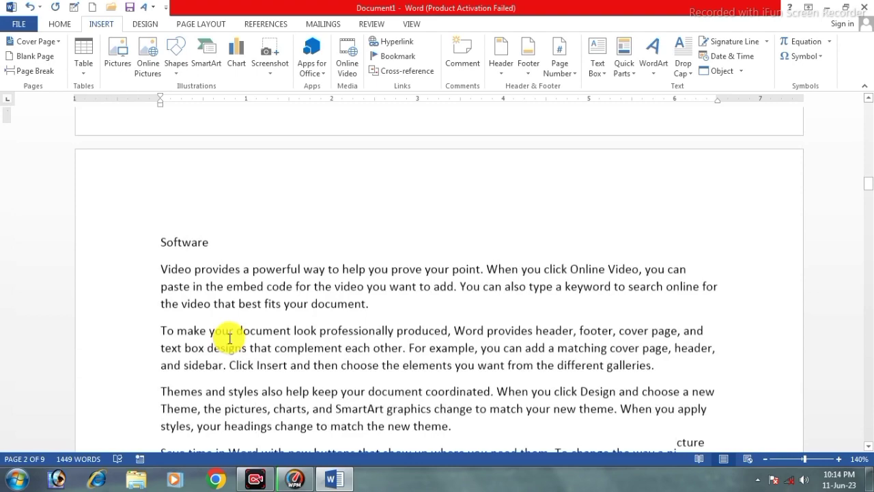
click(266, 223)
click(393, 56)
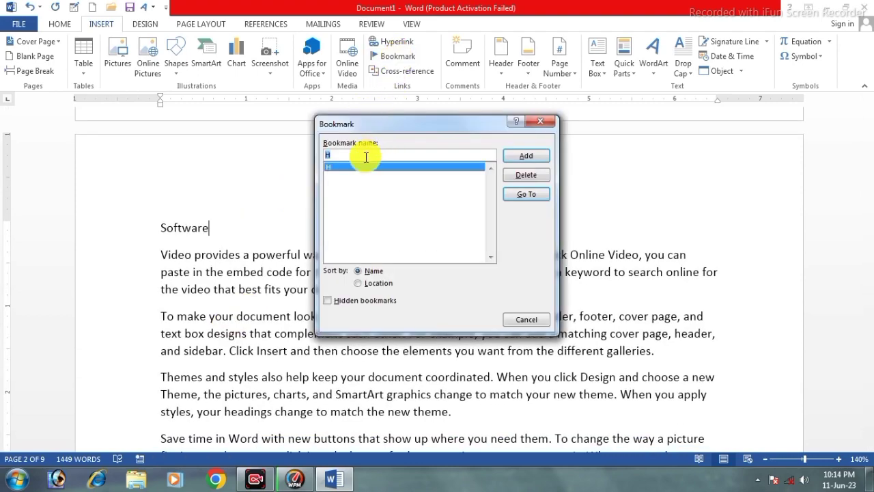
text(S)
click(523, 156)
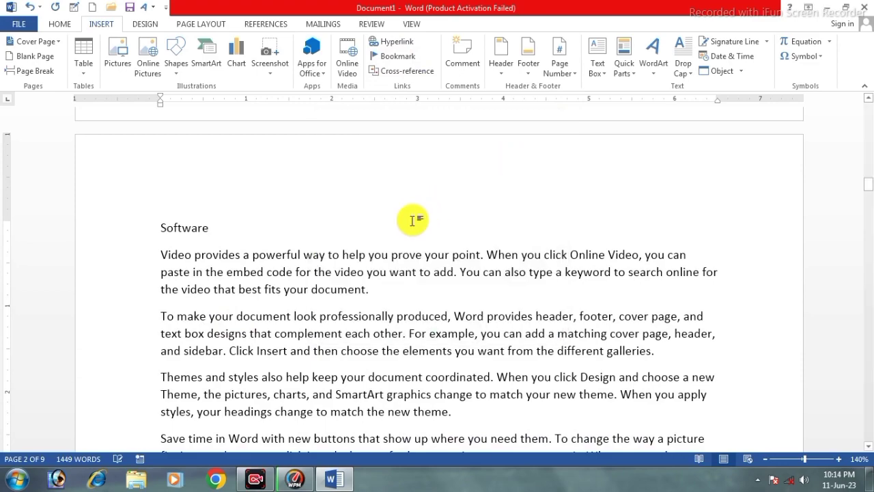
Bookmark the Internet heading with the name I.
scroll(302, 279, down, 4)
scroll(302, 292, down, 5)
scroll(279, 287, down, 5)
scroll(261, 229, down, 1)
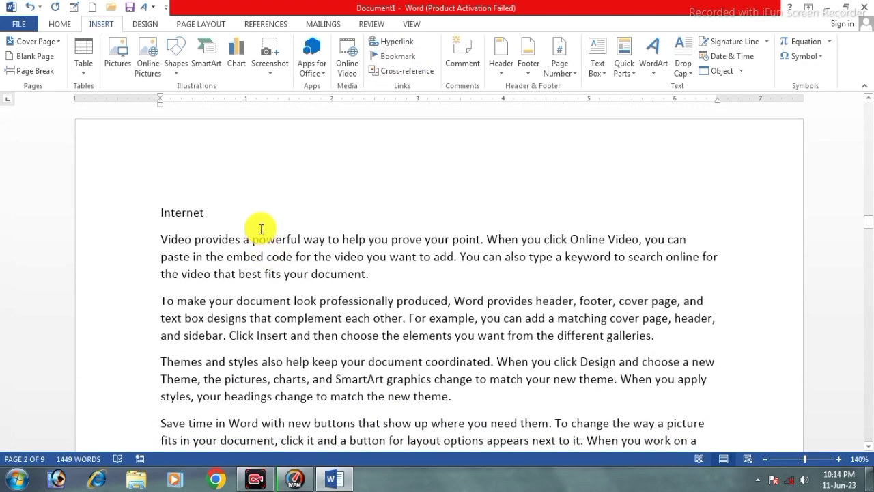
click(261, 227)
click(393, 56)
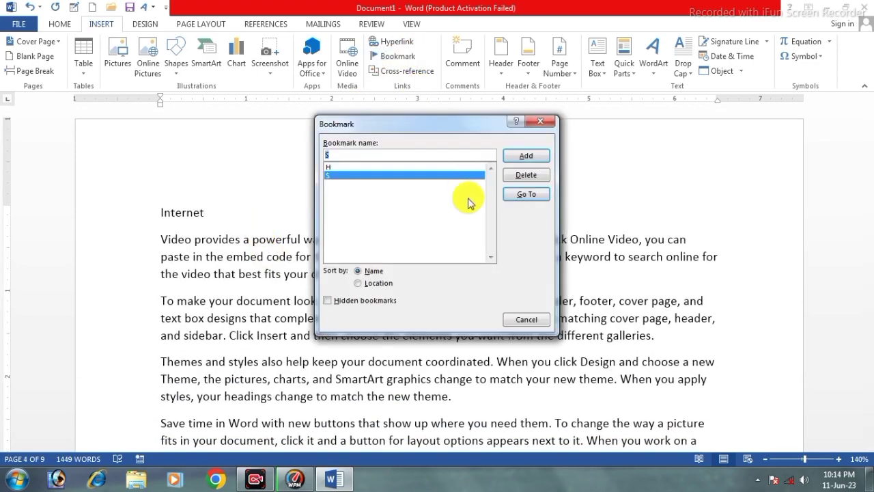
text(I)
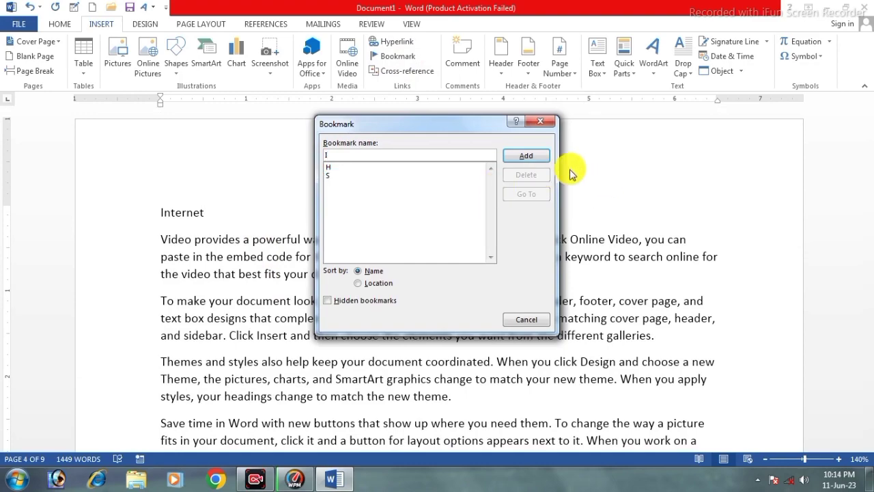
click(526, 155)
scroll(254, 296, down, 2)
scroll(256, 297, down, 6)
scroll(255, 298, down, 5)
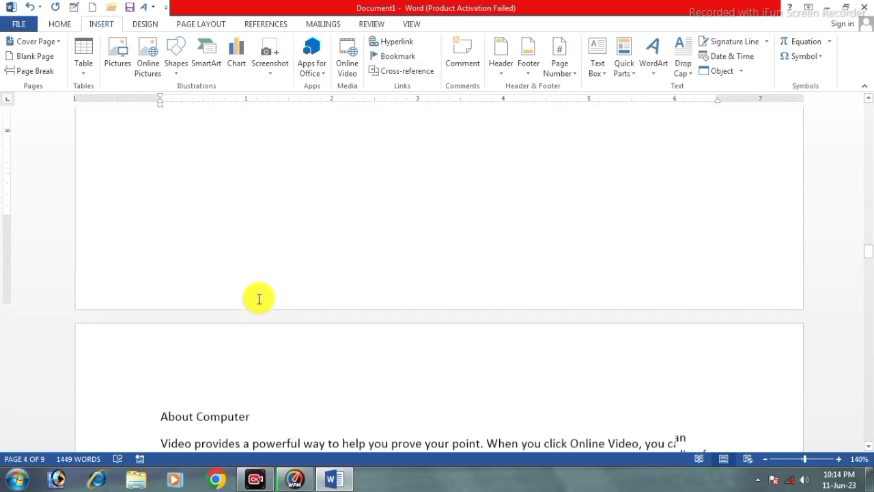
scroll(287, 289, down, 2)
Bookmark the About Computer heading as AC and the Printer heading as P.
click(394, 62)
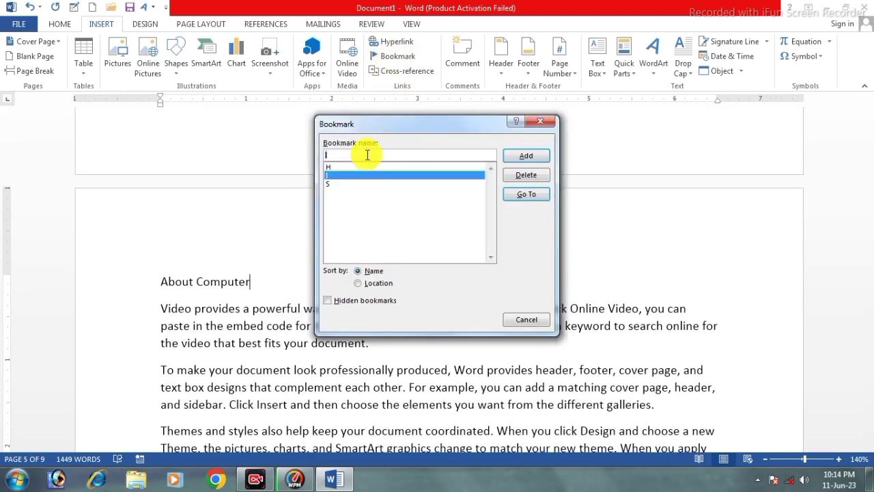
text(AC)
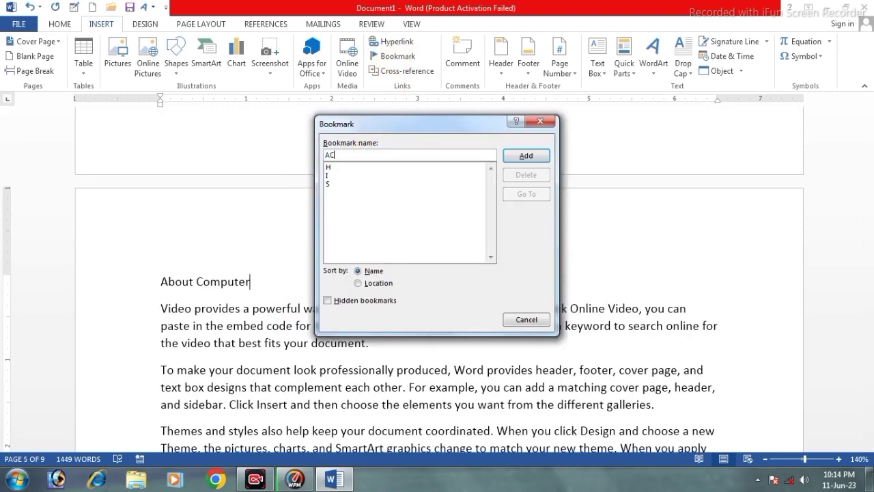
click(527, 156)
scroll(301, 374, down, 6)
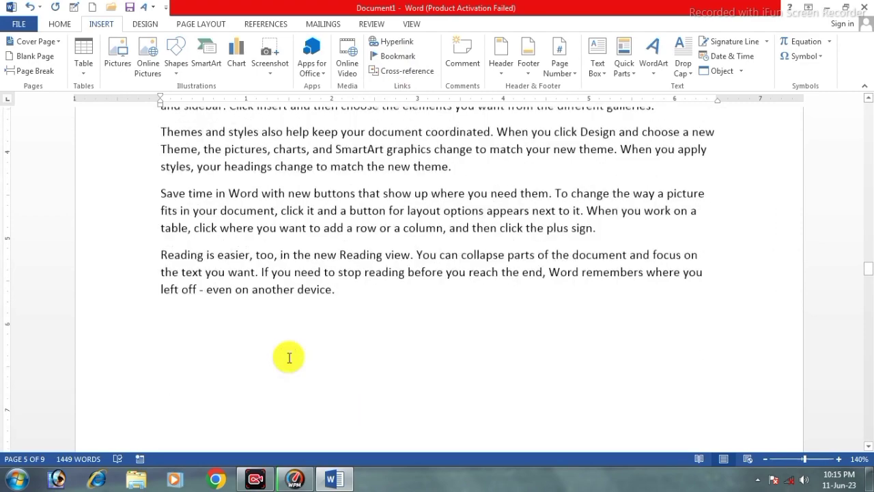
scroll(287, 358, down, 6)
scroll(289, 357, down, 3)
scroll(287, 346, down, 2)
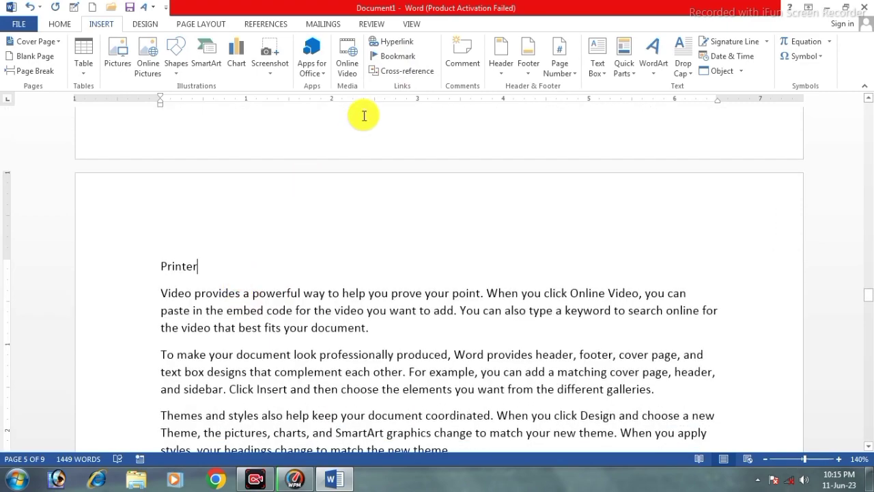
click(398, 56)
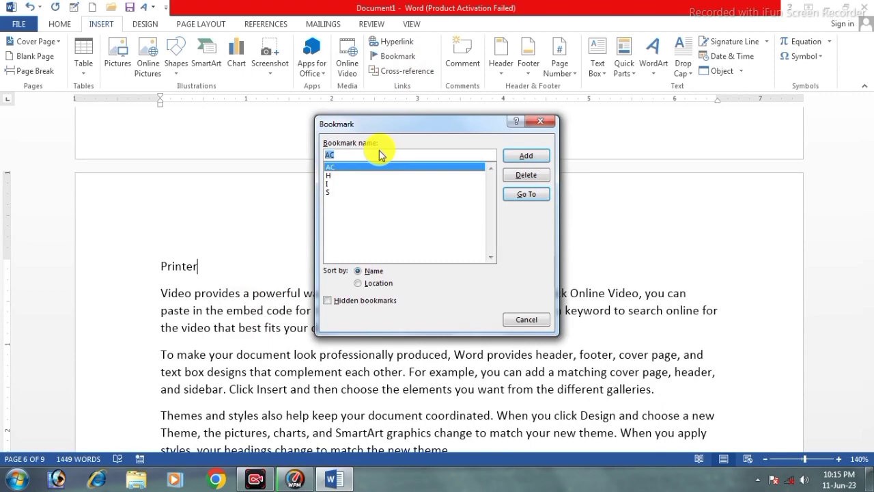
text(P)
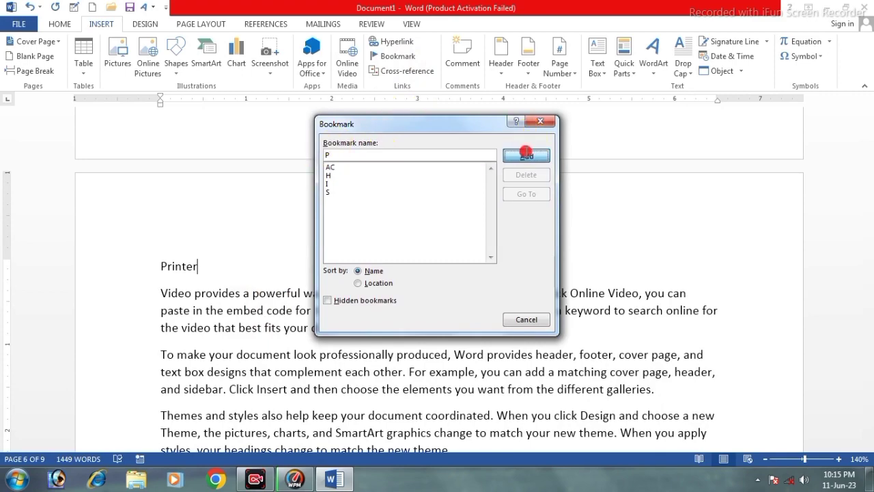
click(526, 155)
Place the cursor after the Scanner heading and bring up the Bookmark dialog.
scroll(287, 300, down, 4)
scroll(287, 300, down, 5)
scroll(274, 295, down, 5)
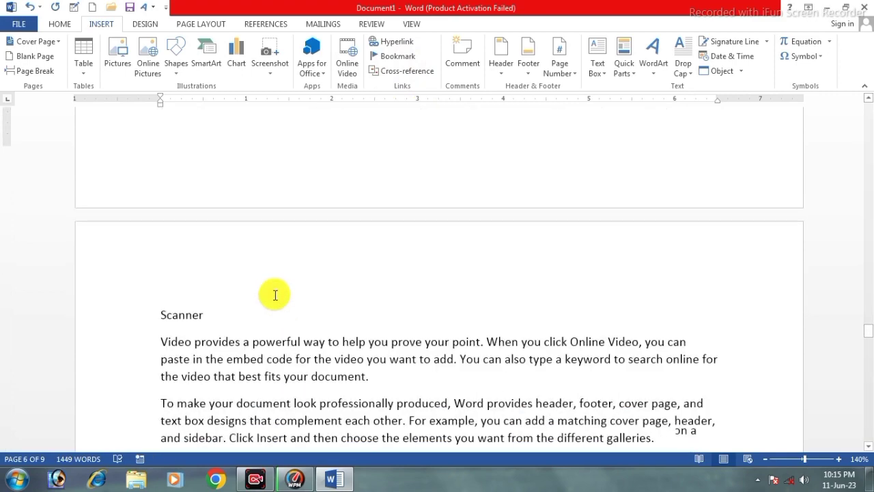
scroll(275, 296, down, 3)
click(248, 168)
click(398, 56)
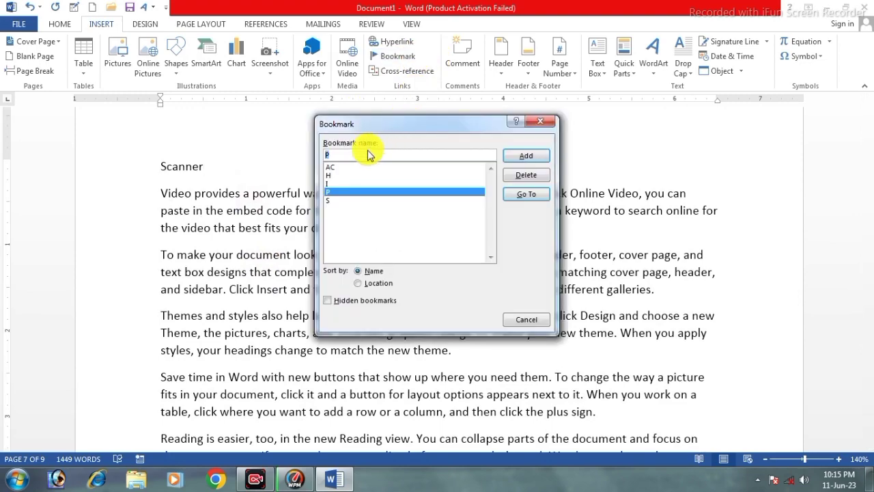
Add the bookmark S at the Scanner heading.
text(S)
click(523, 157)
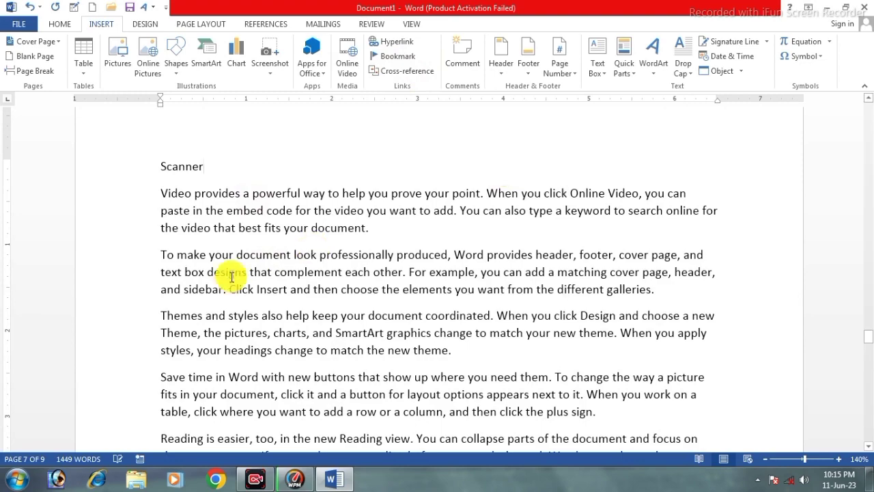
scroll(230, 278, down, 4)
scroll(230, 284, down, 5)
scroll(234, 288, down, 4)
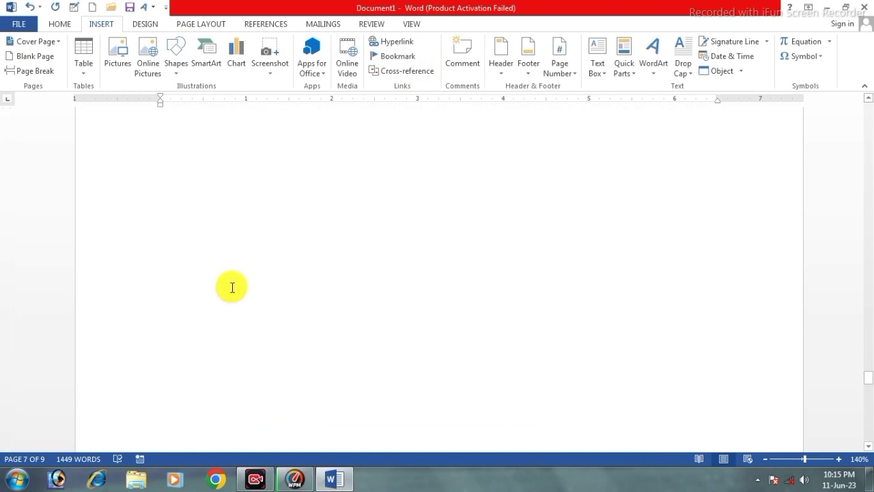
Return to the page 1 Contents list and select the Hardware entry.
scroll(232, 287, up, 5)
scroll(231, 286, up, 5)
scroll(228, 283, up, 5)
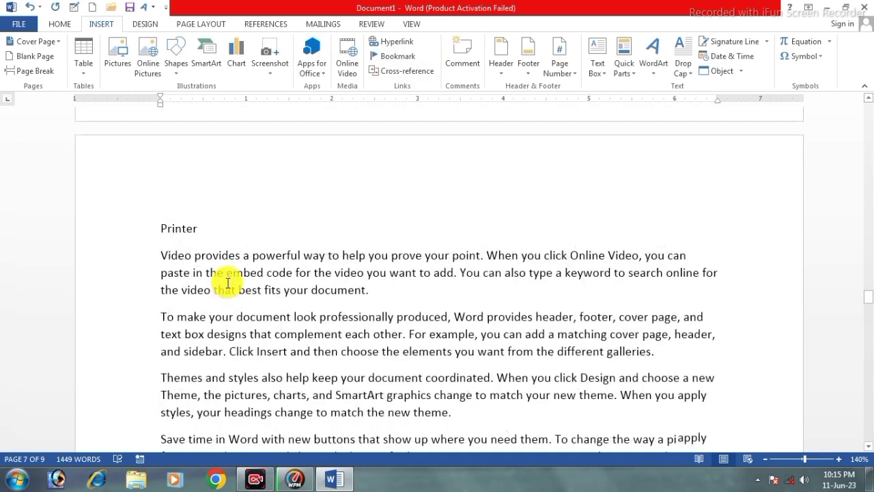
scroll(228, 282, up, 5)
scroll(225, 280, up, 5)
scroll(225, 280, up, 5)
scroll(224, 280, up, 5)
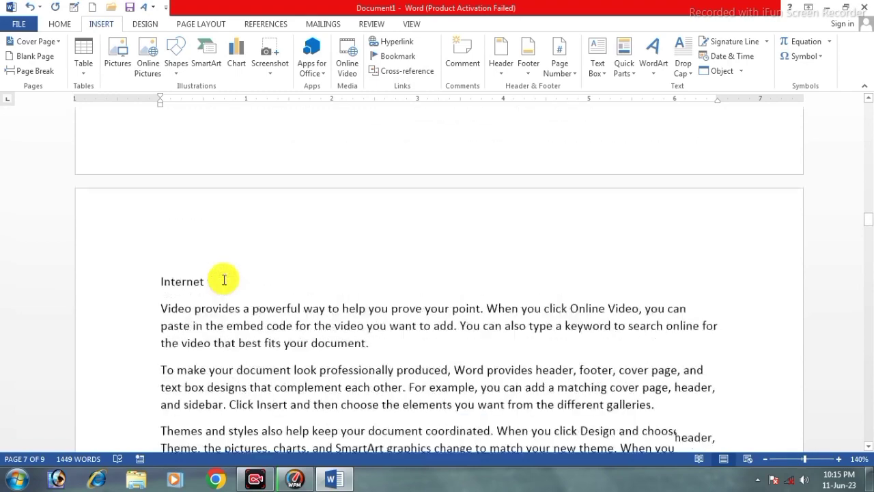
scroll(224, 280, up, 10)
scroll(221, 280, up, 8)
scroll(222, 279, up, 10)
scroll(222, 278, up, 8)
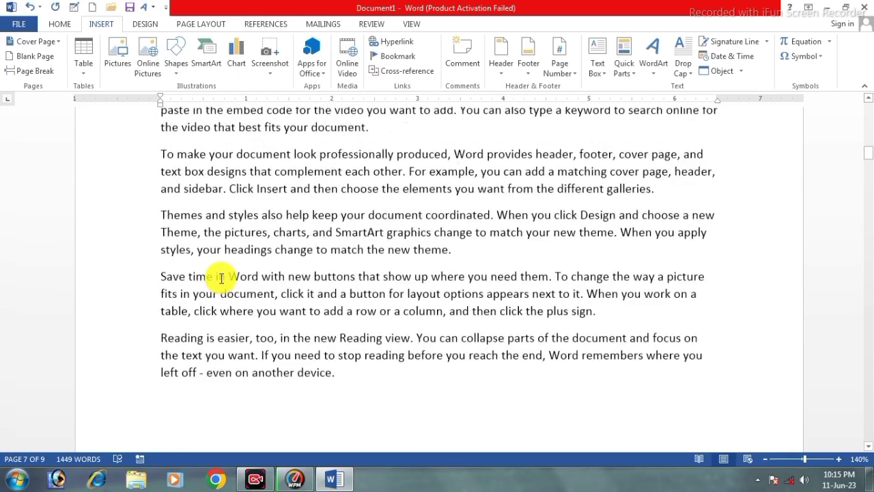
scroll(221, 278, up, 10)
scroll(220, 276, up, 5)
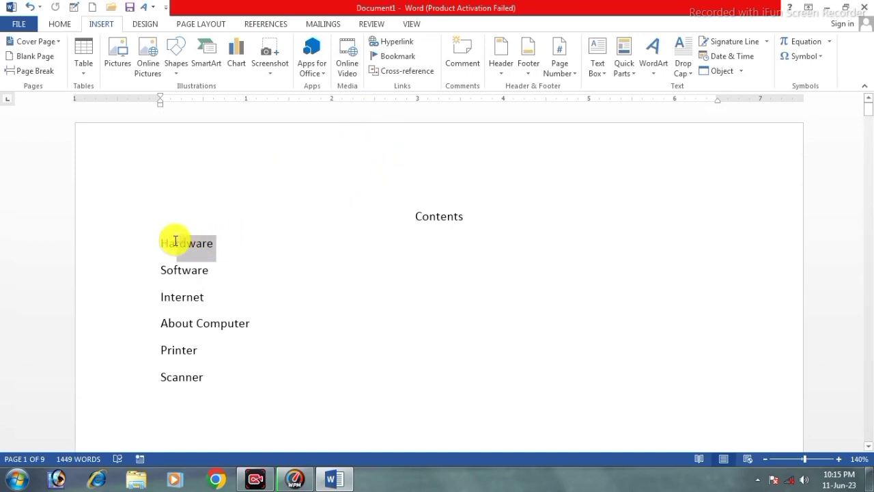
drag(176, 241, 142, 239)
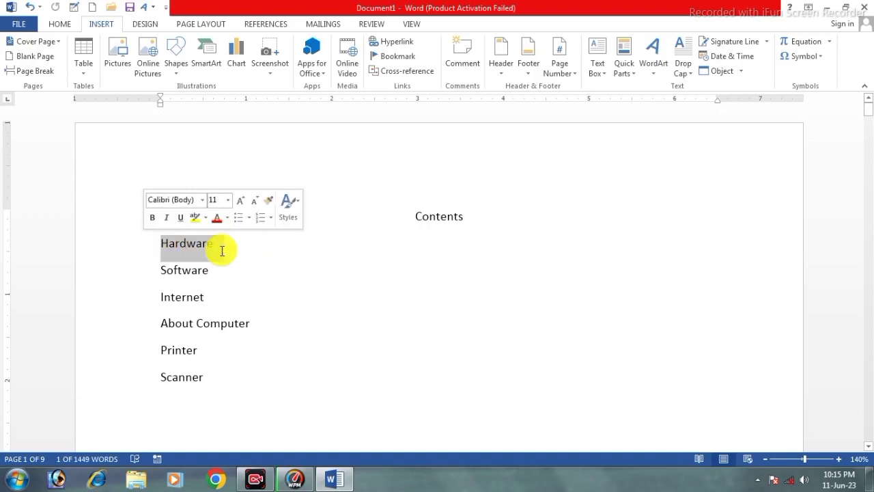
scroll(225, 274, down, 3)
scroll(226, 291, down, 3)
scroll(227, 302, down, 3)
scroll(214, 231, down, 3)
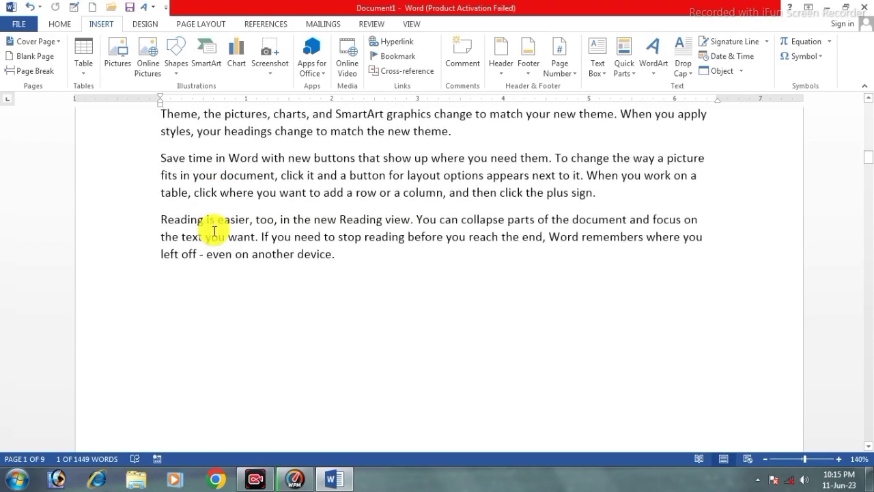
scroll(213, 231, up, 3)
scroll(214, 231, up, 3)
scroll(214, 231, up, 3)
scroll(213, 231, up, 3)
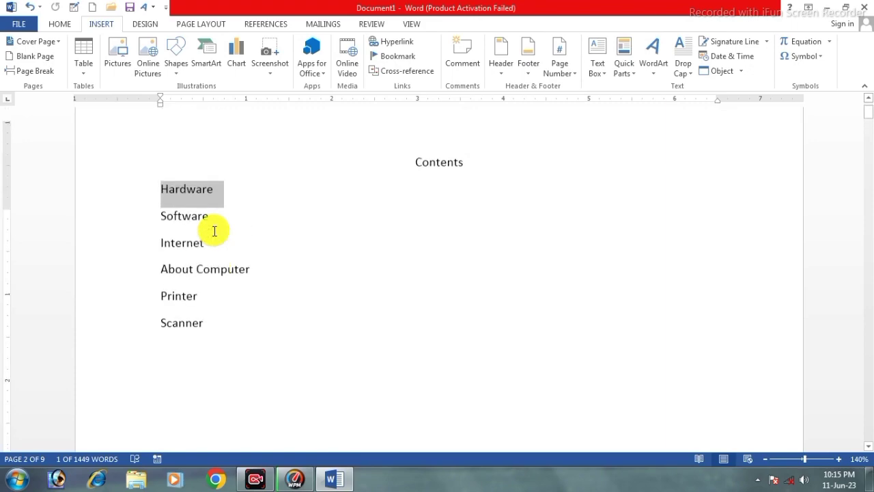
scroll(214, 231, up, 2)
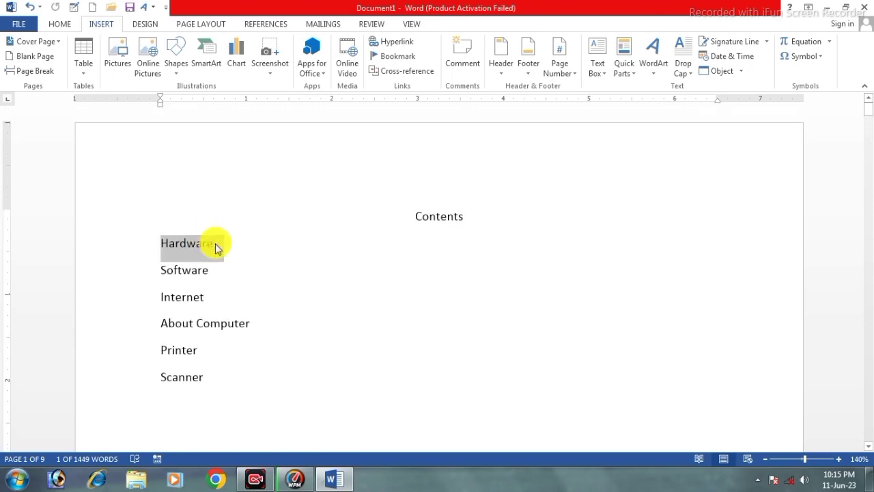
Hyperlink the Contents entry Hardware to bookmark H as a place in this document.
click(396, 44)
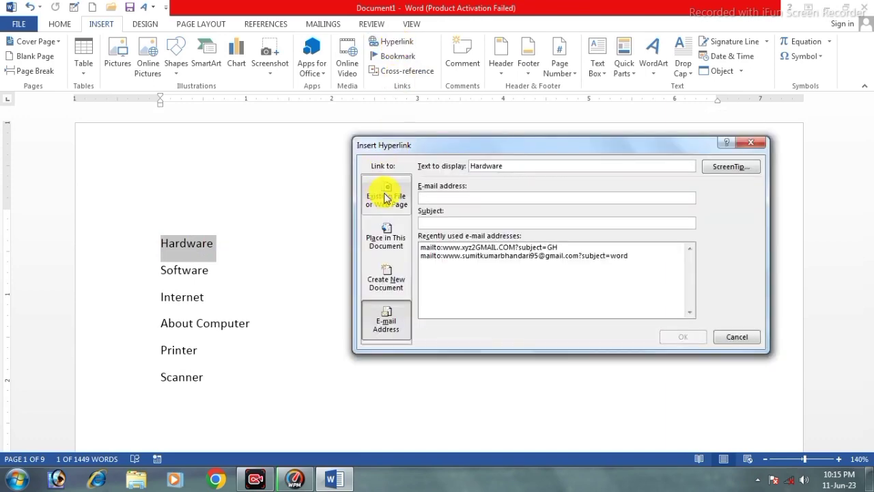
click(389, 244)
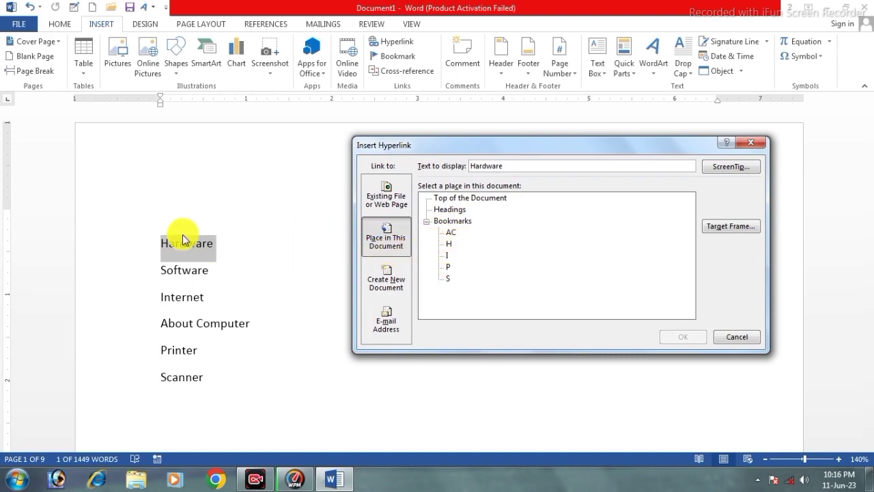
click(450, 244)
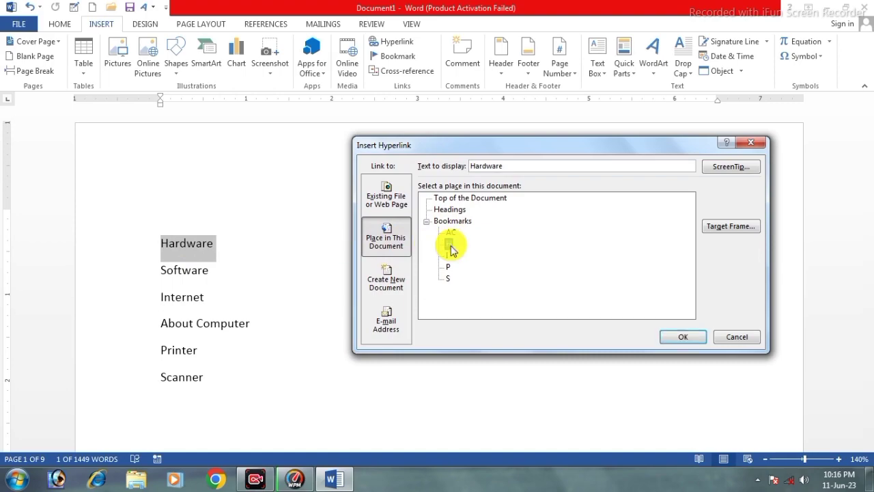
click(688, 338)
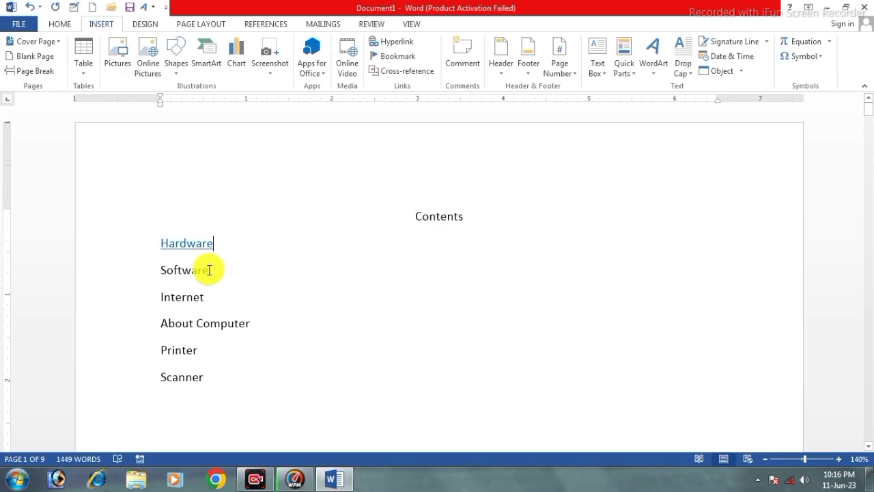
drag(210, 269, 153, 266)
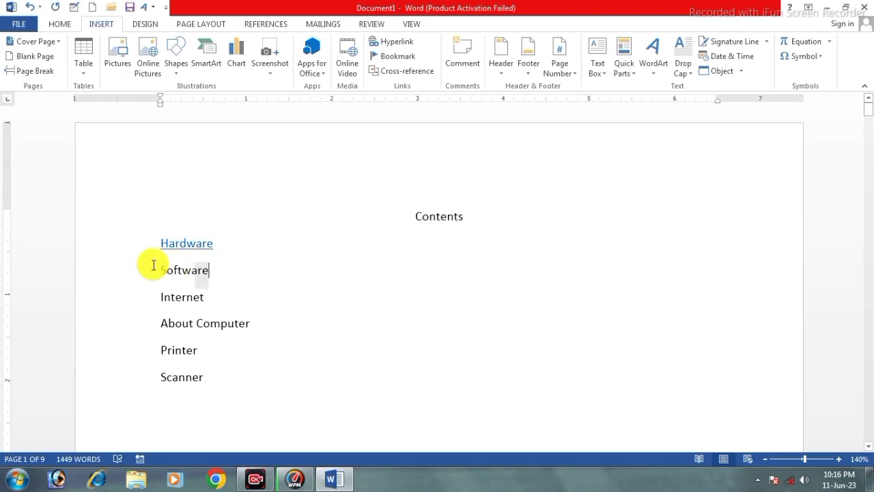
Hyperlink the Contents entries Software to bookmark S and Internet to bookmark I.
click(395, 41)
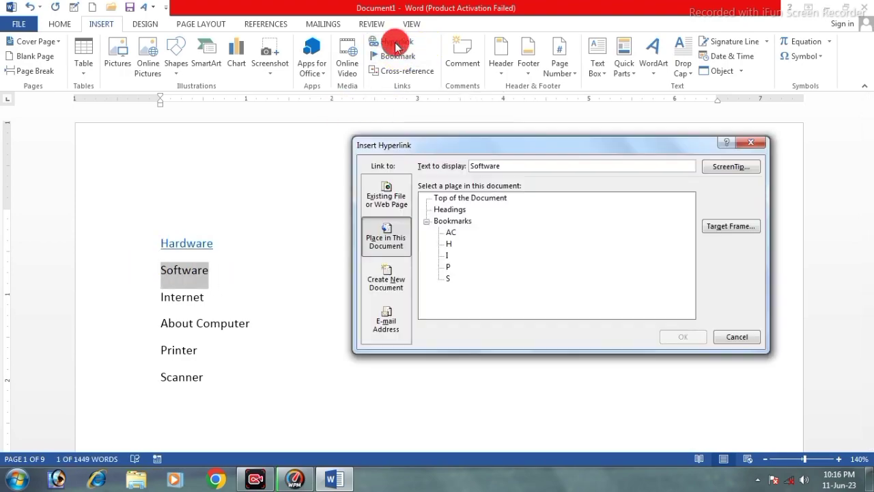
click(450, 279)
click(696, 339)
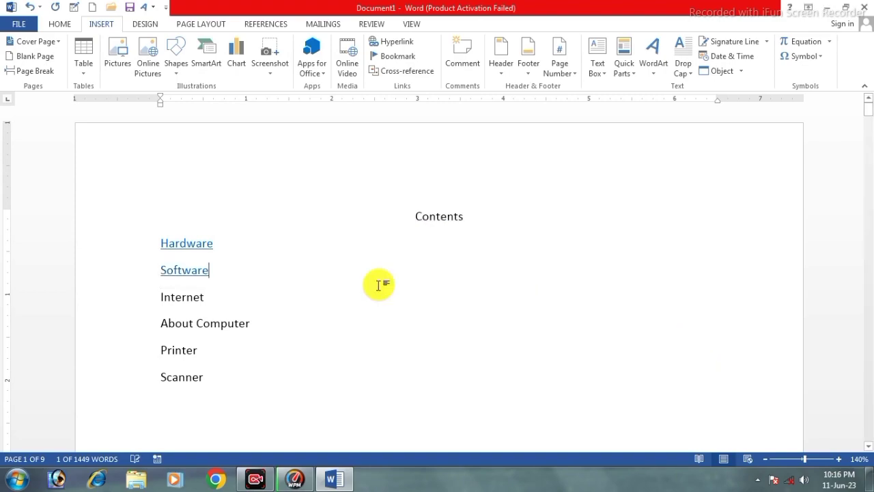
drag(203, 300, 137, 297)
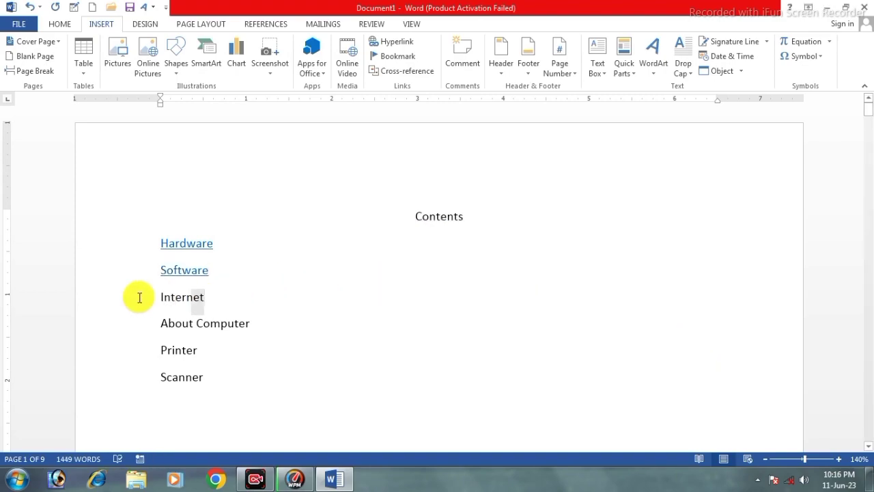
click(401, 39)
click(447, 256)
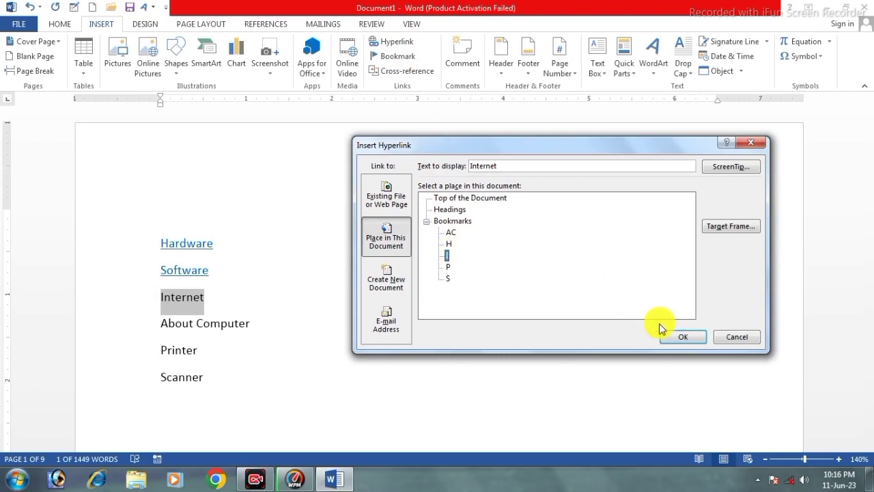
click(678, 337)
Hyperlink About Computer to bookmark AC and Printer to bookmark P.
drag(262, 323, 149, 318)
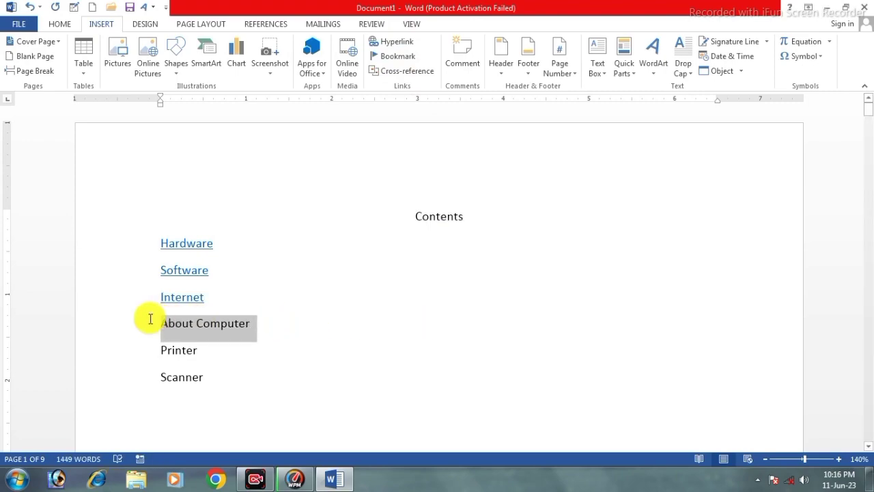
click(394, 41)
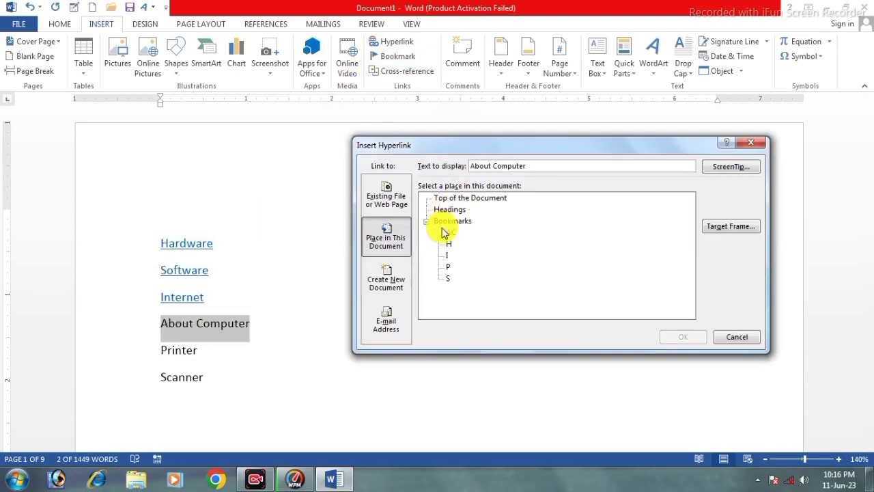
click(451, 234)
click(677, 338)
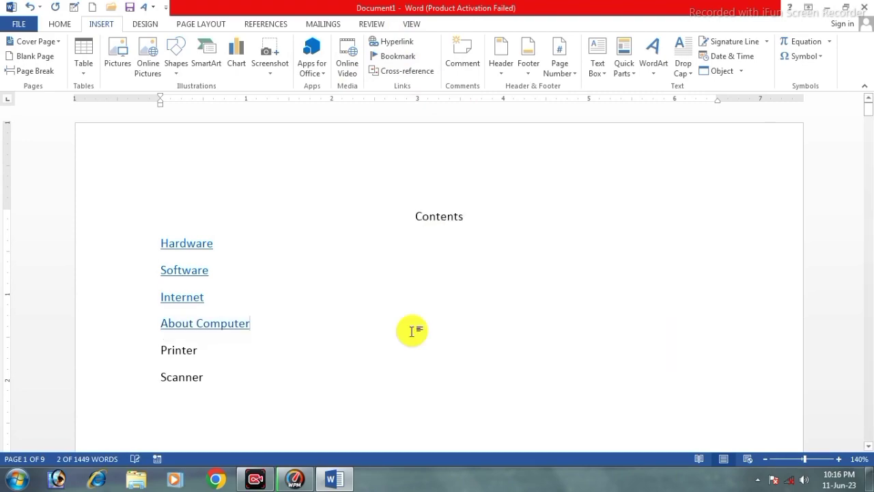
drag(206, 352, 130, 337)
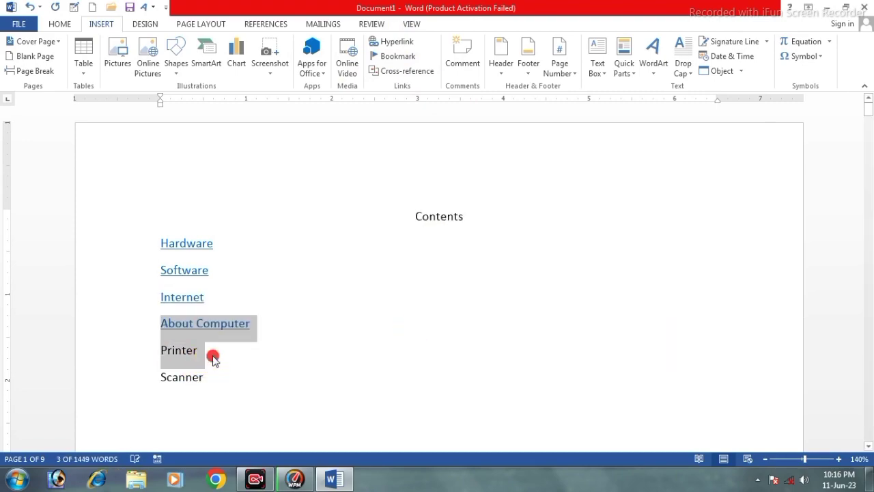
drag(214, 353, 153, 352)
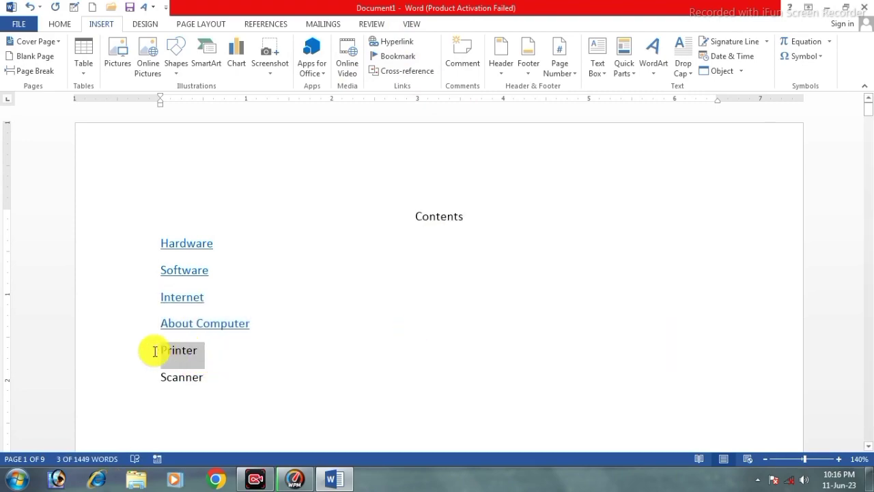
click(399, 43)
click(449, 267)
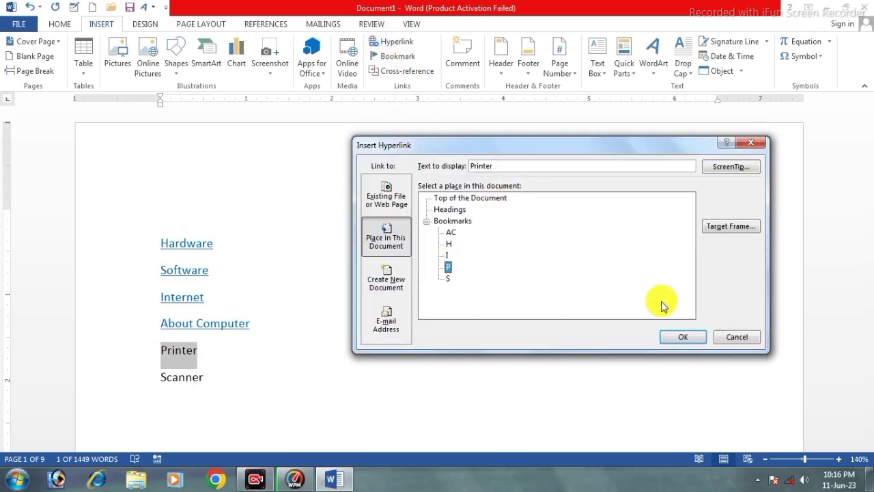
click(679, 338)
Hyperlink the Scanner entry to bookmark S.
drag(214, 376, 146, 377)
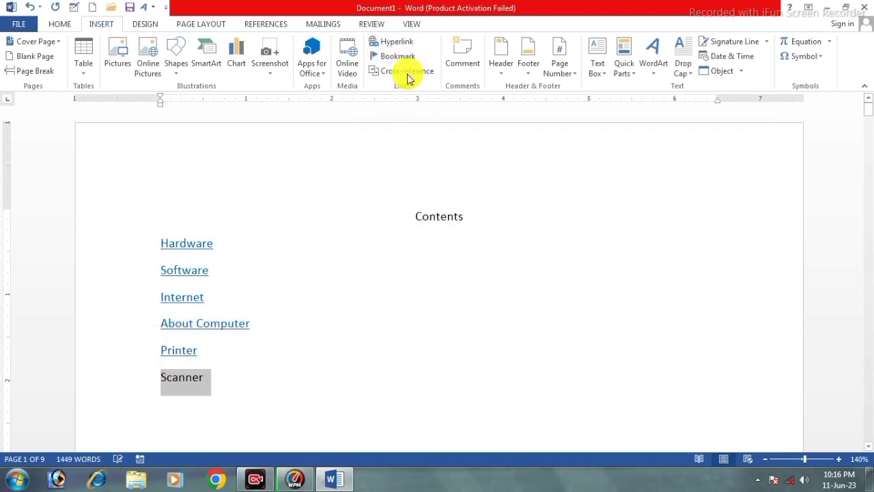
click(403, 43)
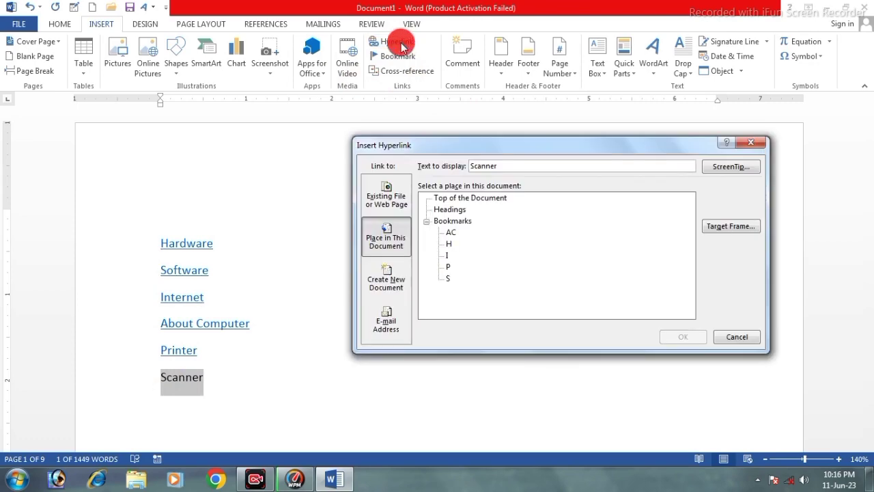
click(448, 280)
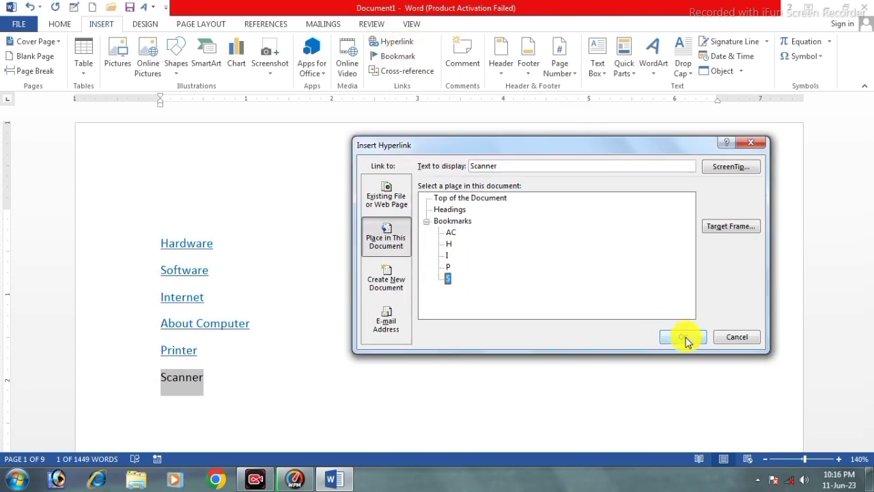
click(686, 337)
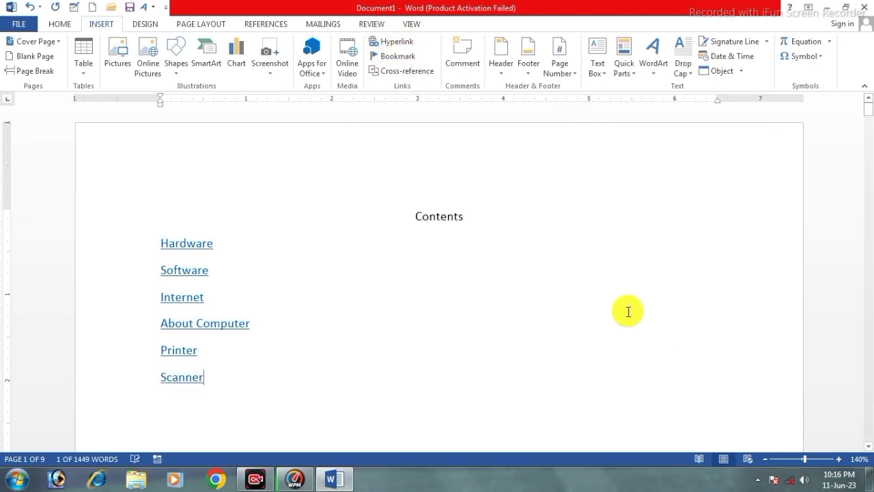
click(400, 44)
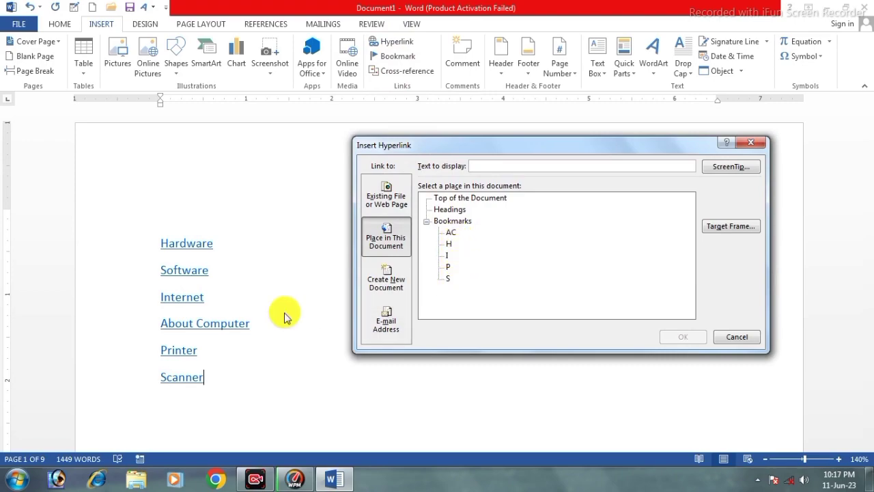
Cancel Insert Hyperlink, test the Printer link with Ctrl+click, then return to Contents.
click(730, 338)
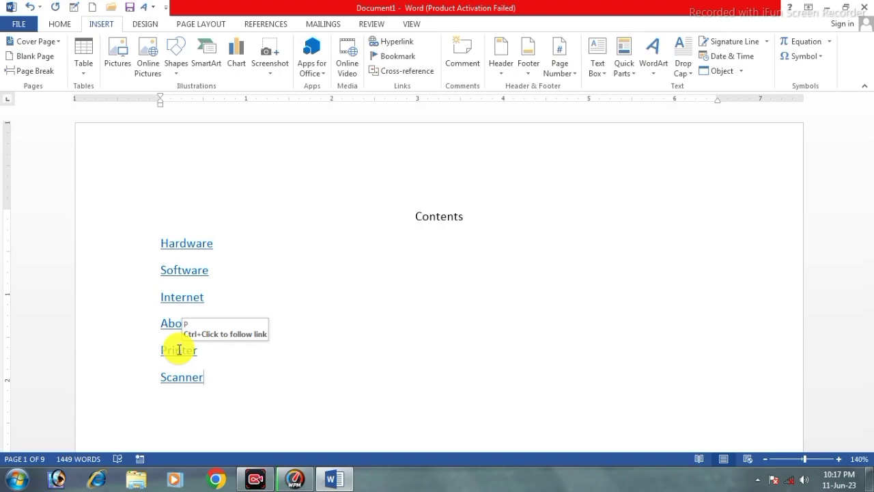
ctrl+click(179, 350)
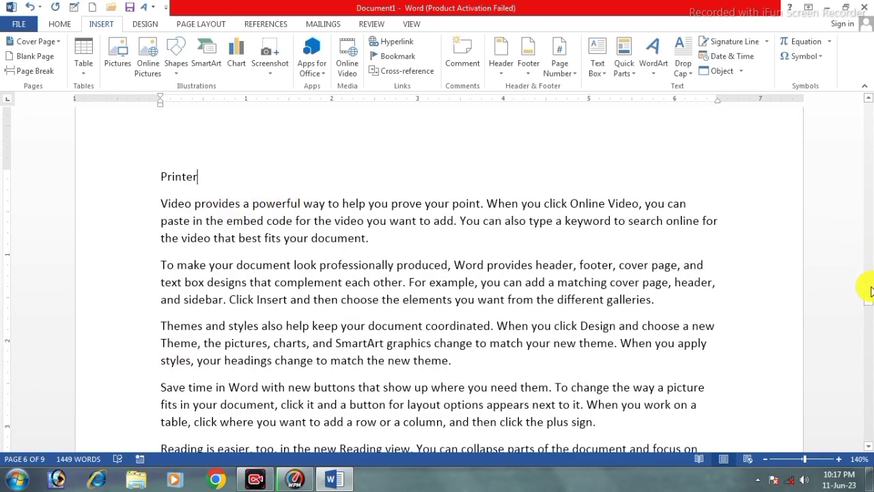
drag(869, 303, 865, 156)
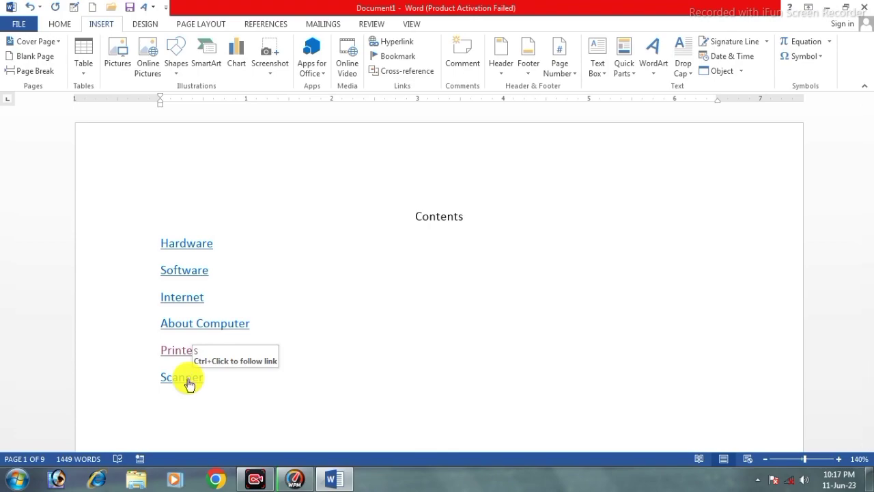
Test the Scanner link and view the end of its section on page 7.
ctrl+click(189, 384)
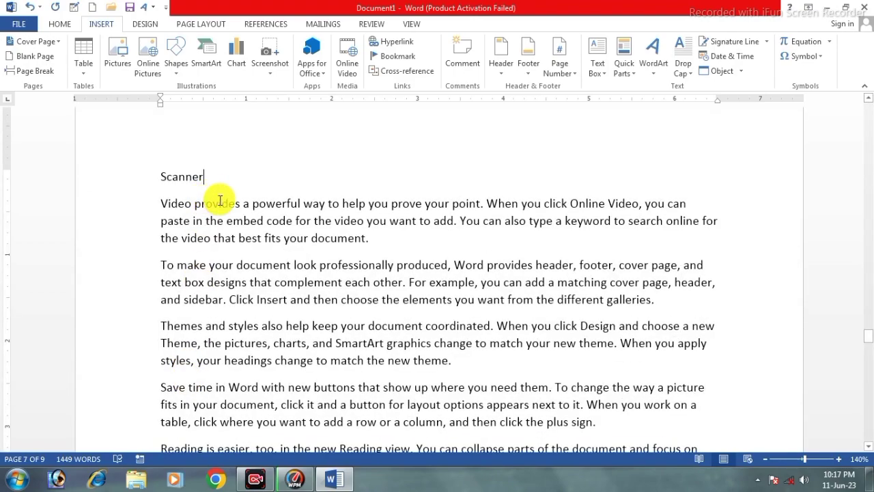
scroll(220, 201, down, 1)
scroll(221, 204, down, 2)
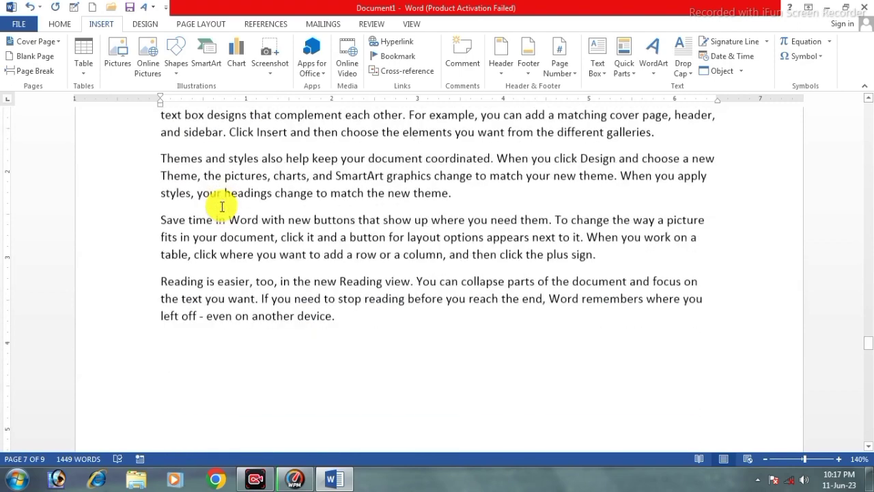
scroll(223, 206, down, 2)
scroll(285, 215, up, 3)
scroll(308, 228, up, 2)
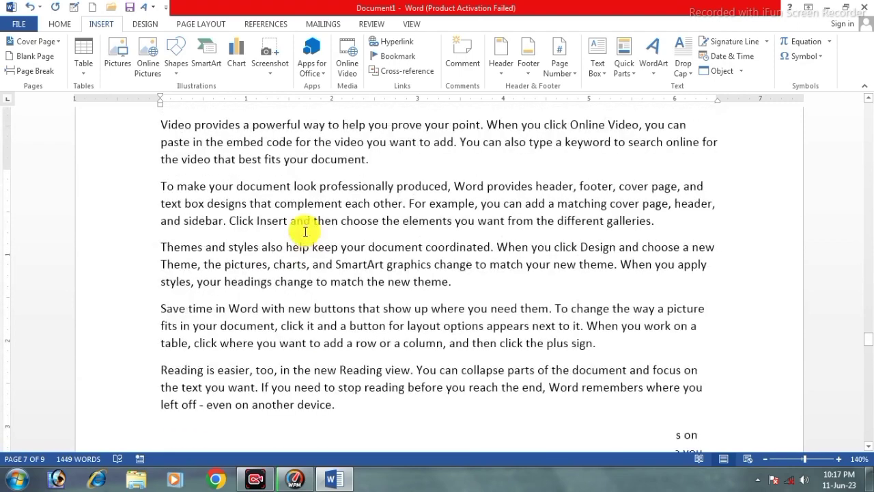
scroll(296, 228, up, 4)
scroll(278, 215, up, 2)
scroll(250, 219, down, 2)
scroll(250, 218, down, 2)
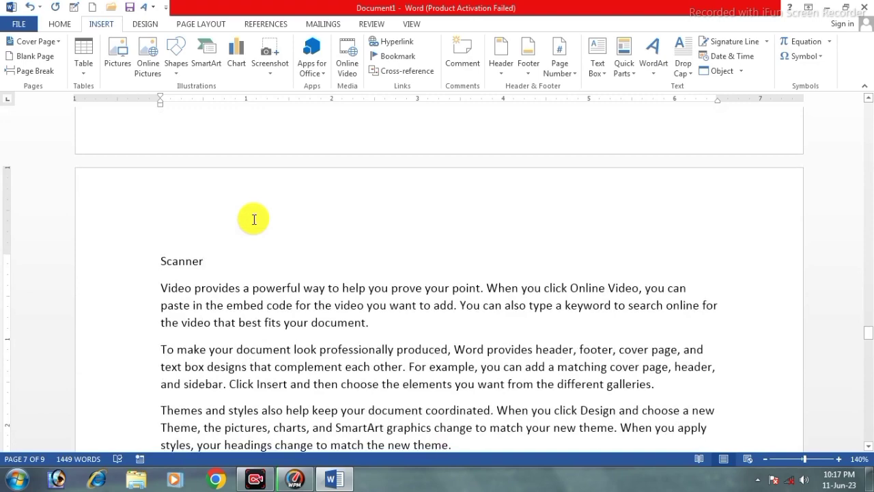
scroll(254, 219, down, 3)
scroll(250, 219, down, 1)
scroll(254, 218, down, 2)
scroll(250, 303, down, 1)
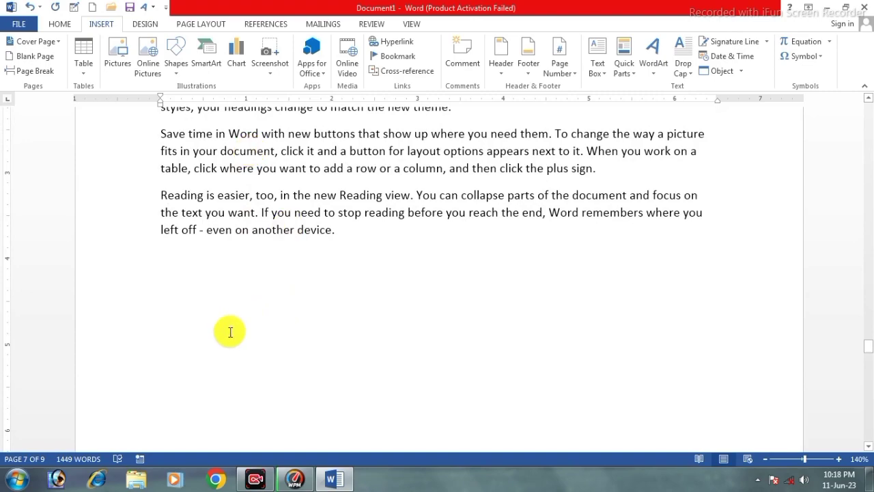
Type '<<<Back' below the Scanner text and bookmark the Contents heading as C.
click(236, 355)
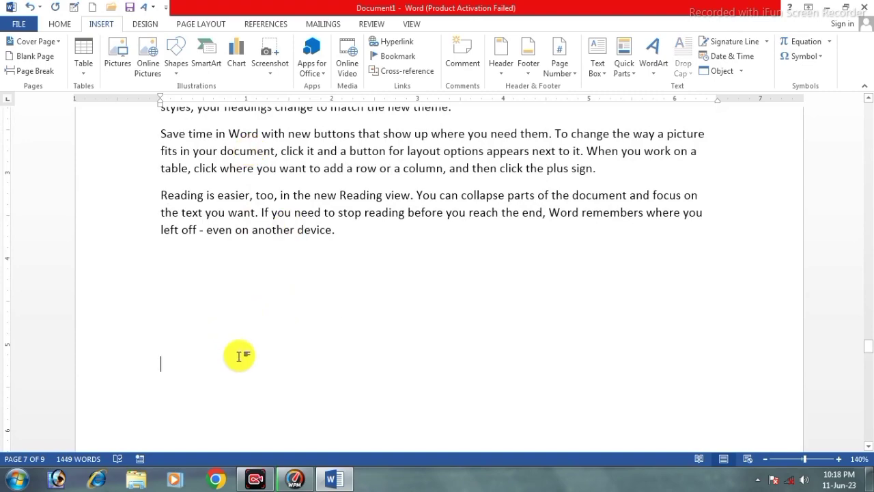
text(<)
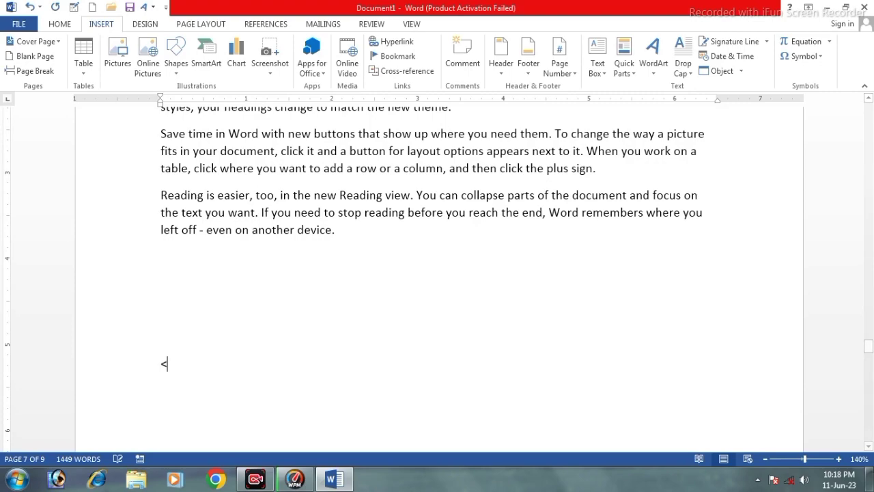
text(<<Back)
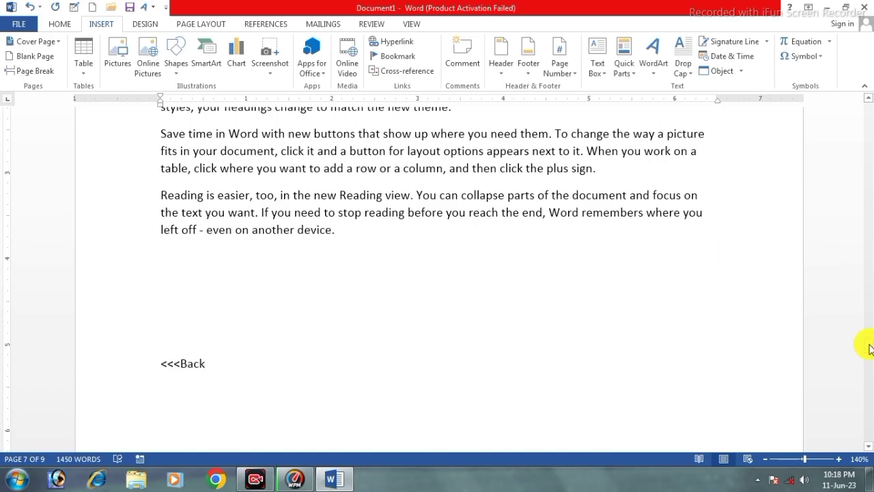
drag(869, 348, 867, 111)
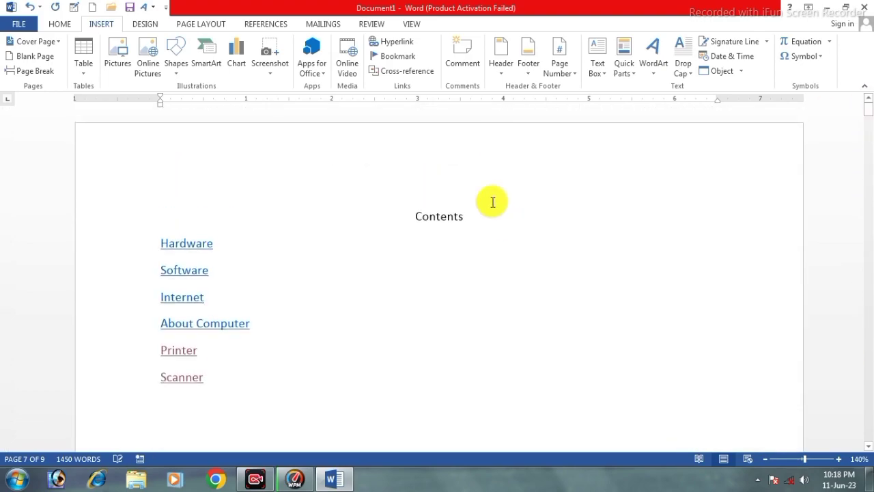
click(479, 218)
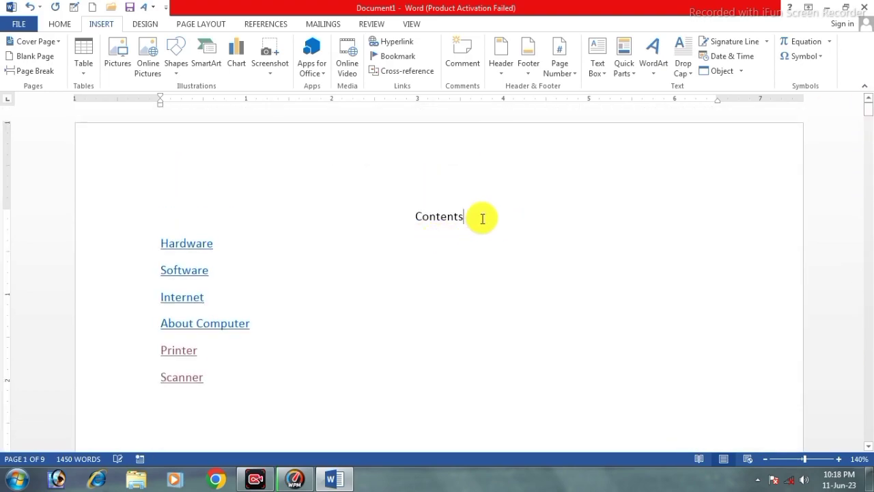
click(396, 56)
text(C)
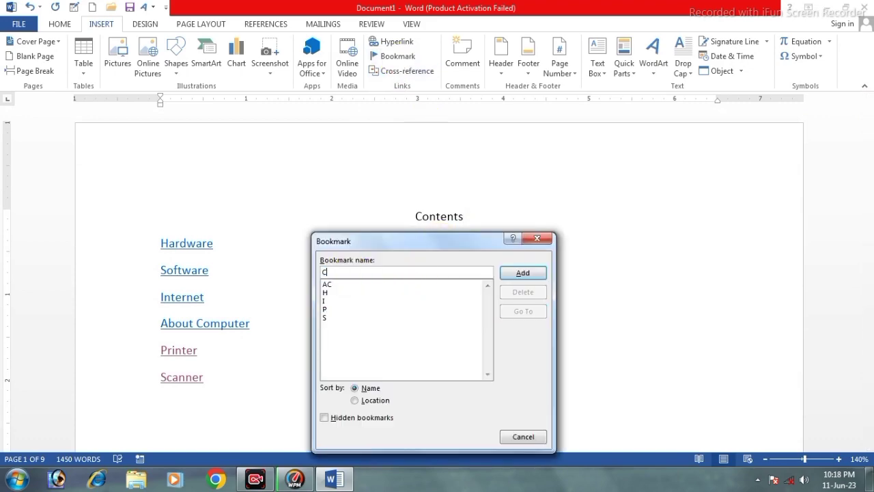
click(522, 274)
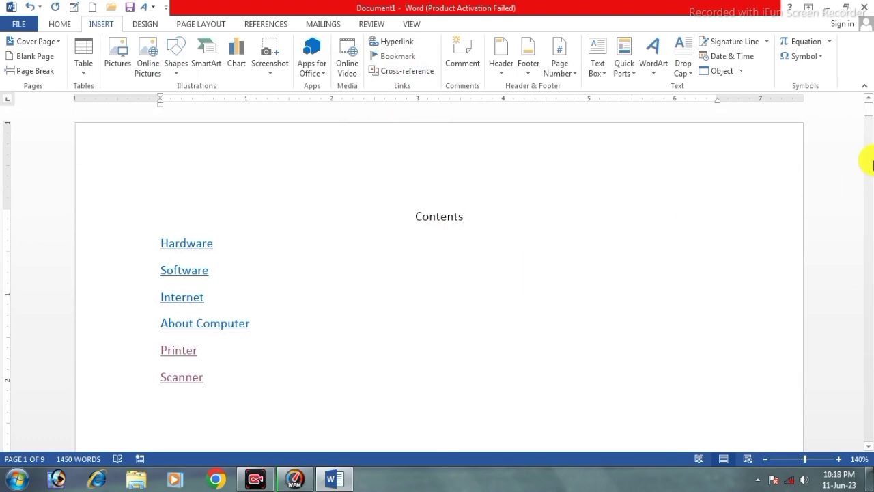
Hyperlink '<<<Back' to bookmark C and follow it back to the Contents list.
drag(868, 111, 865, 365)
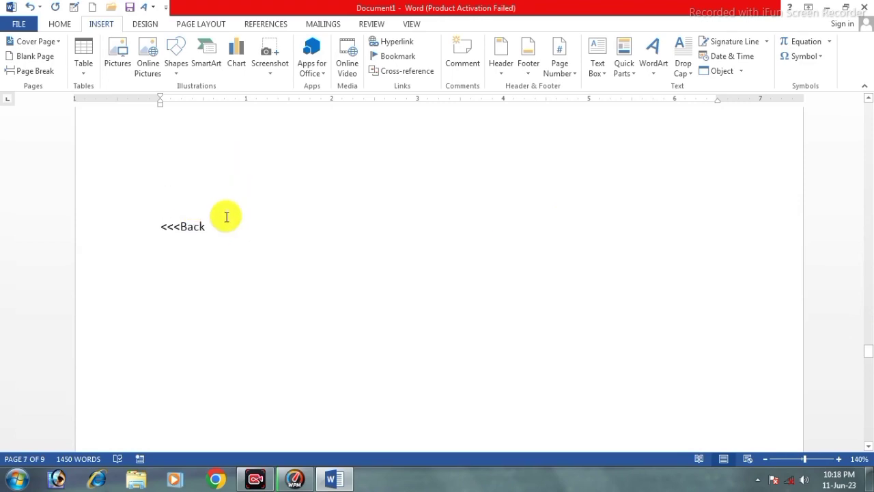
drag(212, 227, 140, 231)
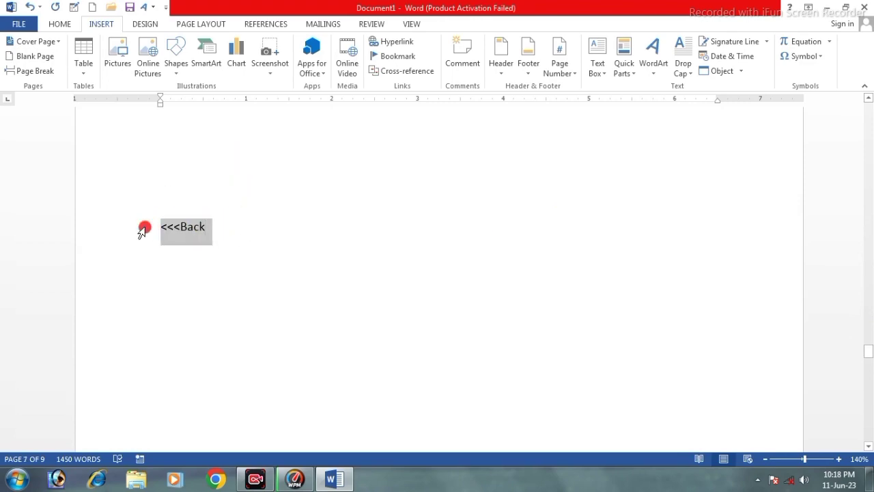
click(394, 42)
click(449, 244)
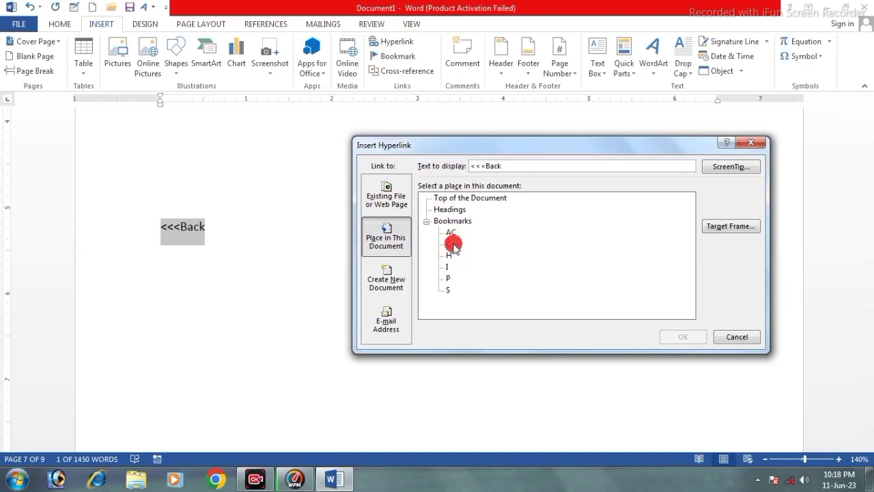
click(684, 337)
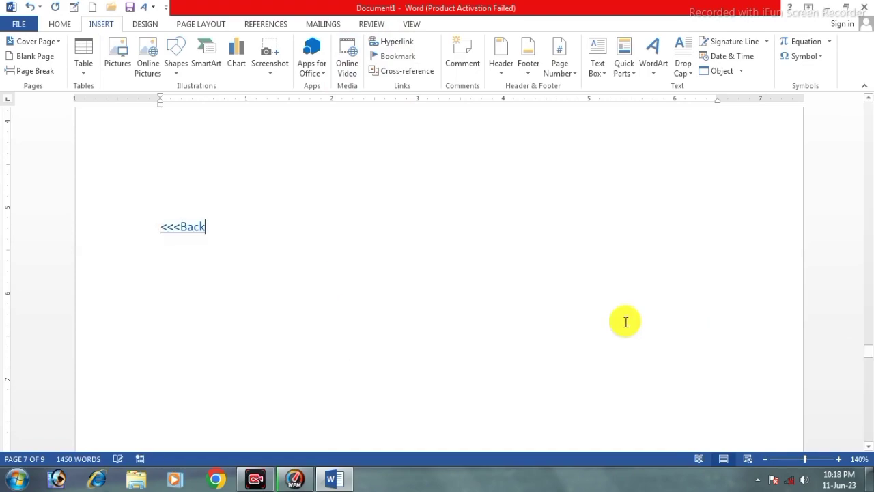
ctrl+click(186, 232)
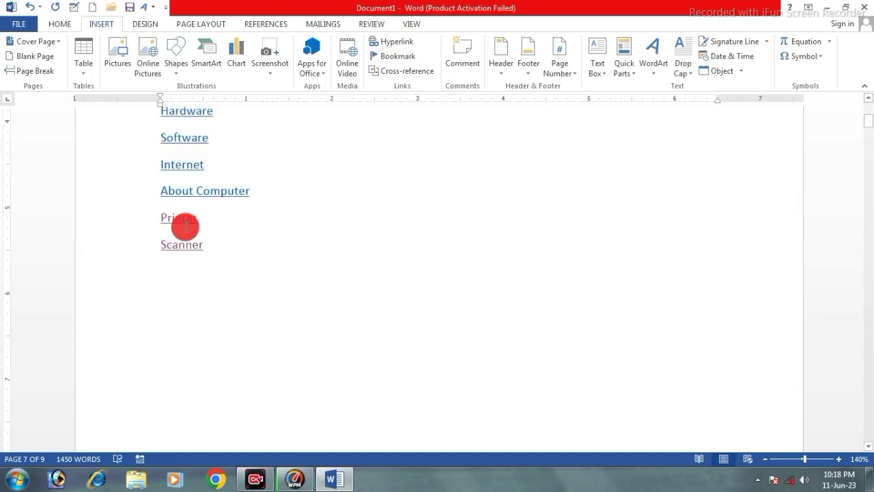
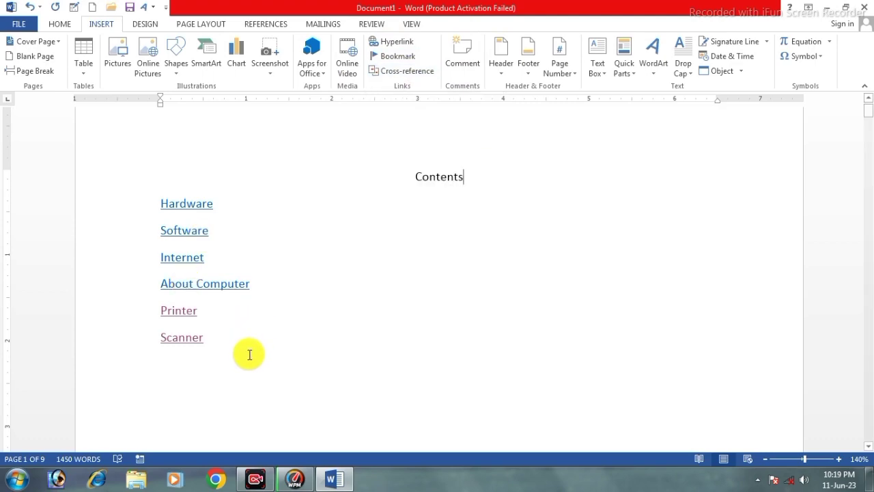
Try the Heading and Bookmark reference types in the Cross-reference window, then close it without inserting.
click(403, 71)
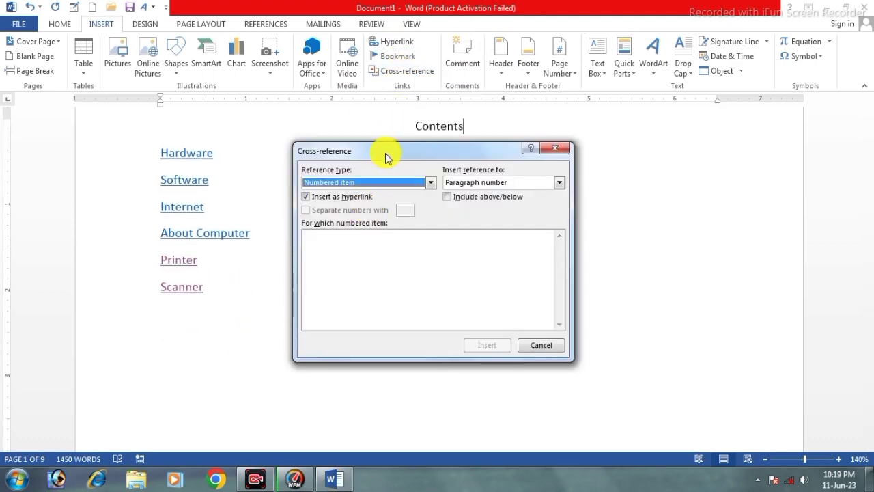
drag(385, 152, 406, 150)
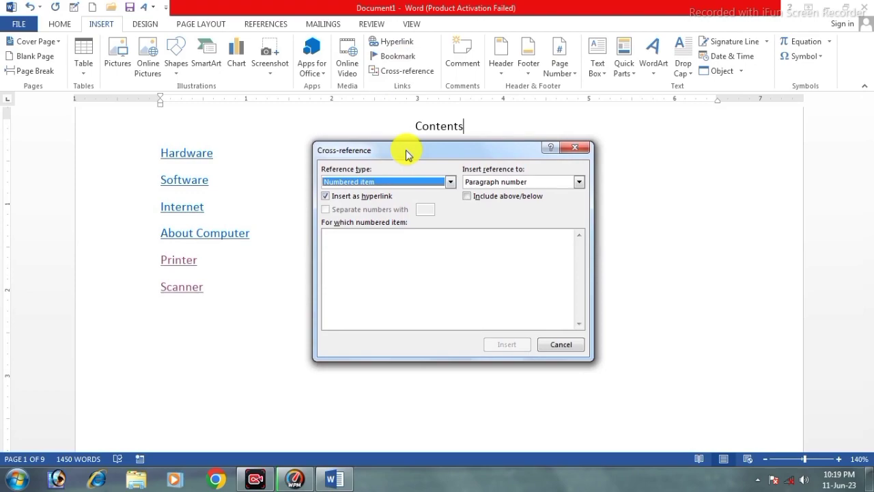
click(451, 182)
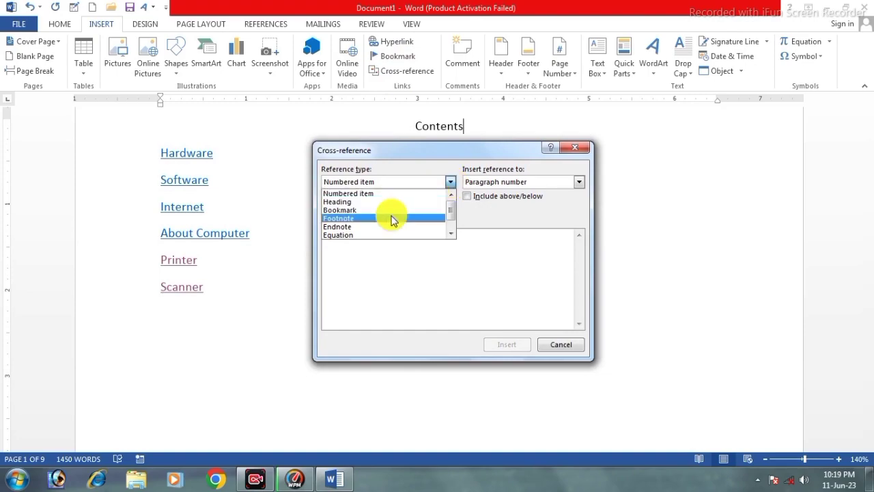
click(351, 202)
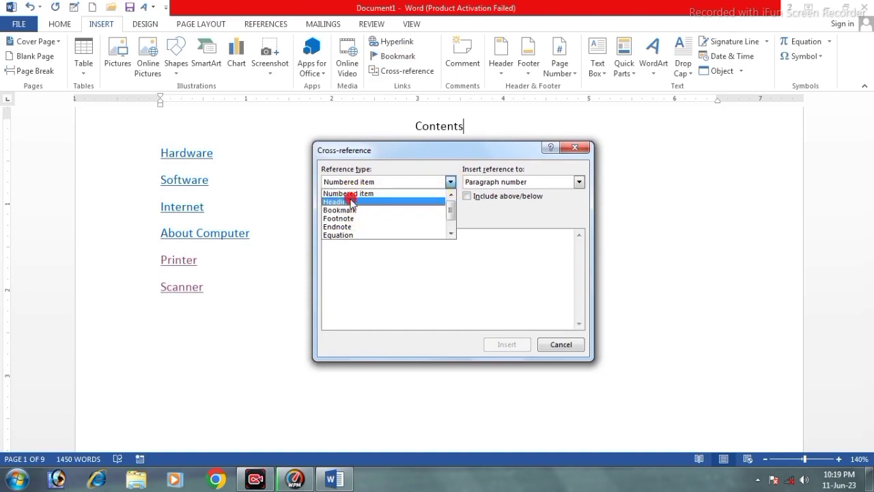
click(451, 182)
click(361, 210)
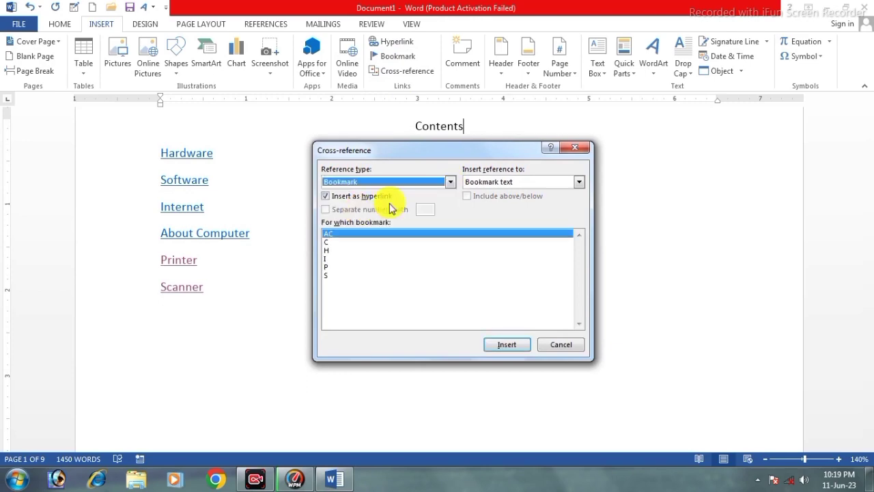
click(451, 182)
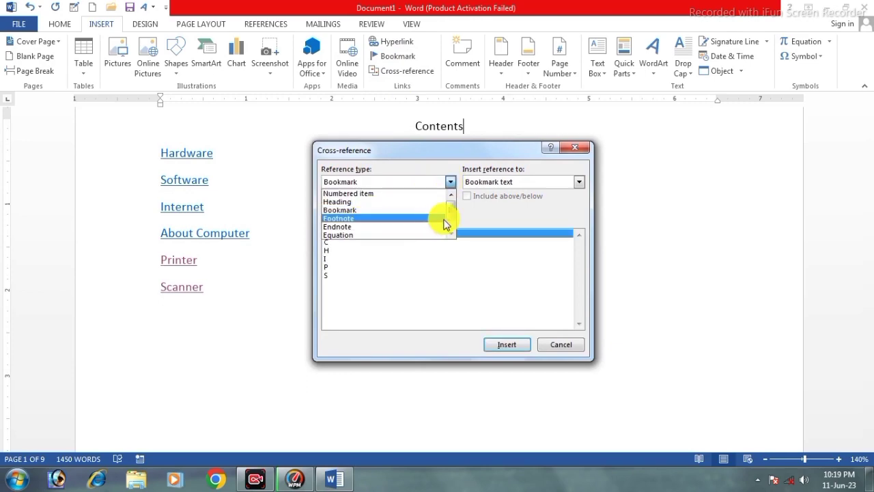
scroll(447, 217, down, 1)
scroll(451, 220, down, 1)
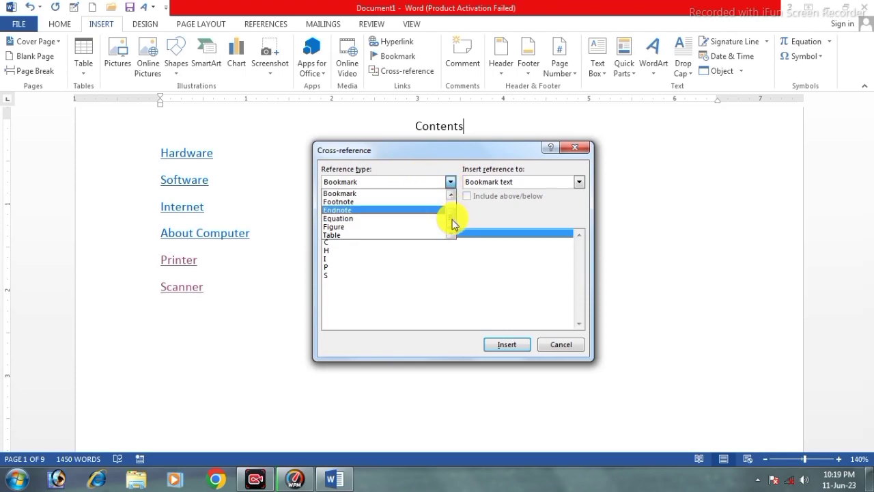
scroll(453, 205, up, 2)
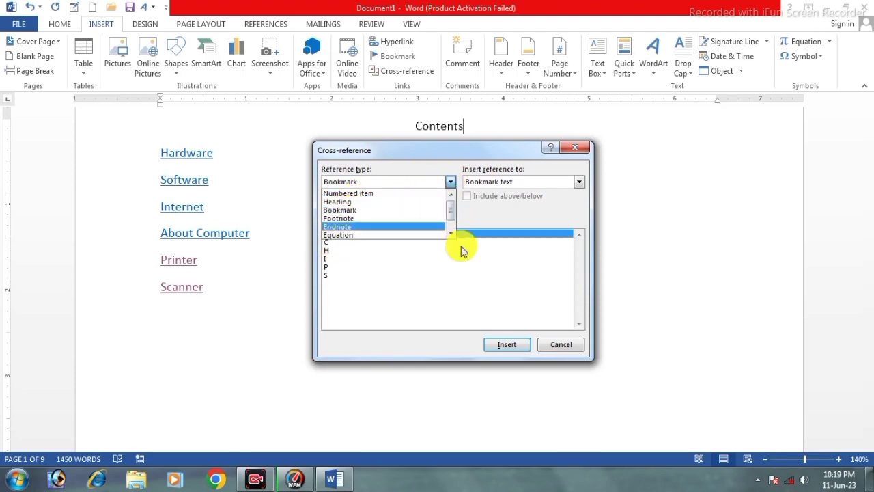
click(333, 248)
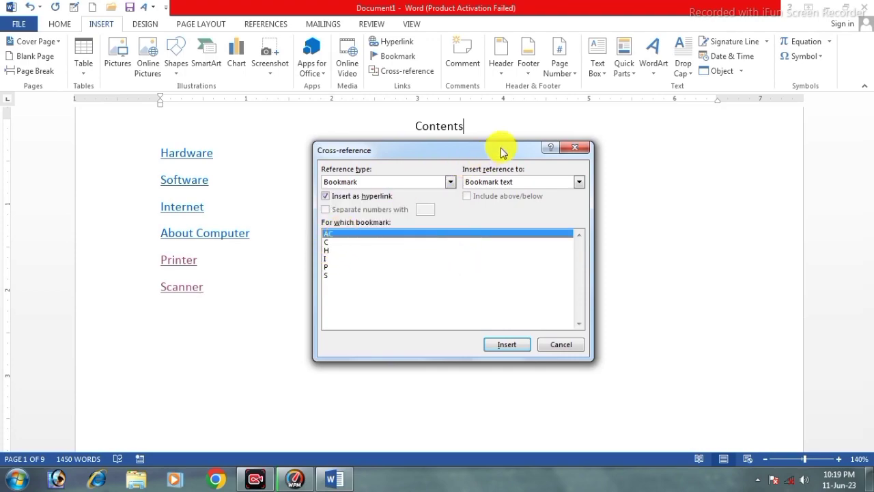
click(575, 148)
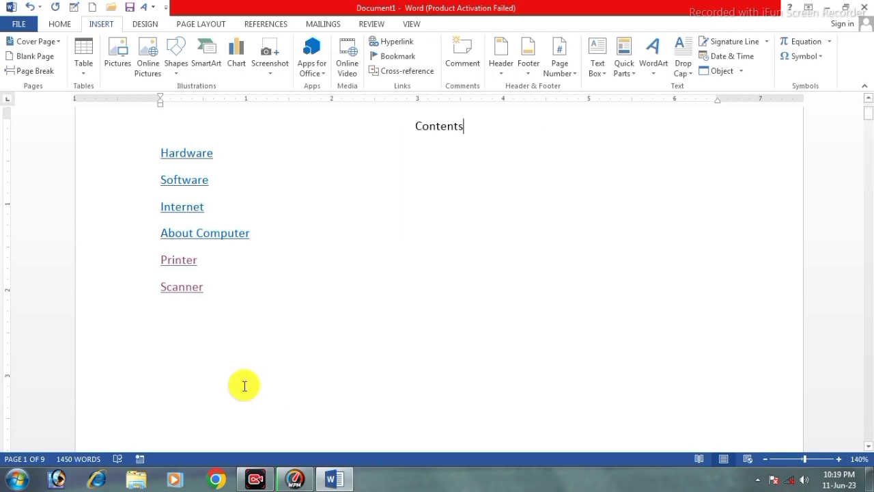
Apply the Heading 1 style to the Hardware title.
scroll(199, 344, down, 10)
scroll(202, 348, down, 3)
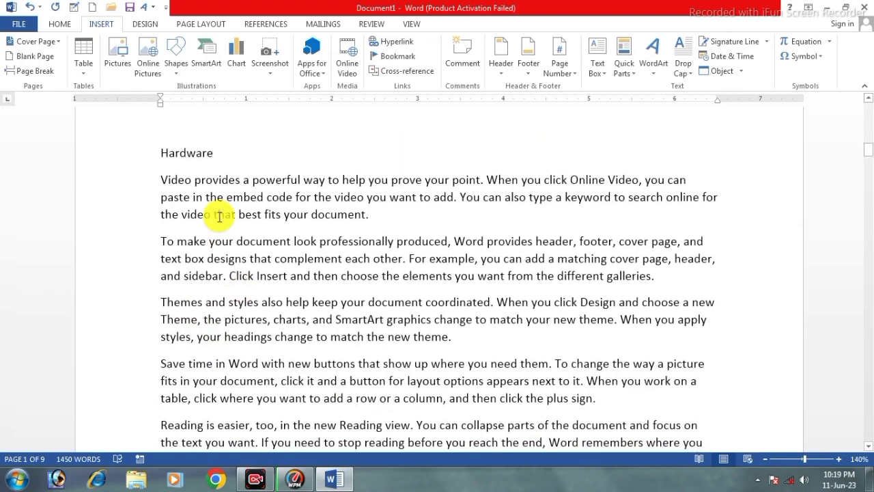
double_click(173, 151)
click(59, 24)
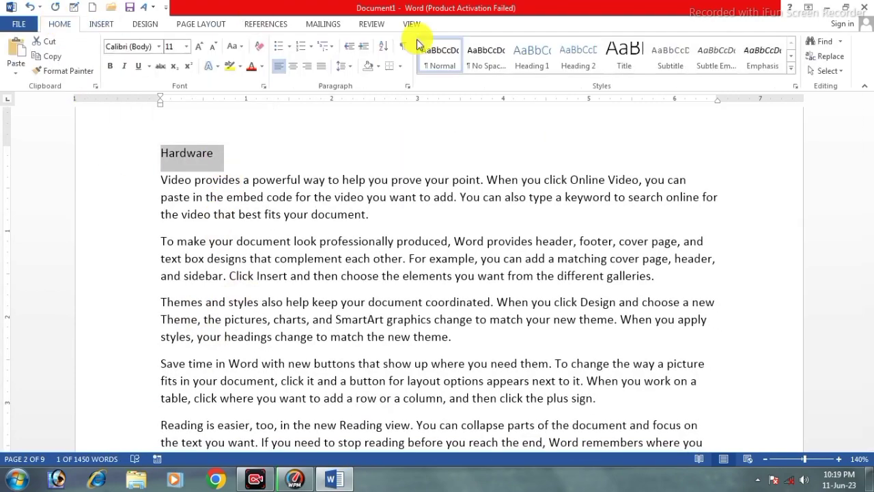
click(532, 56)
Apply the Heading 2 style to the Software title.
scroll(243, 345, down, 10)
scroll(239, 349, down, 5)
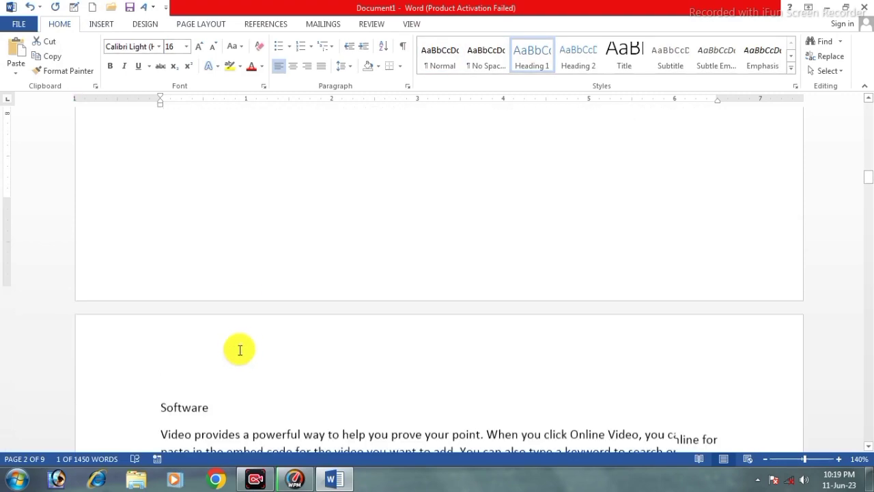
scroll(236, 347, down, 5)
click(210, 264)
click(141, 257)
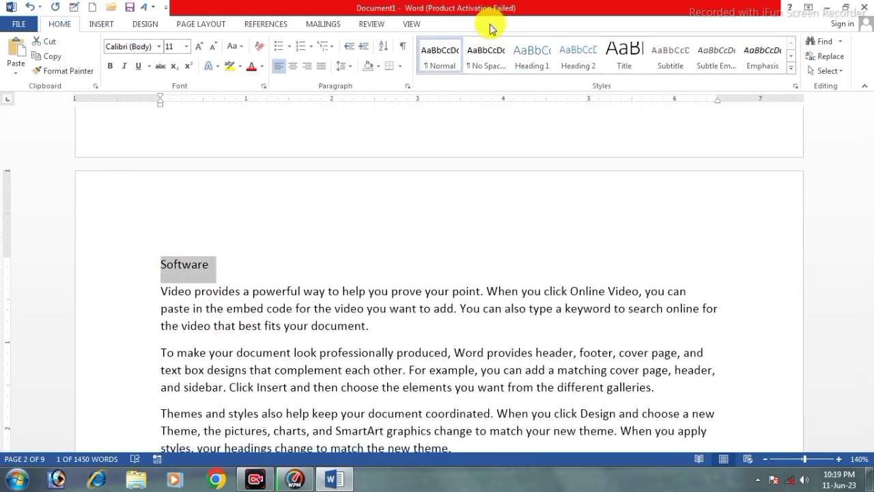
click(582, 56)
Move Internet to a new page with a page break and style it Heading 1.
scroll(273, 404, down, 5)
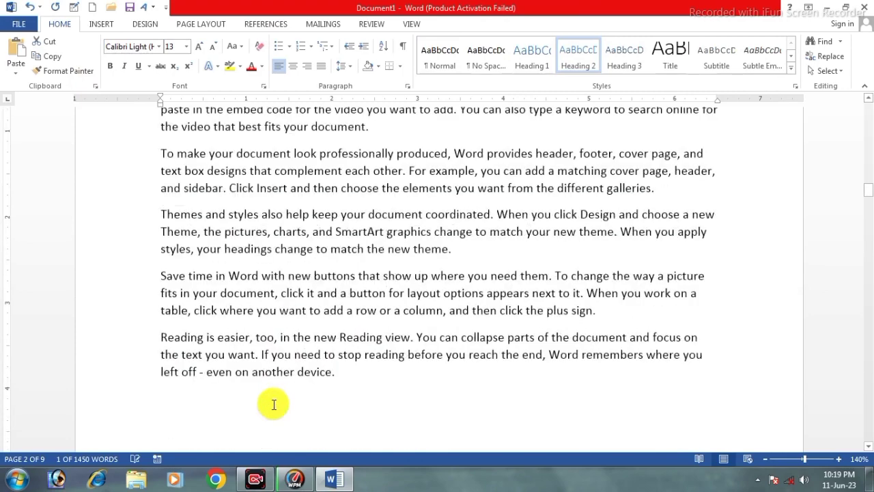
scroll(254, 367, down, 5)
scroll(229, 374, down, 5)
click(122, 303)
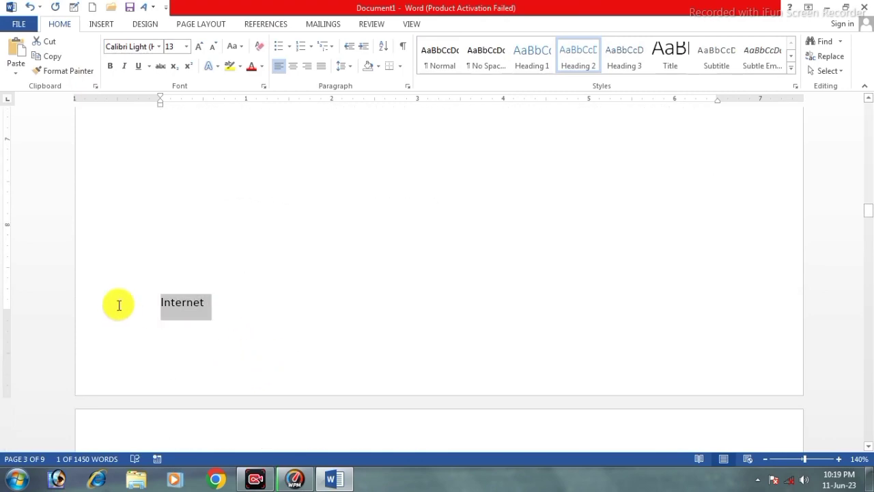
click(161, 309)
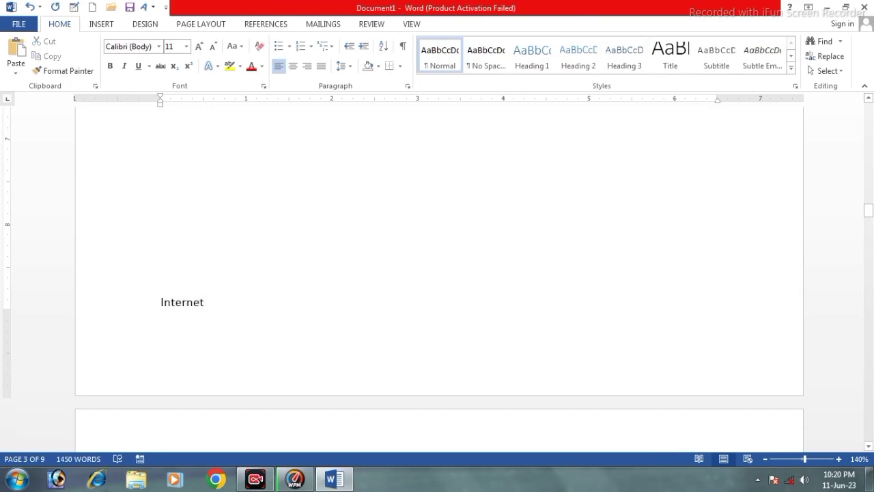
key(ctrl+Return)
click(121, 413)
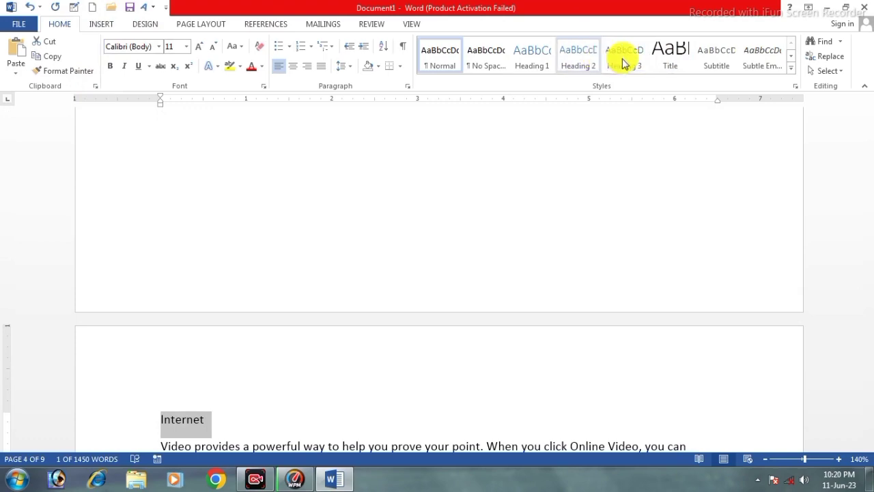
click(532, 57)
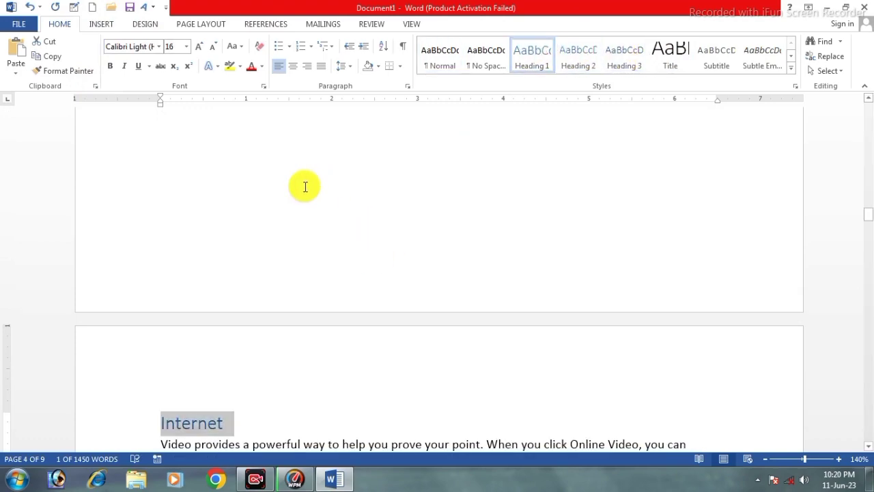
click(310, 213)
Set the cross-reference type to Heading and look at the Software and Internet headings.
click(102, 24)
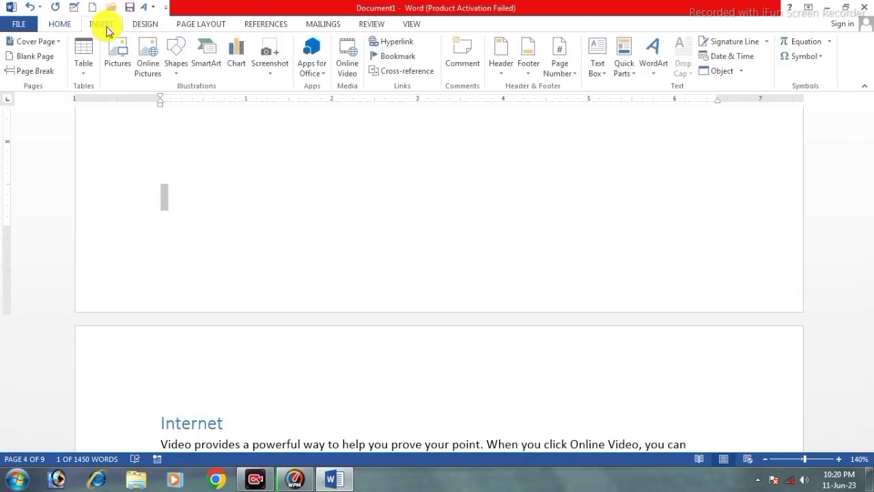
click(413, 71)
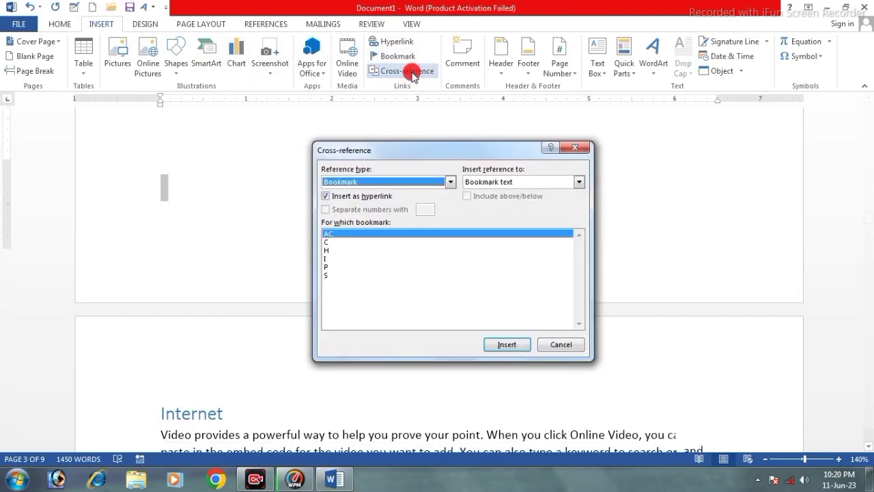
click(451, 183)
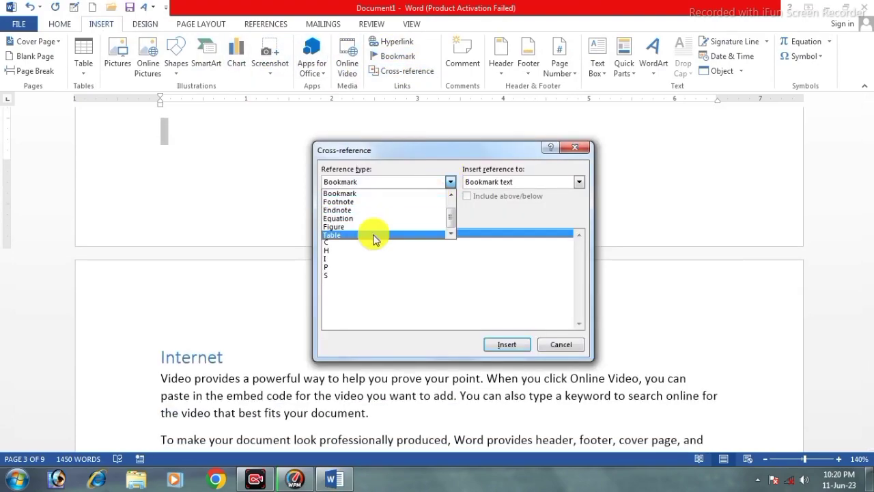
drag(451, 217, 452, 212)
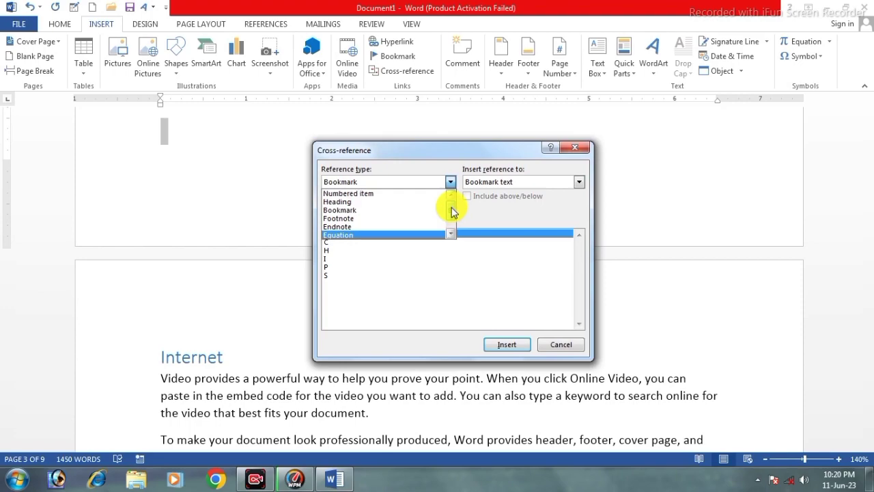
click(349, 203)
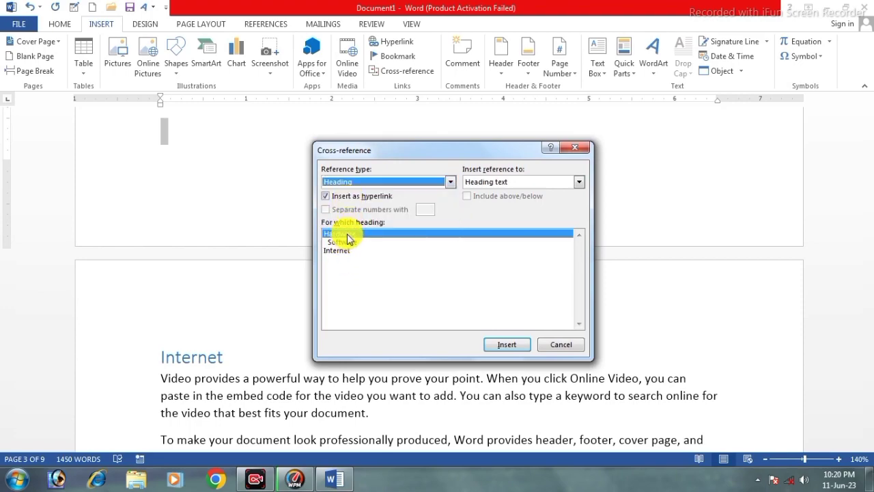
click(451, 182)
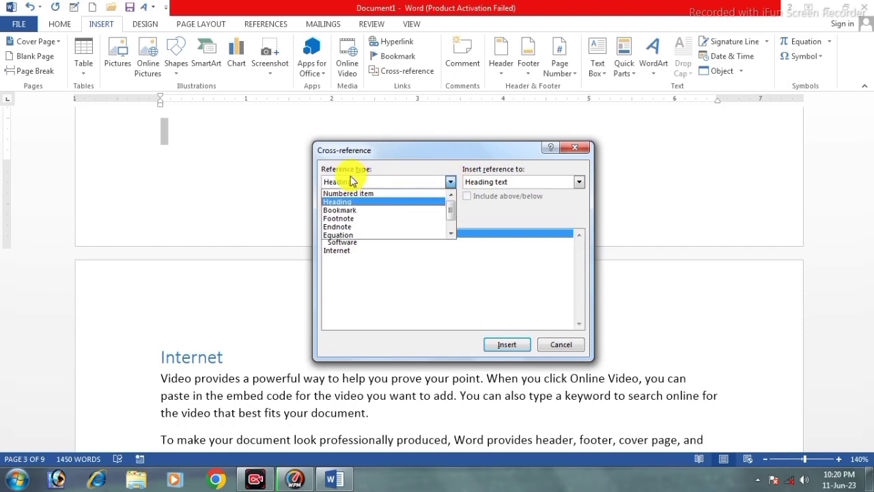
drag(452, 206, 452, 215)
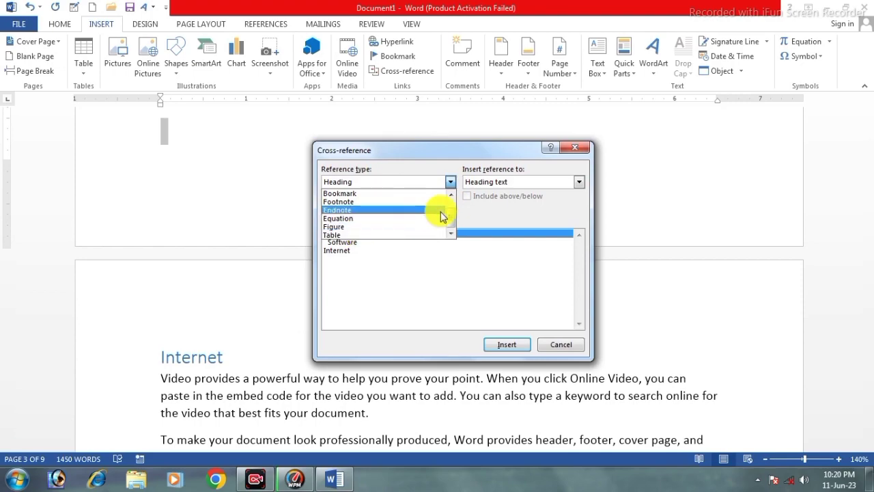
scroll(412, 205, up, 1)
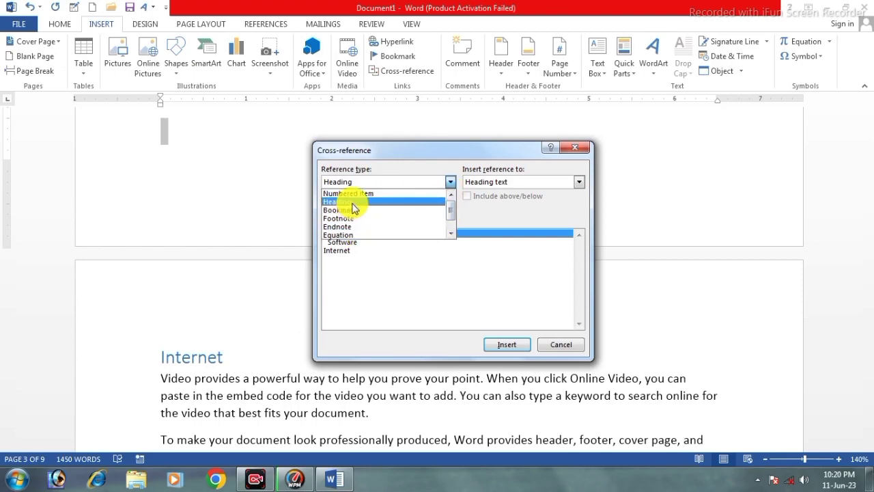
click(353, 203)
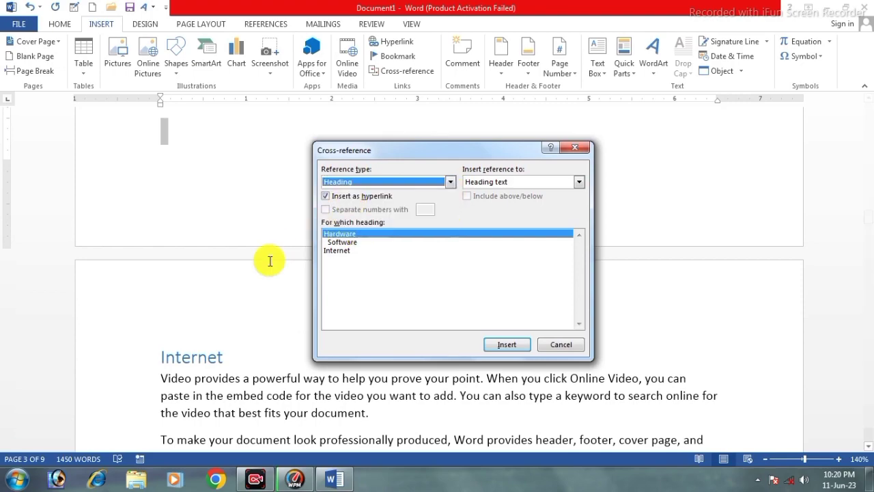
click(348, 242)
click(349, 235)
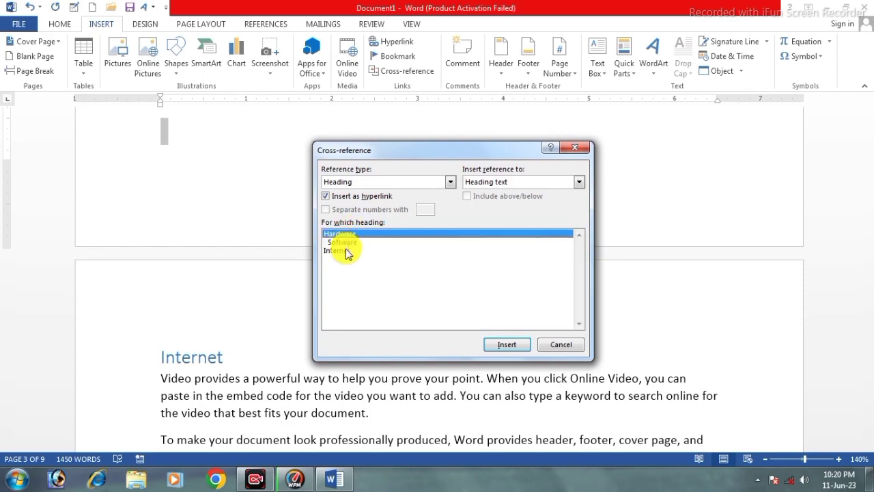
click(345, 250)
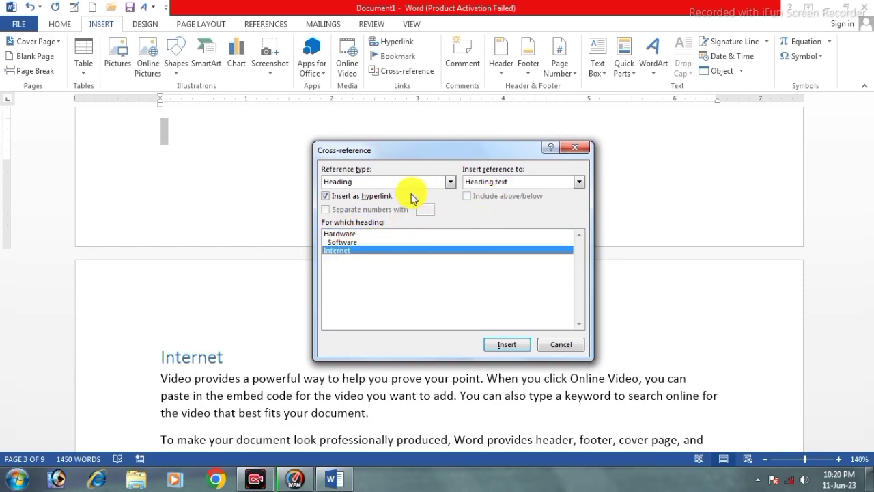
Try the Bookmark and Table reference types, then dismiss the window without inserting.
click(450, 182)
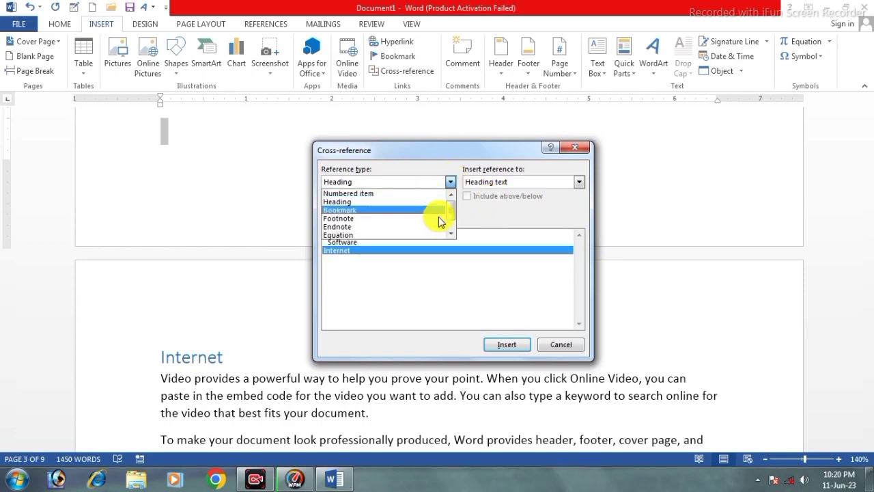
click(366, 210)
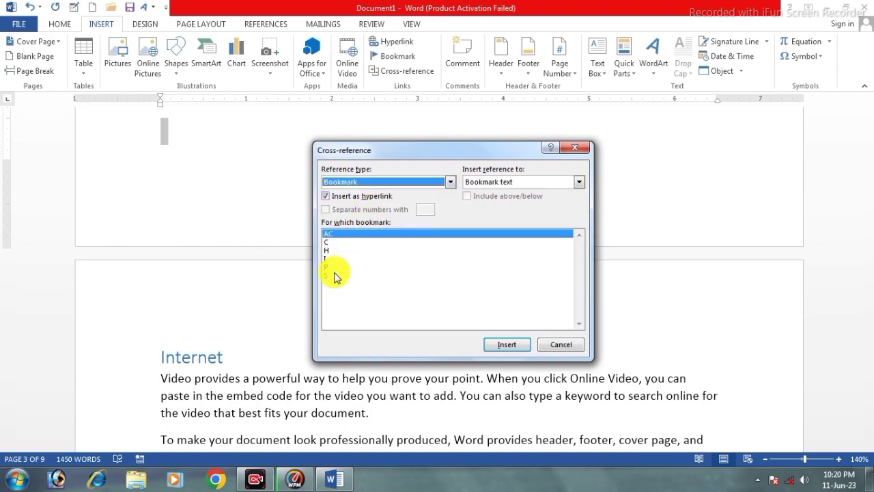
click(451, 182)
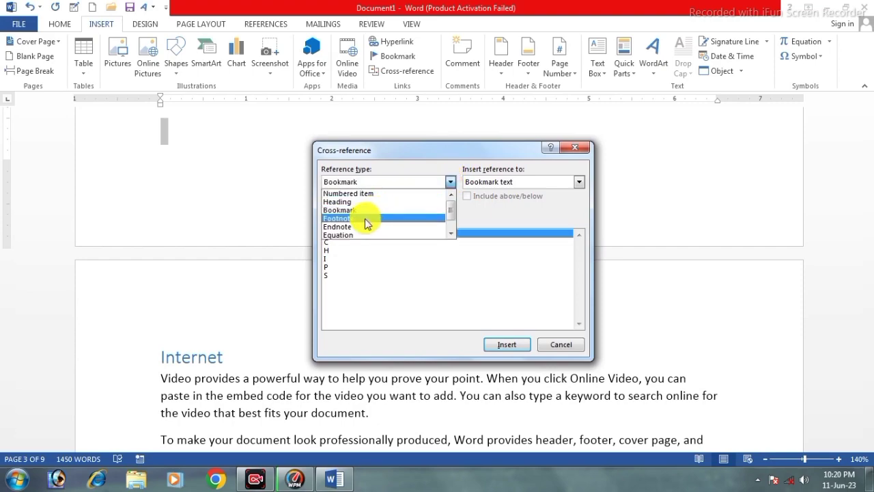
click(451, 232)
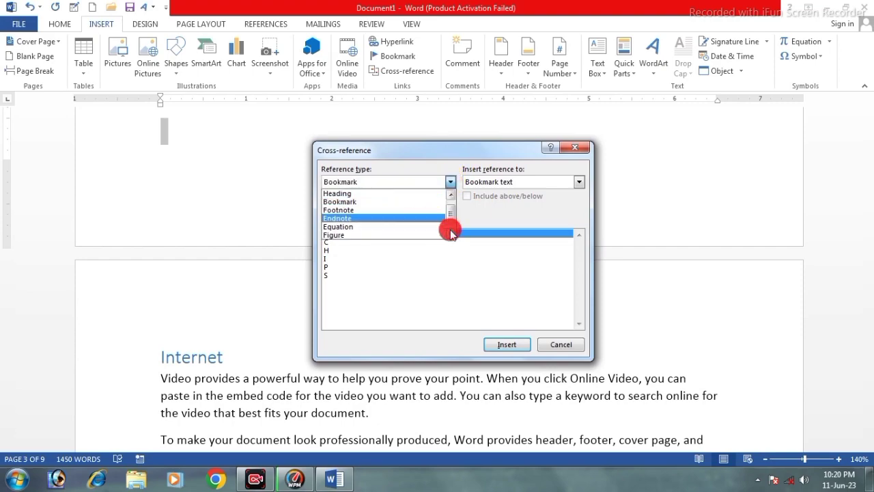
click(451, 233)
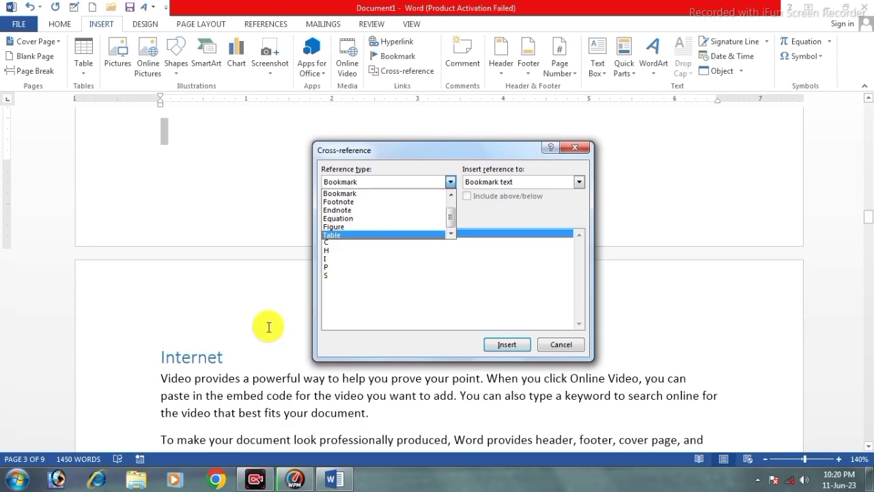
click(347, 236)
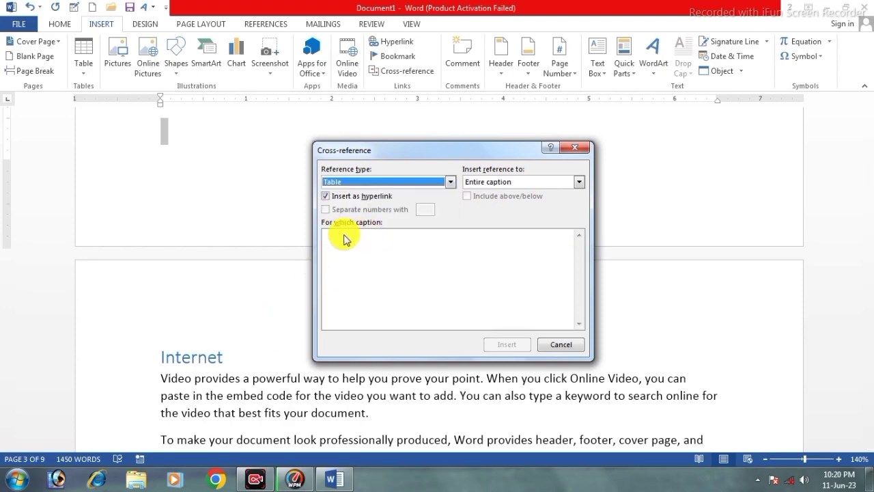
click(451, 181)
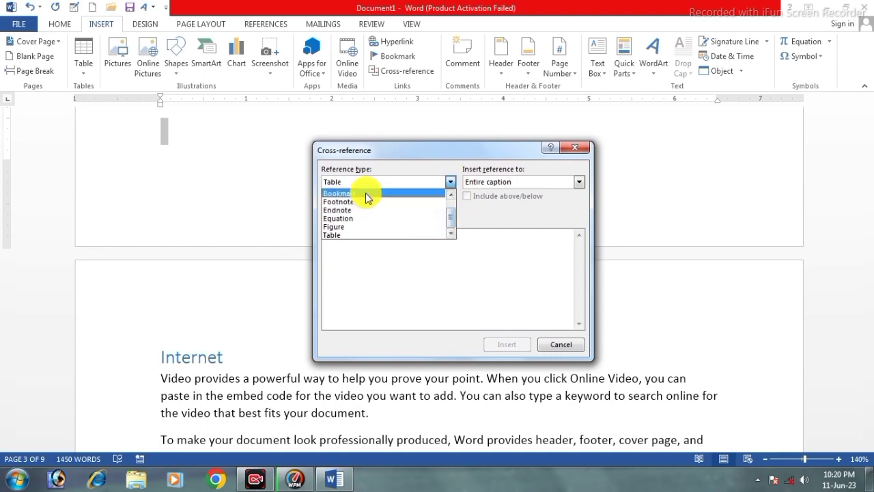
click(334, 246)
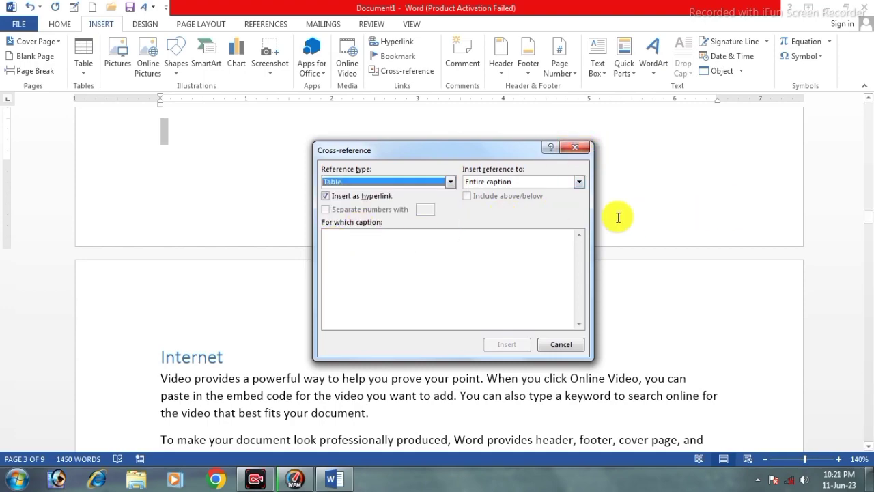
click(575, 148)
drag(870, 224, 865, 107)
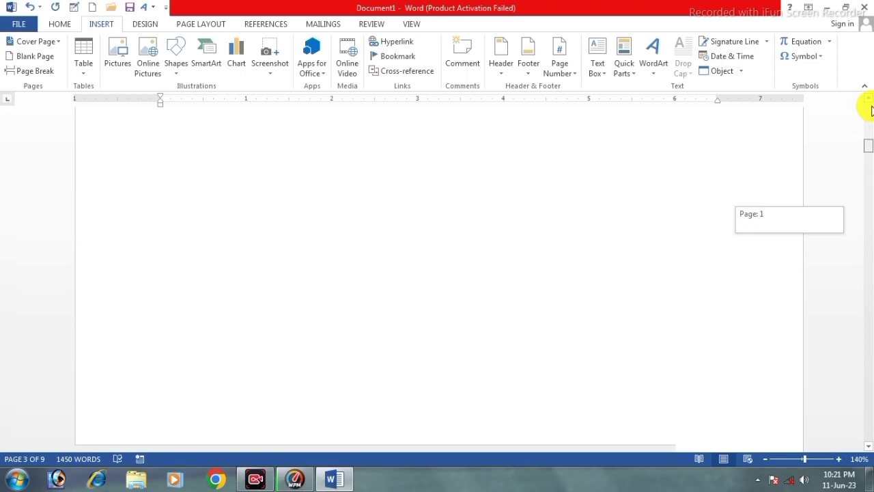
Insert a hyperlinked Heading cross-reference to Hardware and close the window.
click(396, 71)
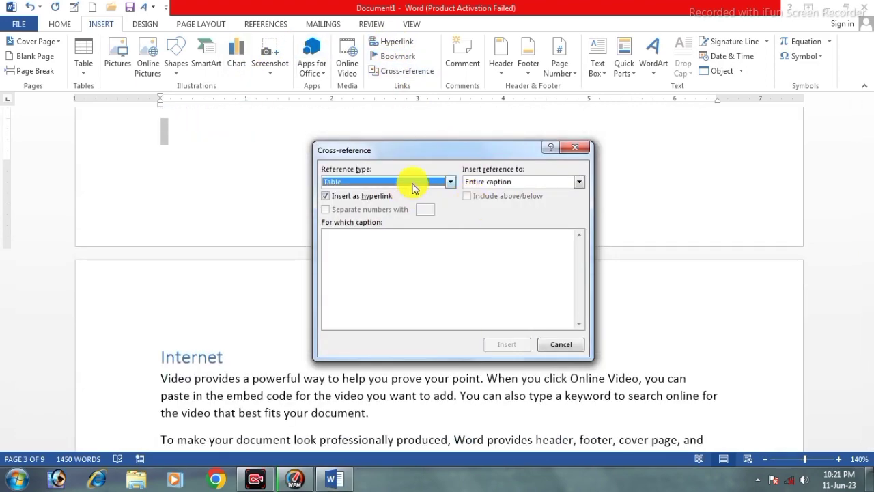
click(452, 183)
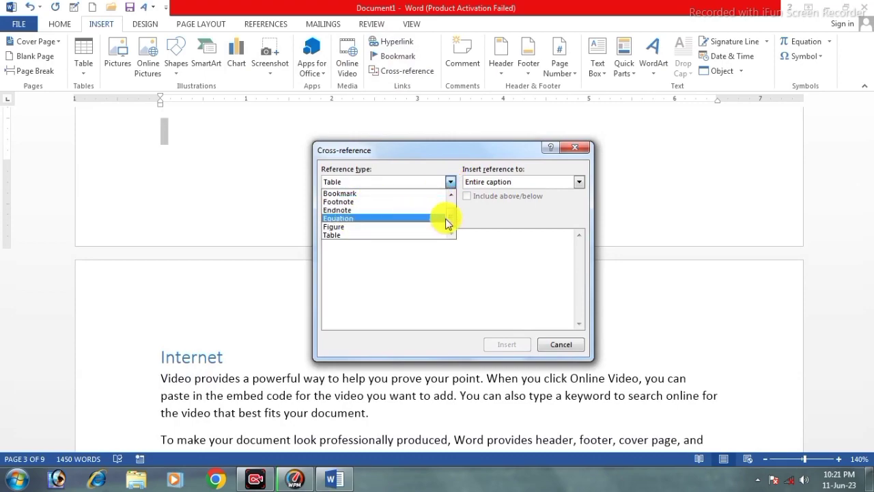
drag(450, 218, 449, 201)
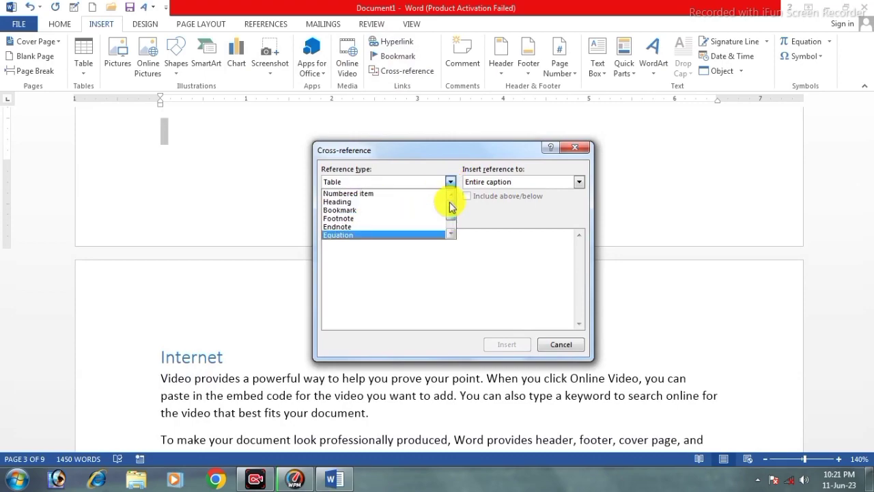
click(349, 202)
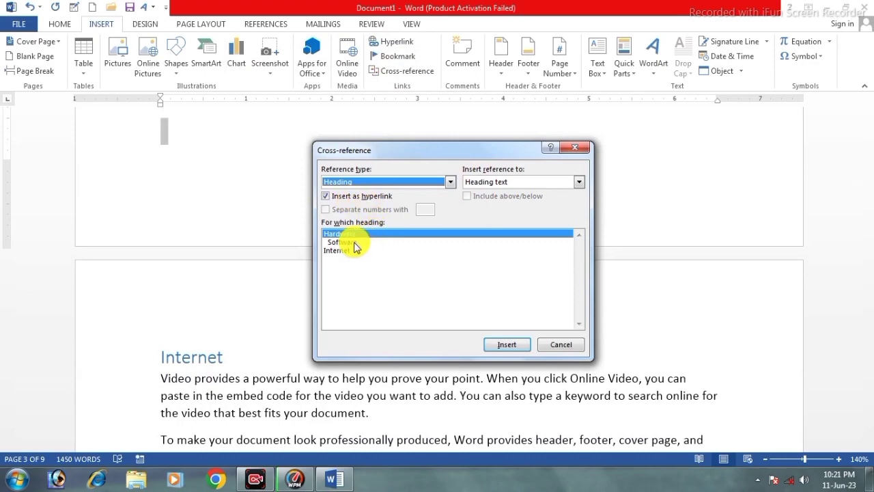
click(345, 234)
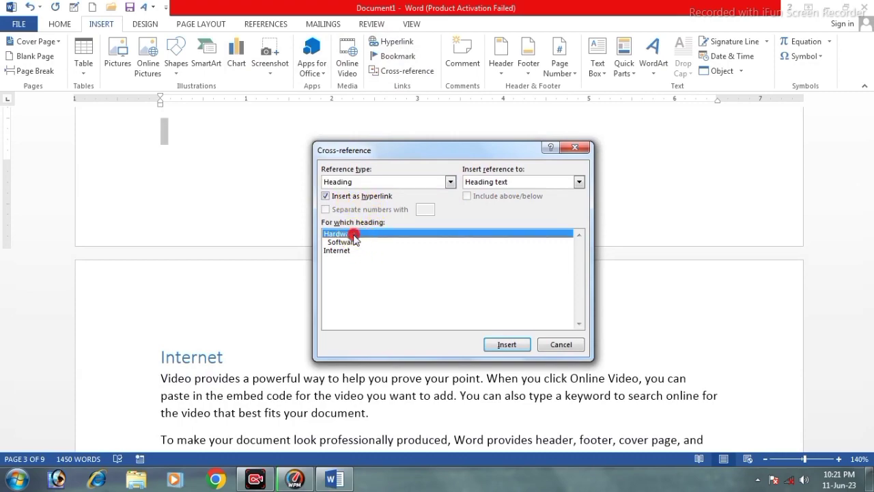
click(511, 347)
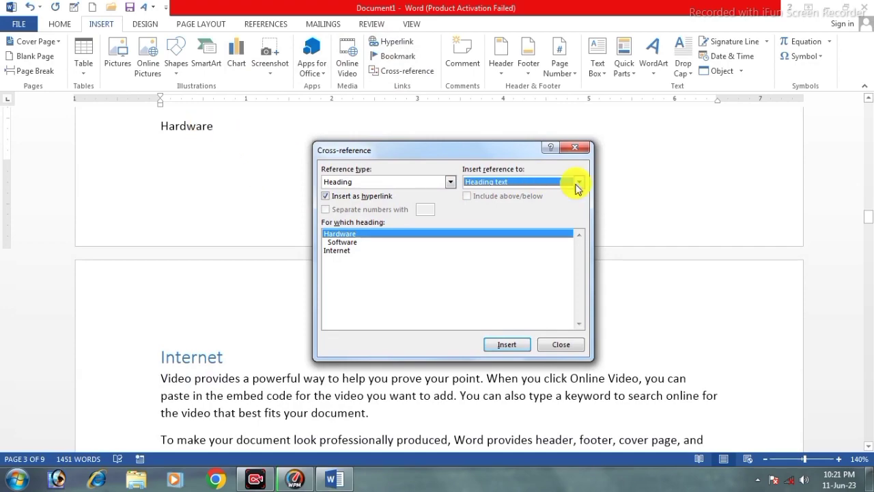
click(578, 149)
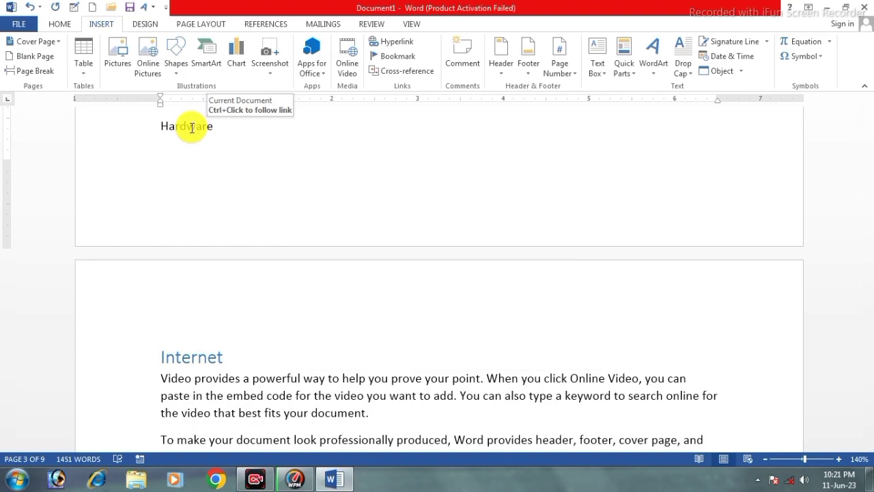
Follow the Hardware link to its heading, then check the Heading reference type and close the window.
ctrl+click(191, 128)
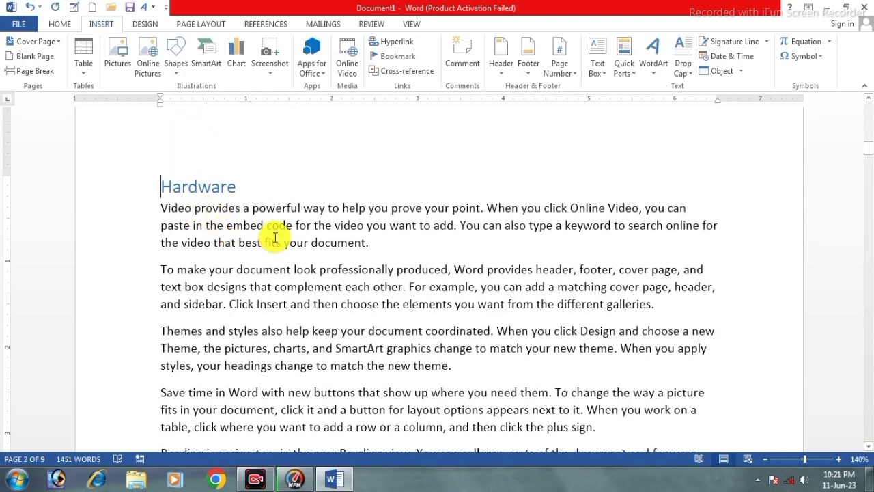
click(402, 71)
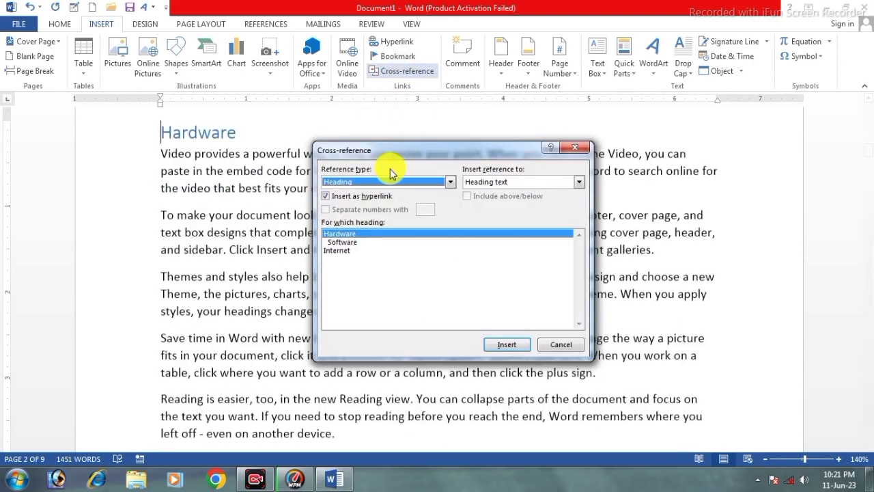
click(451, 181)
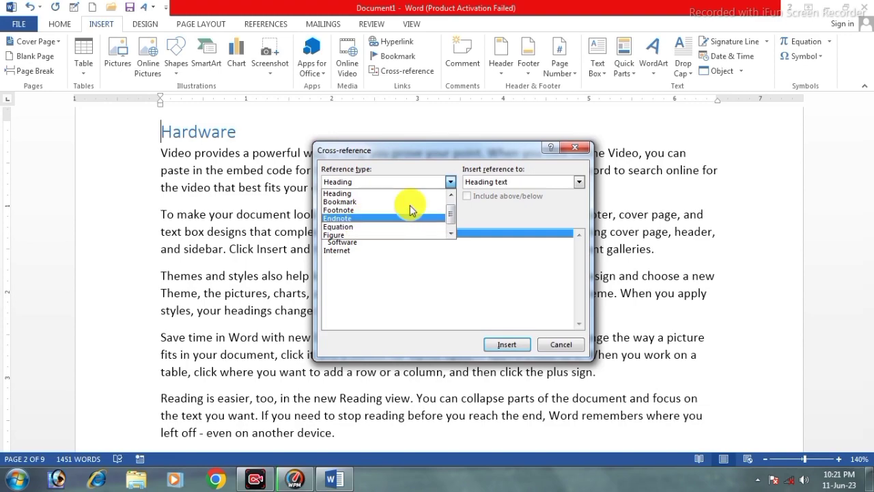
click(470, 215)
click(575, 148)
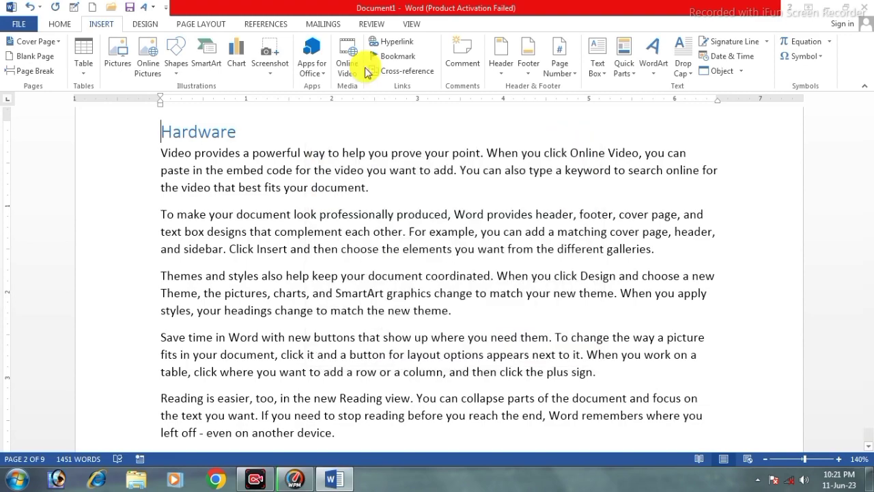
click(275, 26)
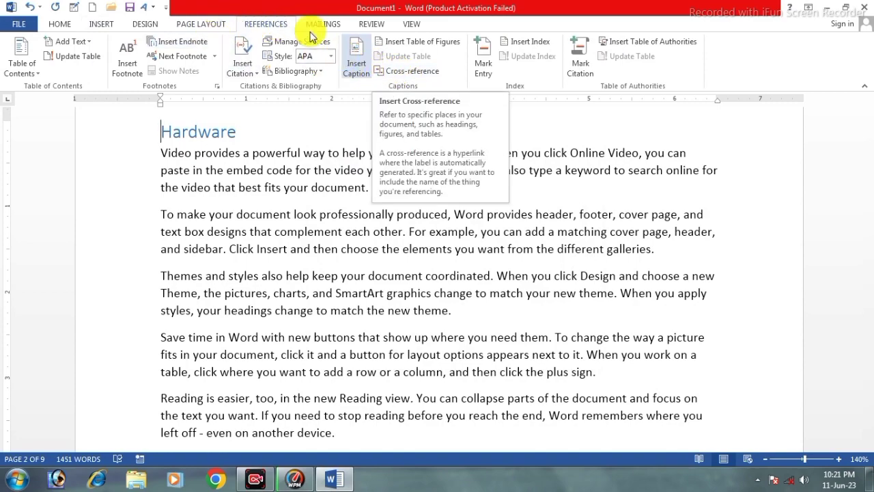
Reopen the Cross-reference window on the Heading type and close it without inserting.
click(101, 26)
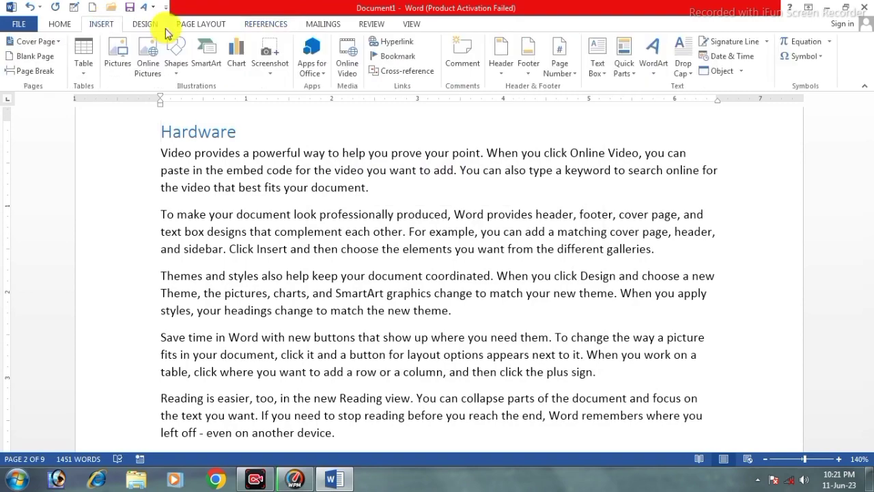
click(407, 71)
click(450, 182)
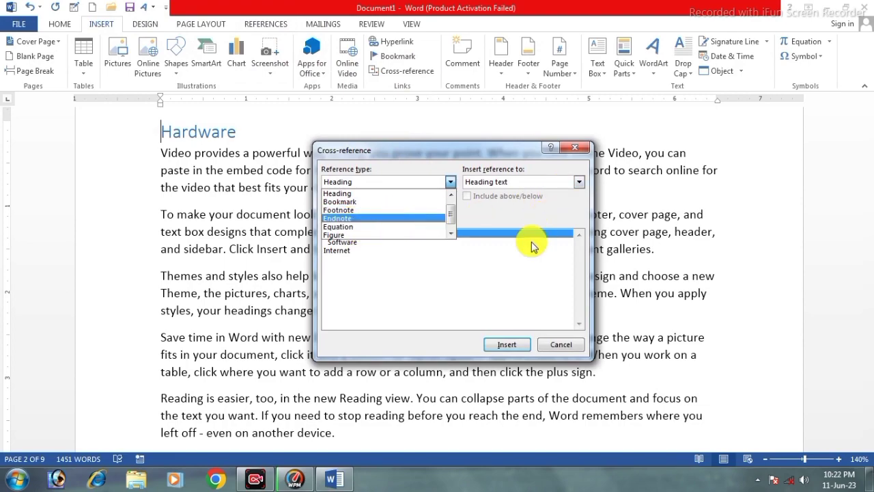
click(575, 148)
click(575, 147)
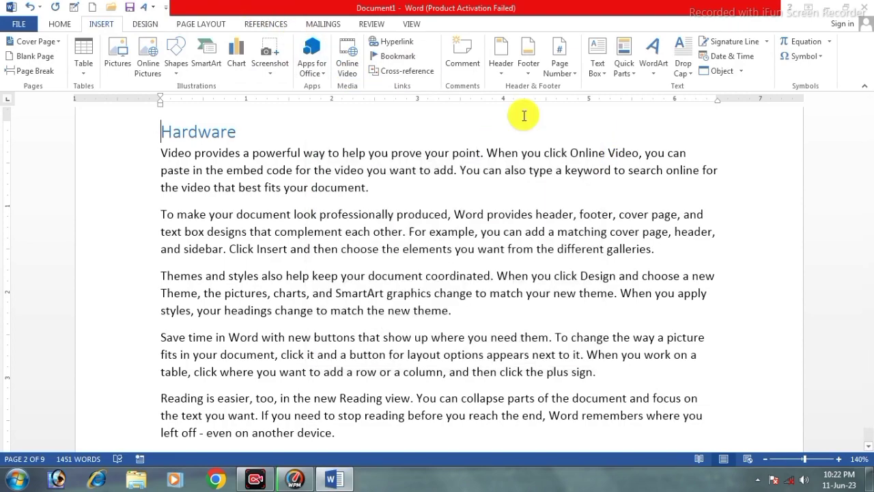
click(268, 27)
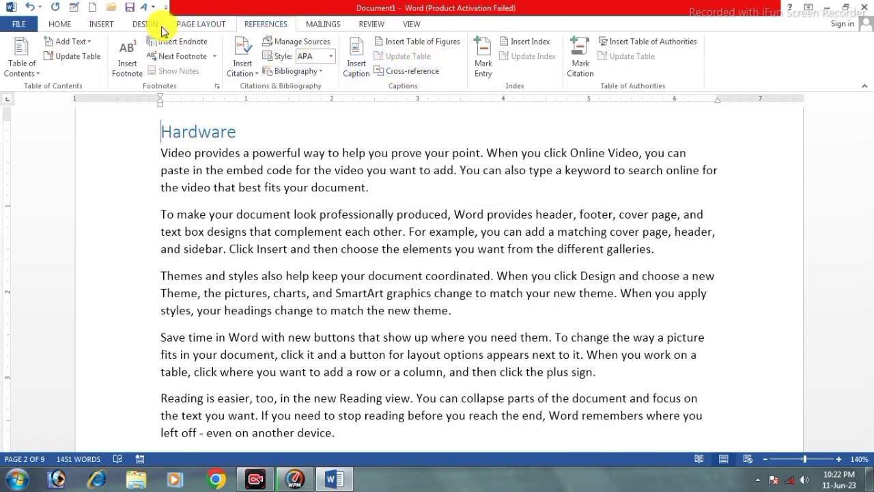
Check the Cross-reference window once more, then scroll back up to the Contents page.
click(101, 24)
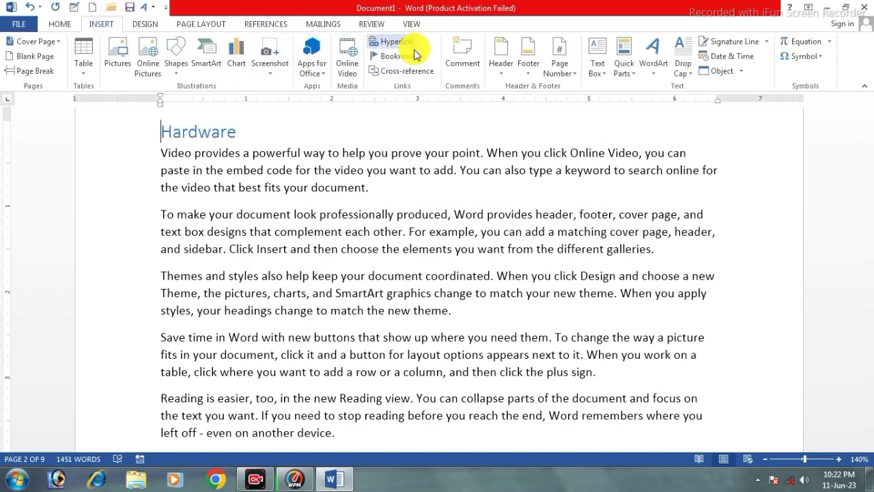
click(412, 73)
click(451, 182)
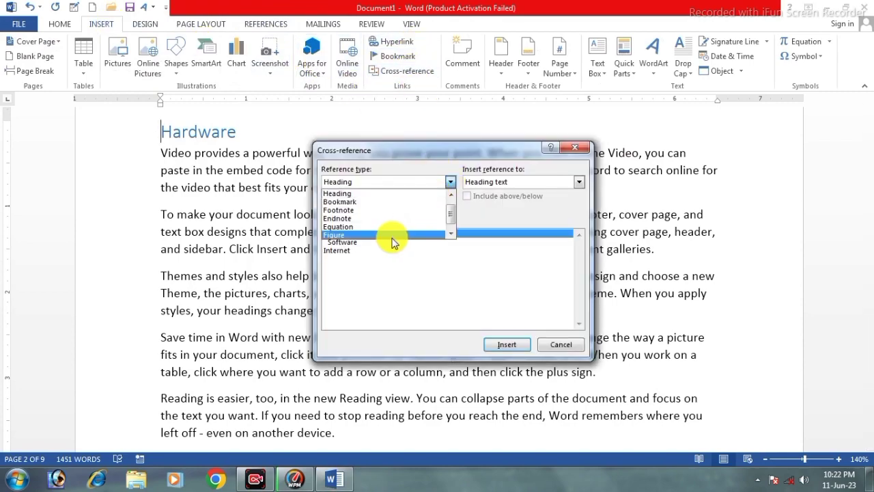
click(451, 182)
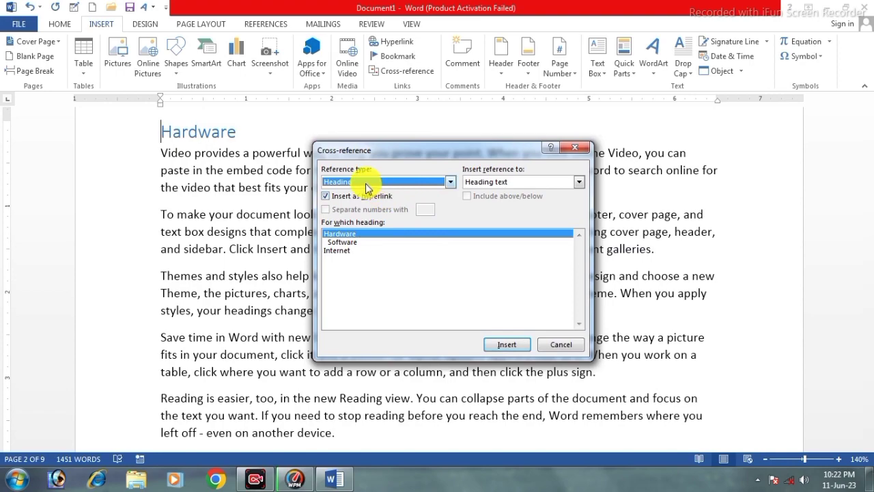
click(575, 147)
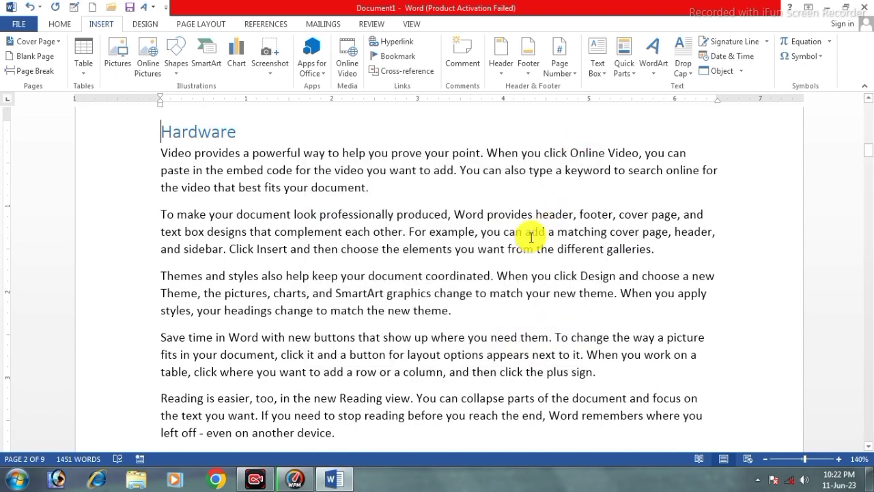
drag(868, 151, 869, 109)
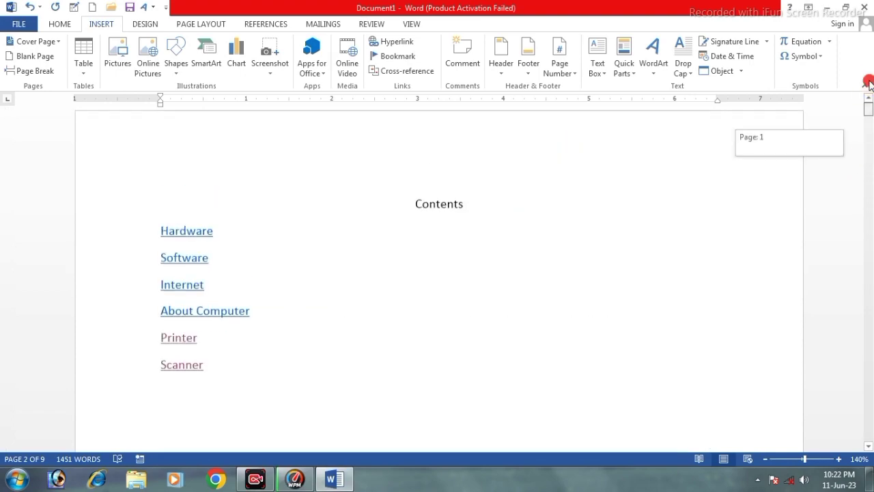
Add a hyperlinked Internet heading cross-reference below the contents and follow it to page 4.
scroll(279, 342, down, 3)
scroll(204, 287, down, 2)
click(161, 276)
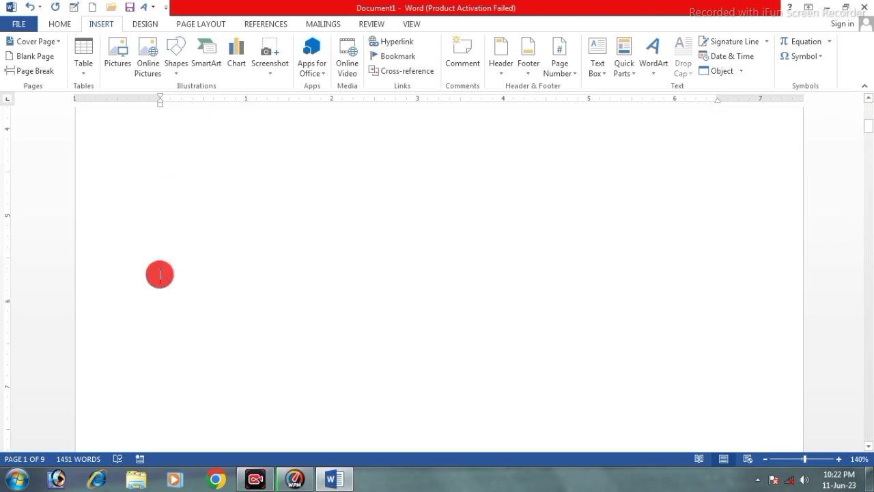
click(413, 71)
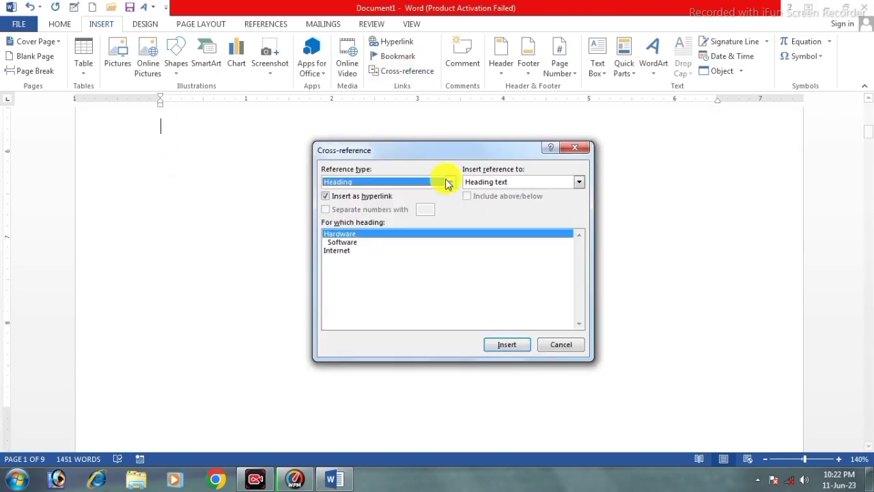
click(452, 183)
click(390, 268)
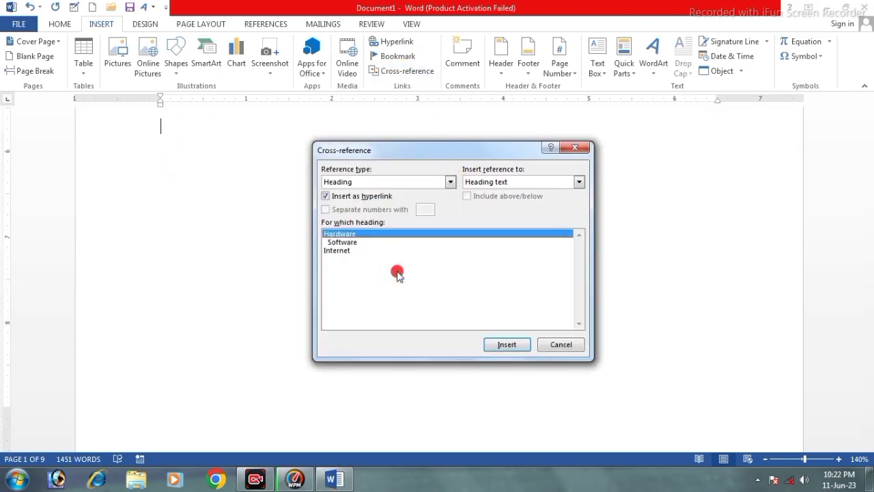
click(341, 251)
click(509, 344)
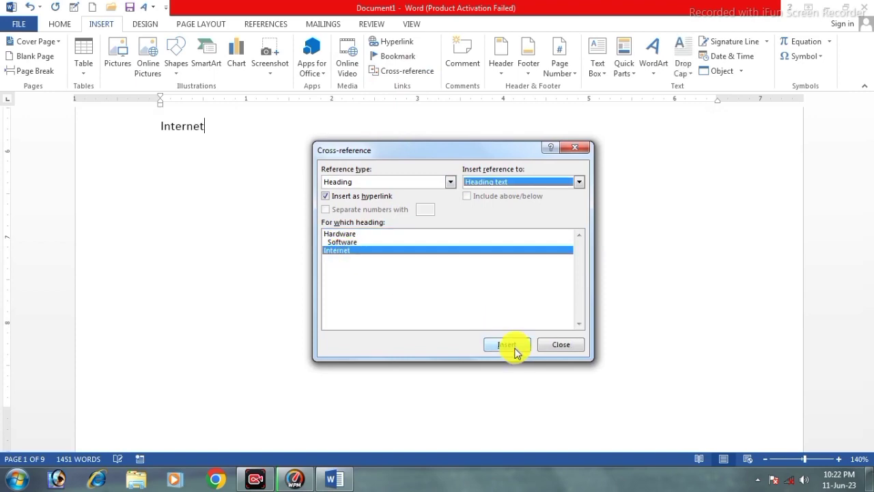
click(562, 347)
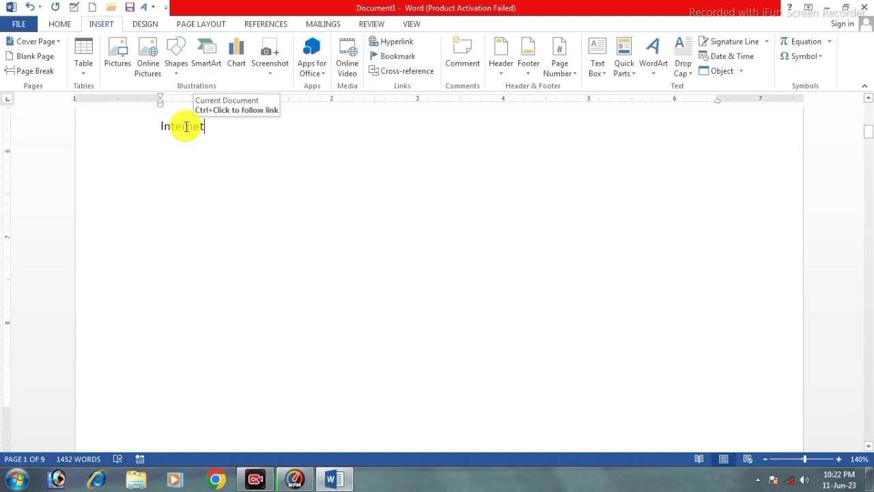
ctrl+click(186, 132)
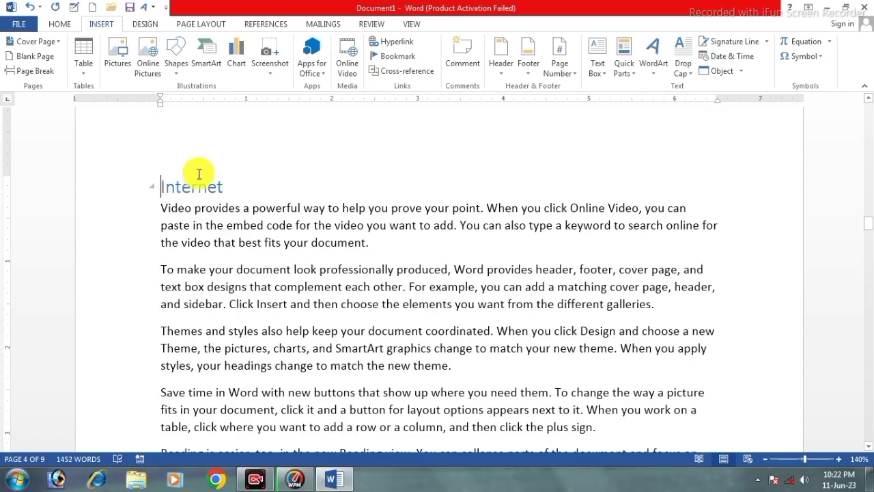
click(408, 71)
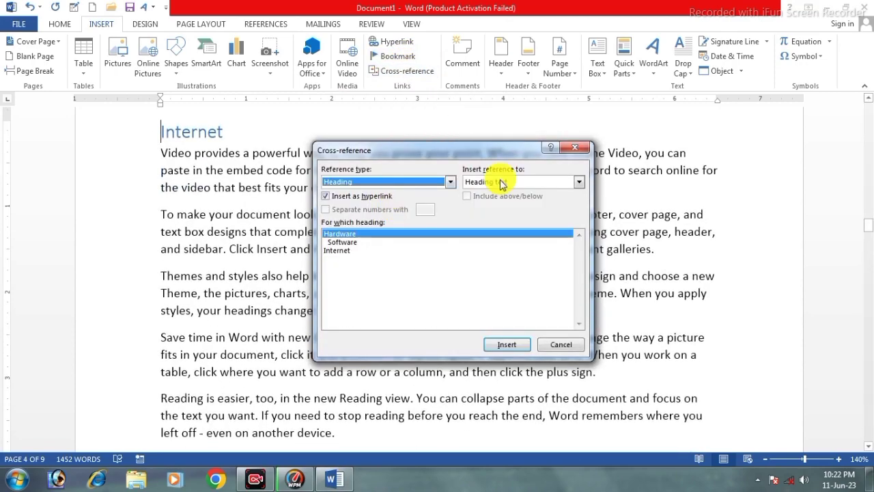
click(578, 140)
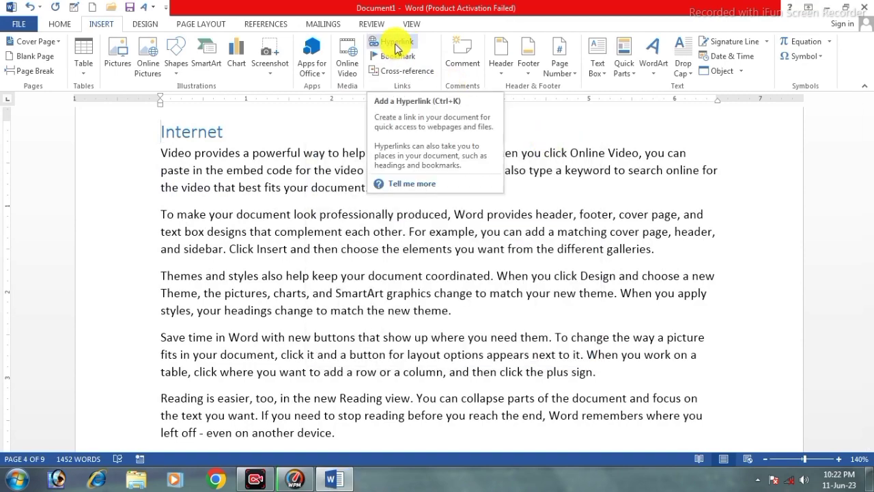